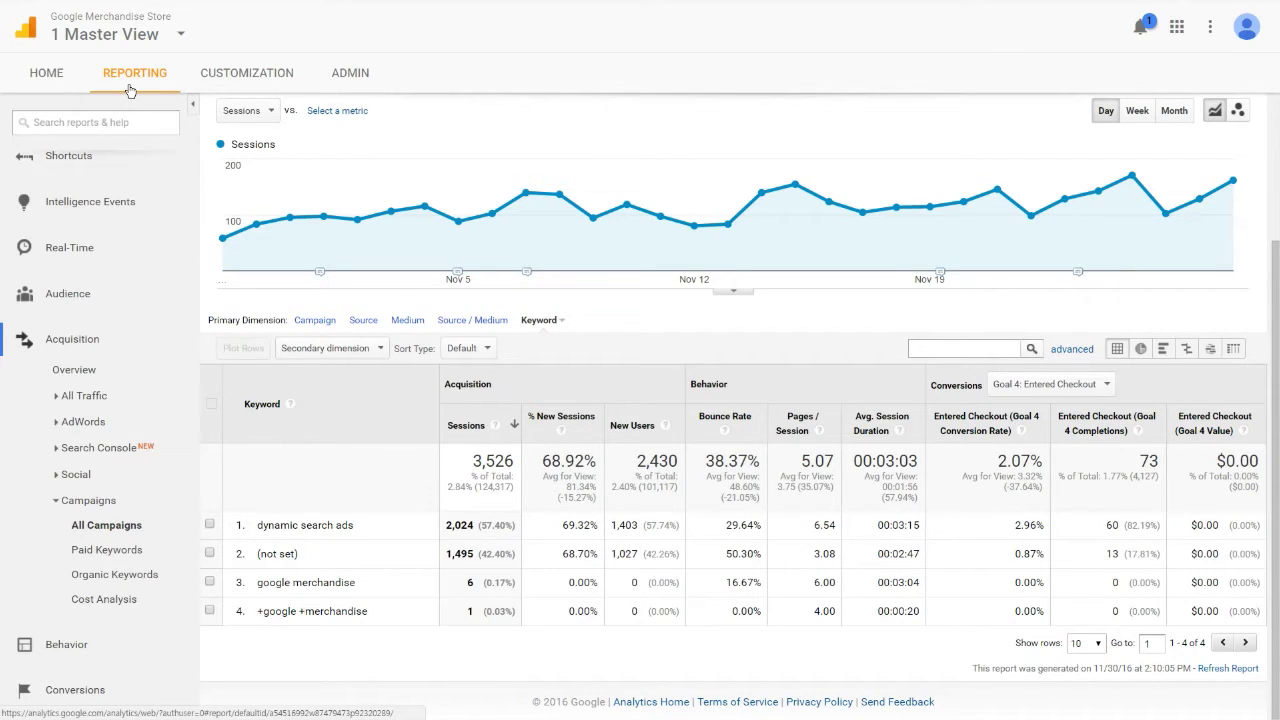
Open the list of segments for 1 Master View in the administration settings
{"action": "left_click", "coordinate": [356, 88]}
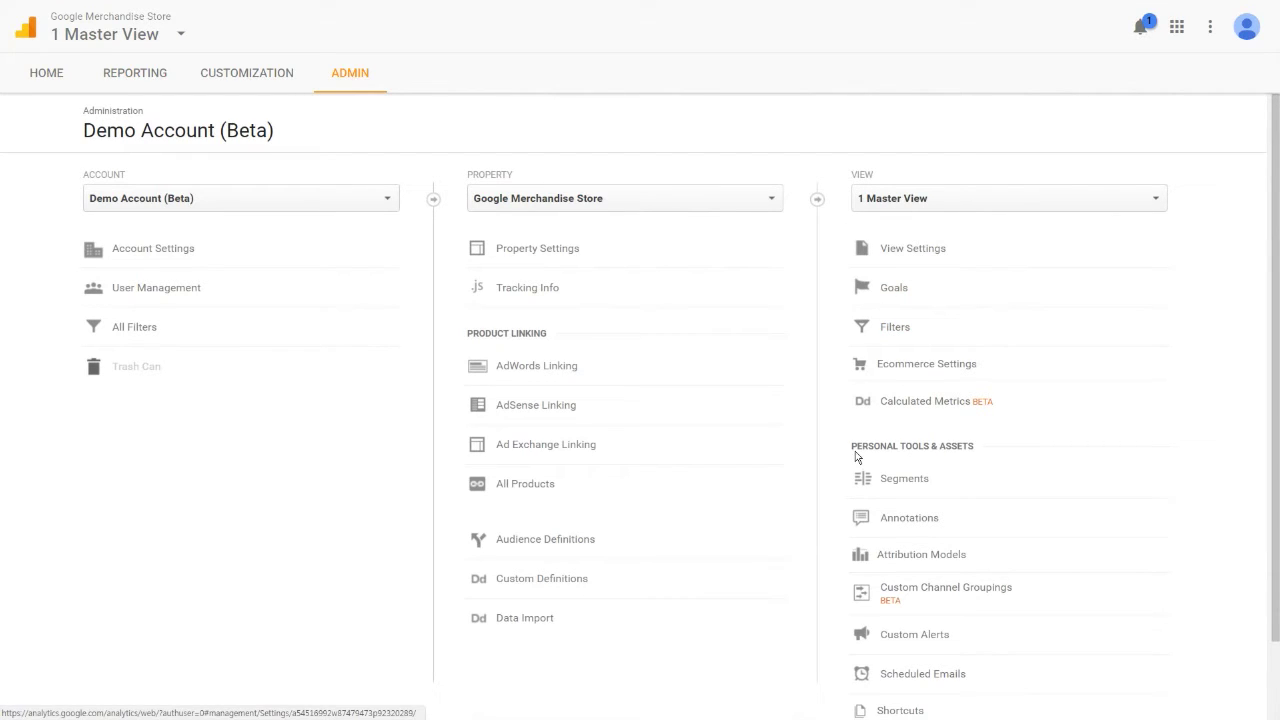
{"action": "left_click_drag", "start_coordinate": [855, 457], "coordinate": [982, 454]}
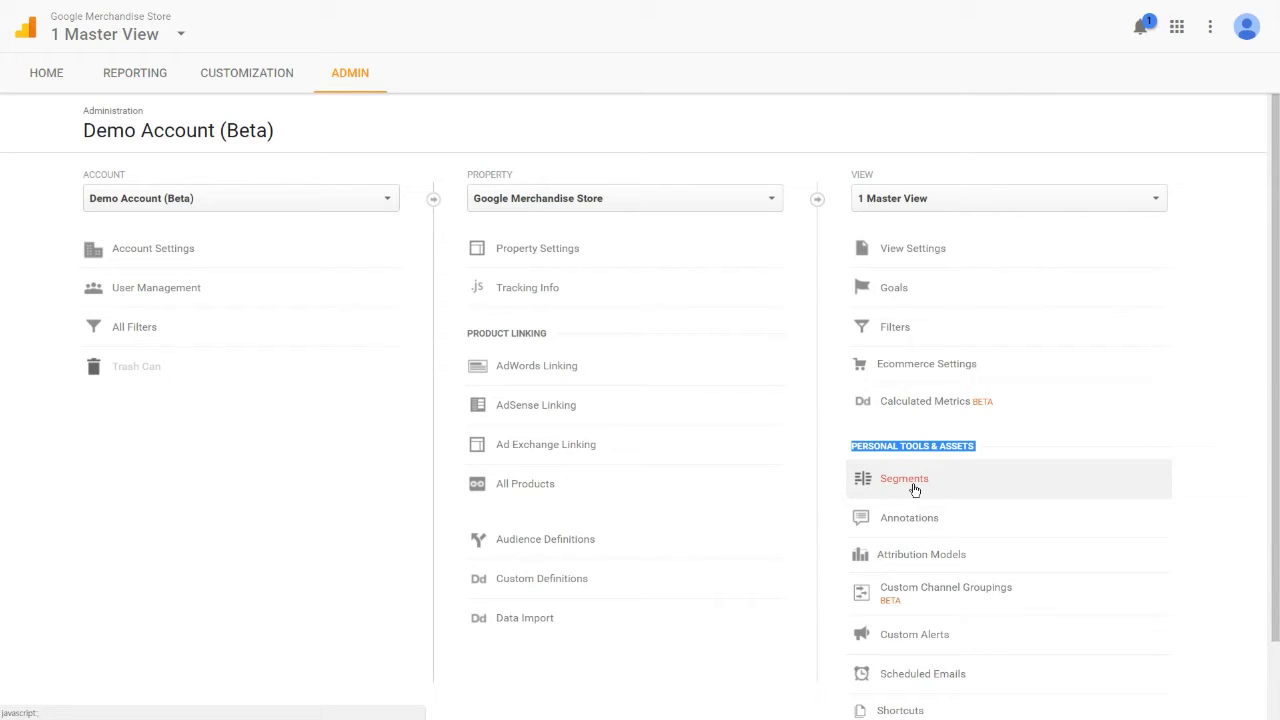
{"action": "left_click", "coordinate": [902, 485]}
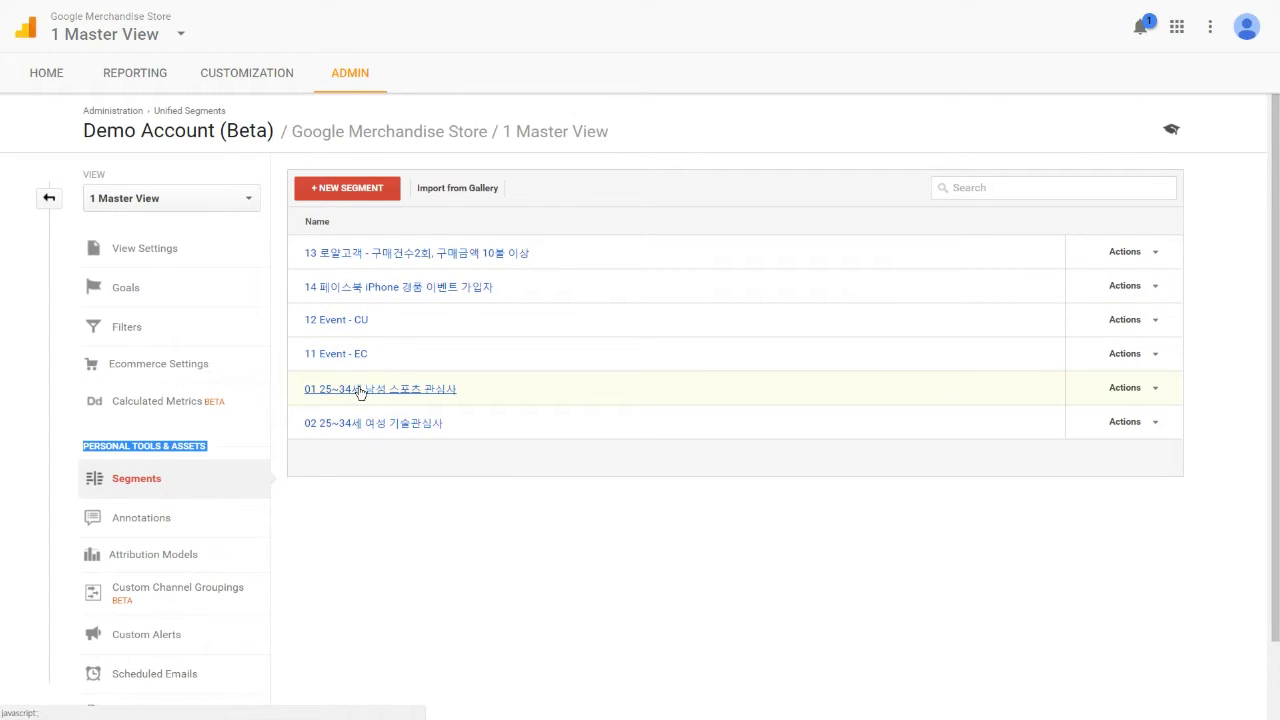
Open the view's Share Assets list, sort it by type and show its second page
{"action": "left_click", "coordinate": [354, 82]}
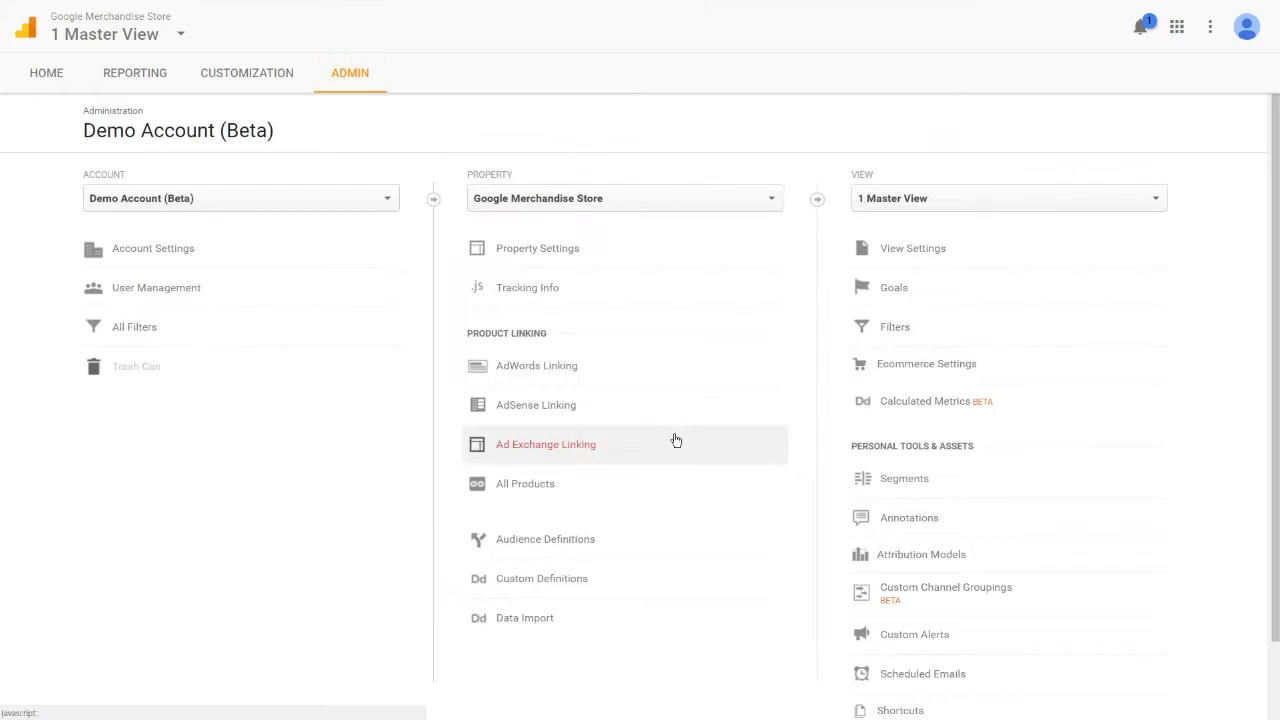
{"action": "scroll", "coordinate": [914, 503], "scroll_direction": "down", "scroll_amount": 1}
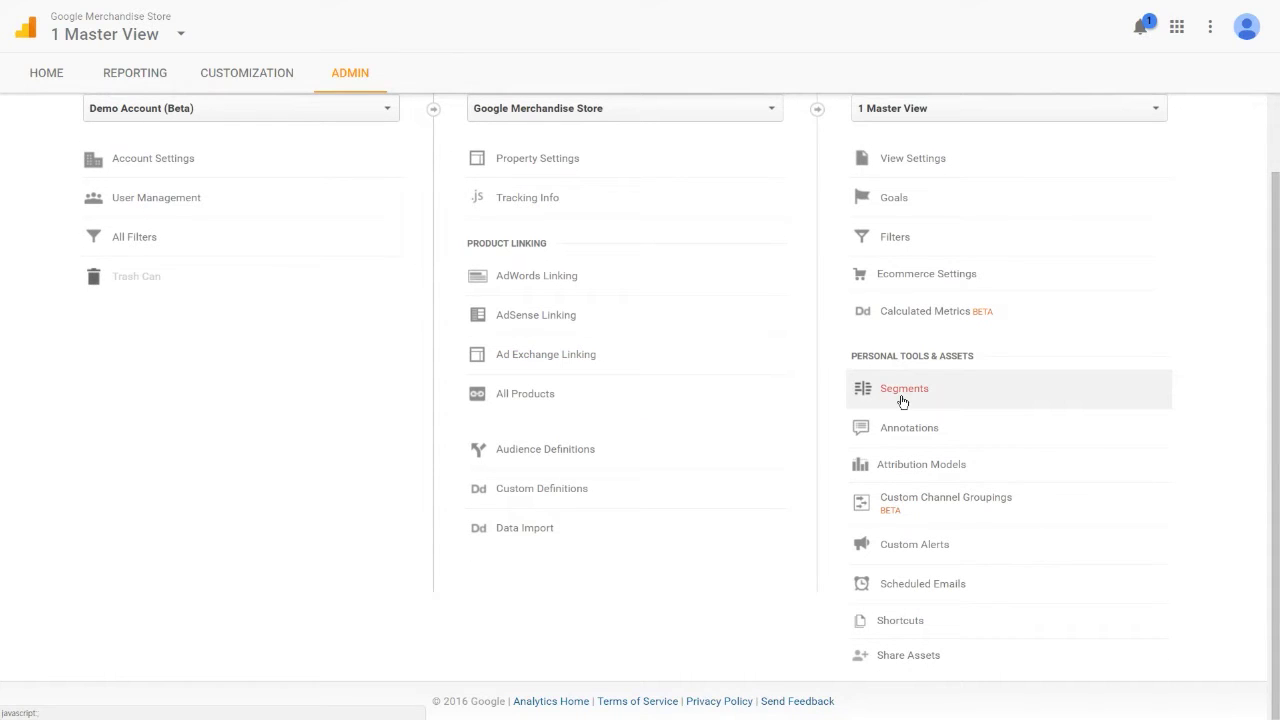
{"action": "left_click", "coordinate": [906, 660]}
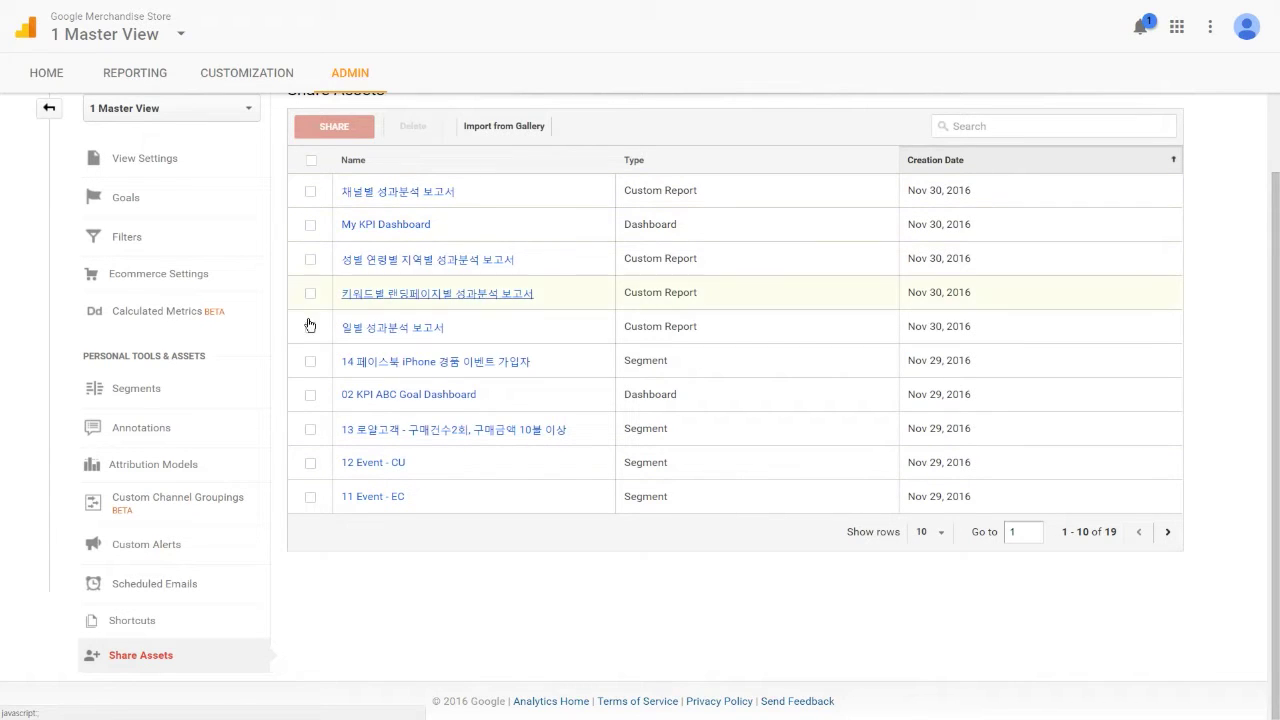
{"action": "left_click", "coordinate": [649, 165]}
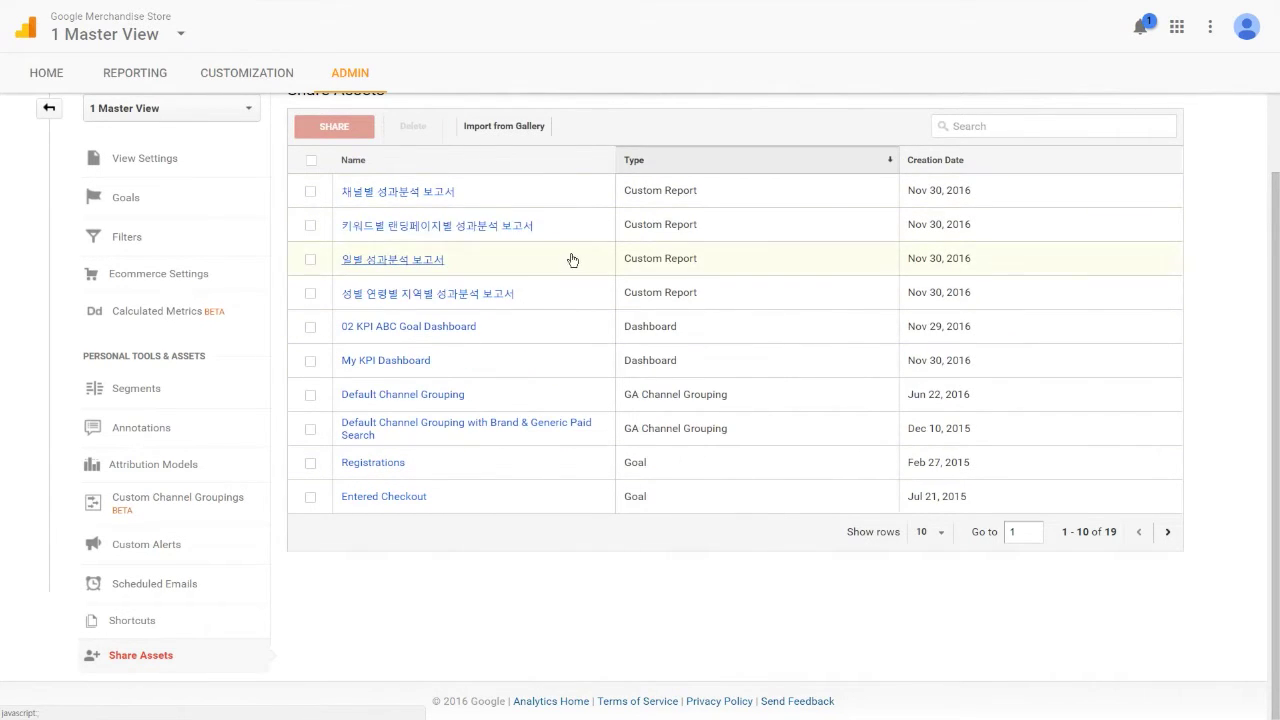
{"action": "left_click", "coordinate": [1167, 532]}
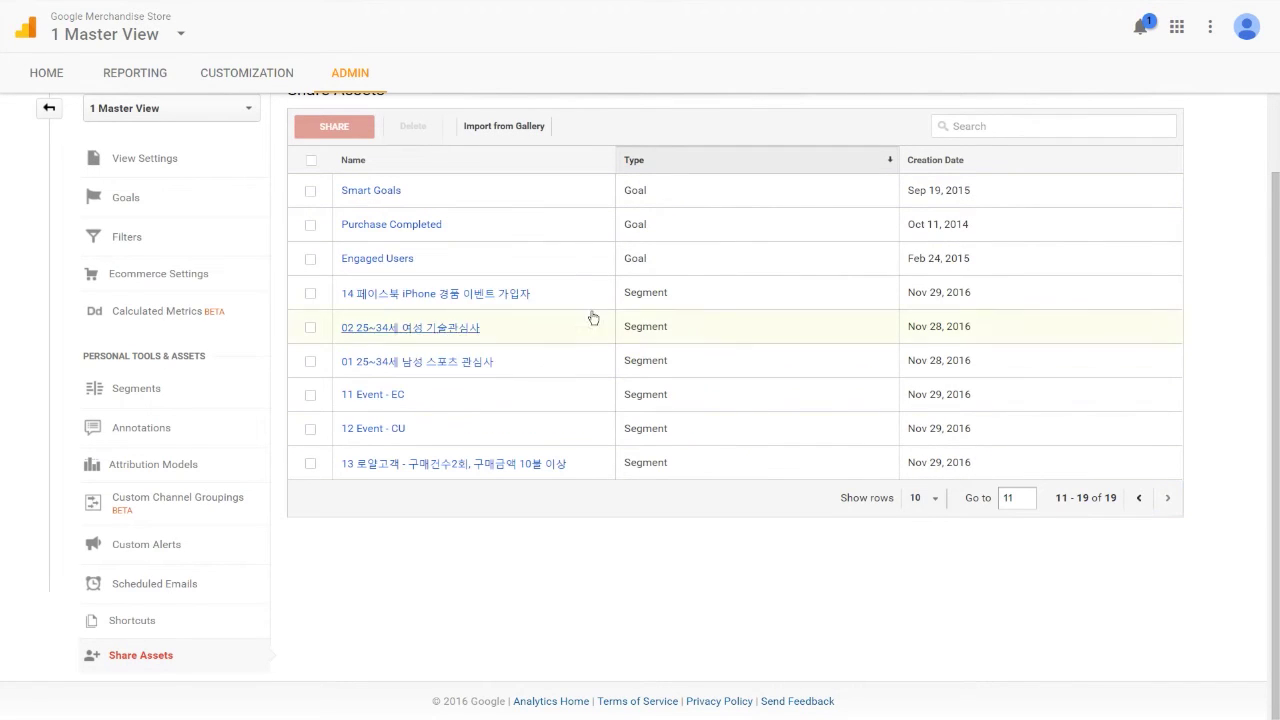
Delete the six segment assets numbered 14, 02, 01, 11, 12 and 13, leaving the goals in place
{"action": "left_click", "coordinate": [314, 298]}
{"action": "left_click", "coordinate": [313, 330]}
{"action": "left_click", "coordinate": [313, 364]}
{"action": "left_click", "coordinate": [312, 397]}
{"action": "left_click", "coordinate": [312, 430]}
{"action": "left_click", "coordinate": [311, 464]}
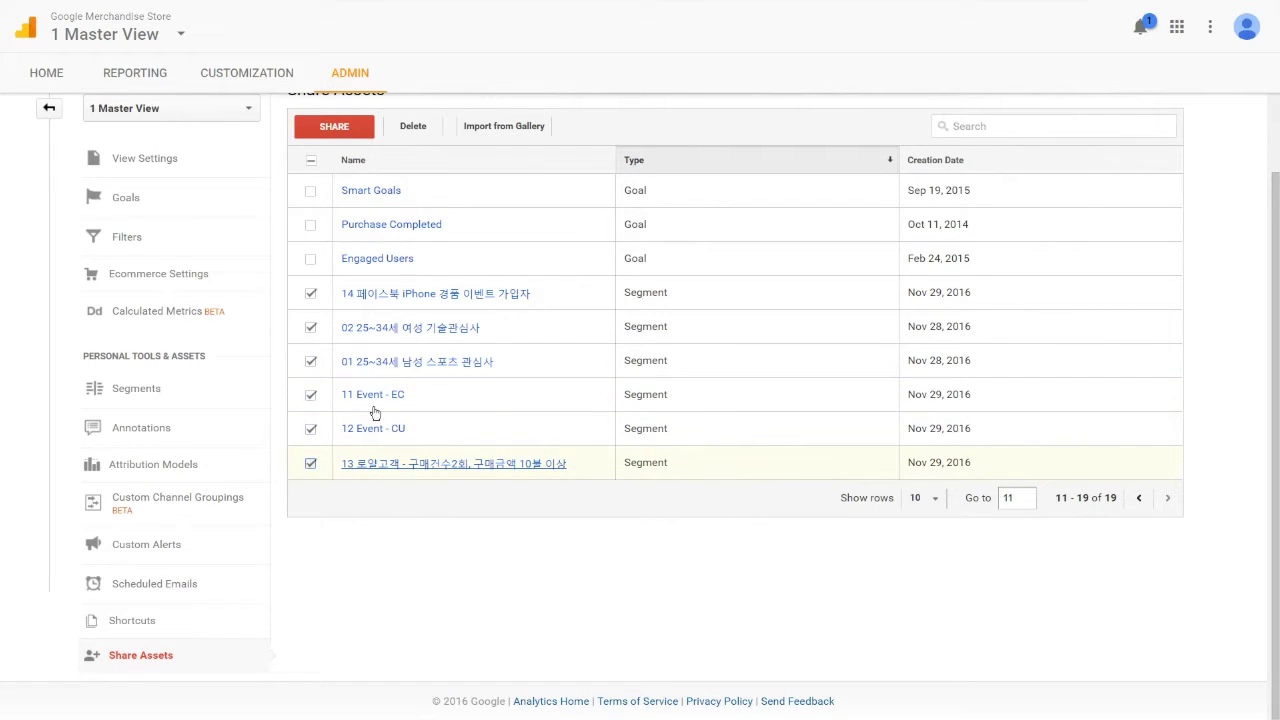
{"action": "left_click", "coordinate": [413, 127]}
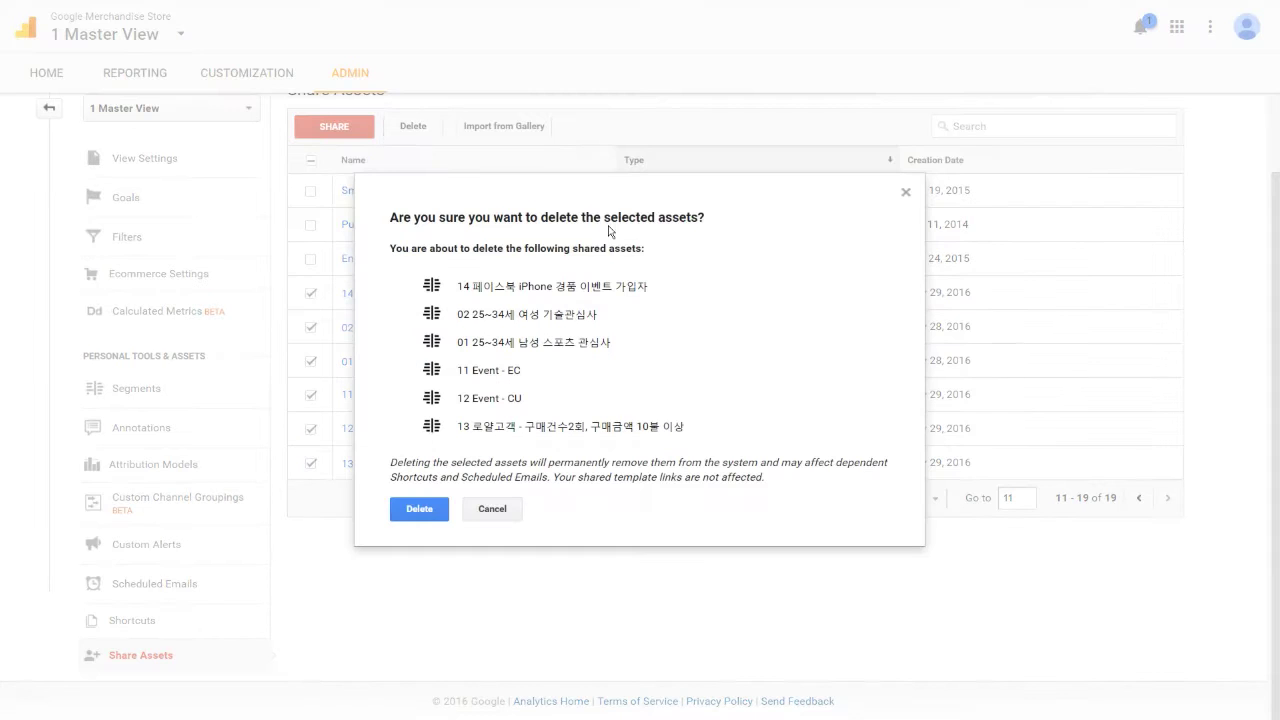
{"action": "left_click", "coordinate": [425, 512]}
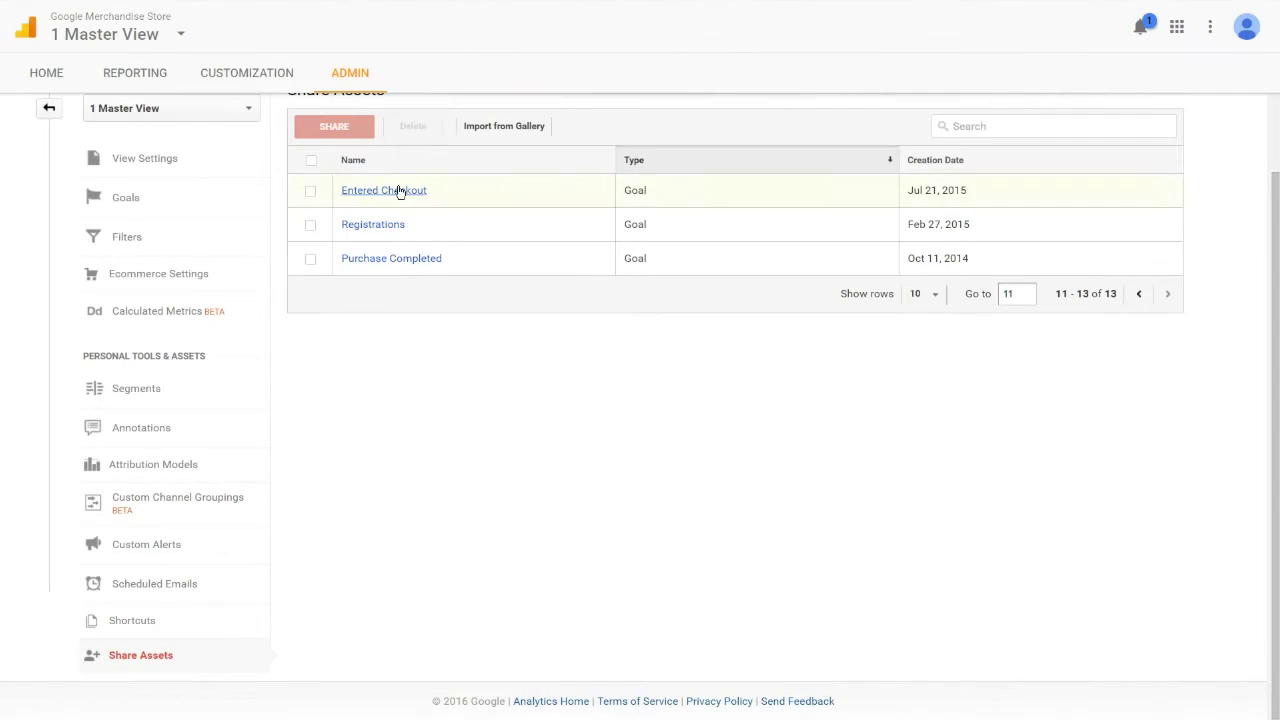
Create a new segment in 1 Master View's segment list and name it "01 자연검색 트래픽"
{"action": "left_click", "coordinate": [354, 80]}
{"action": "left_click", "coordinate": [902, 406]}
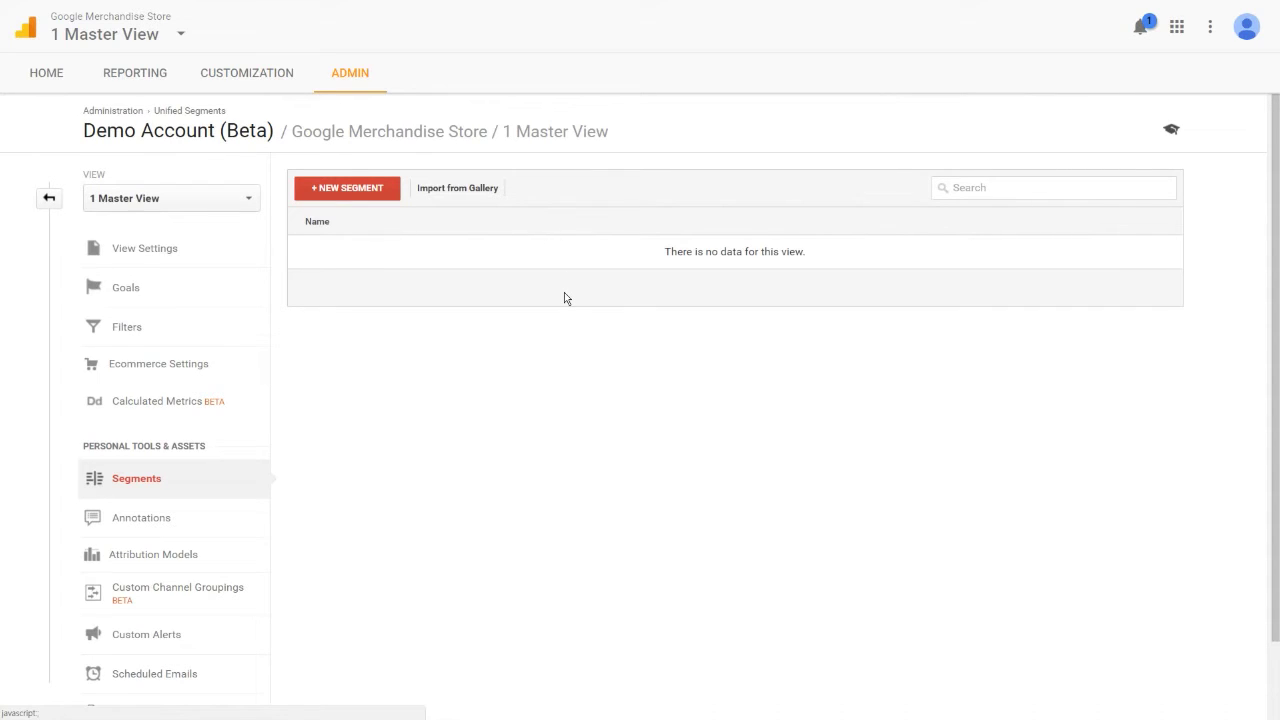
{"action": "left_click", "coordinate": [368, 199]}
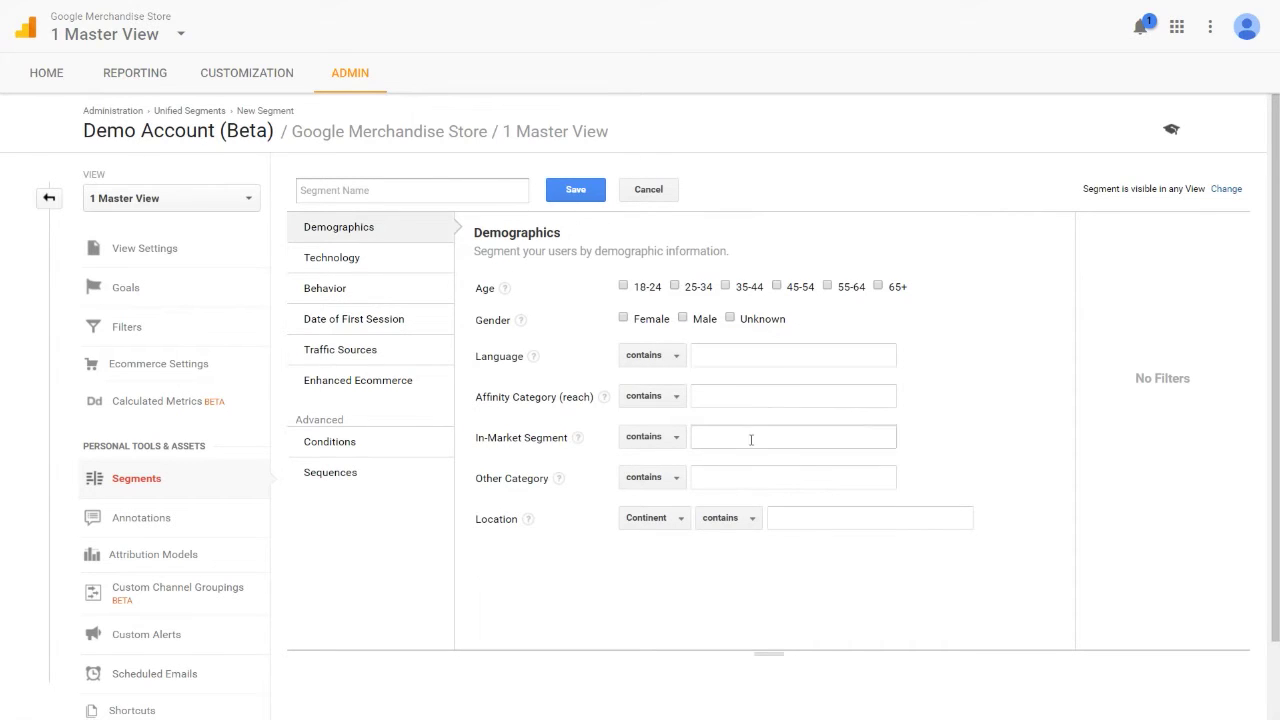
{"action": "type", "text": "01"}
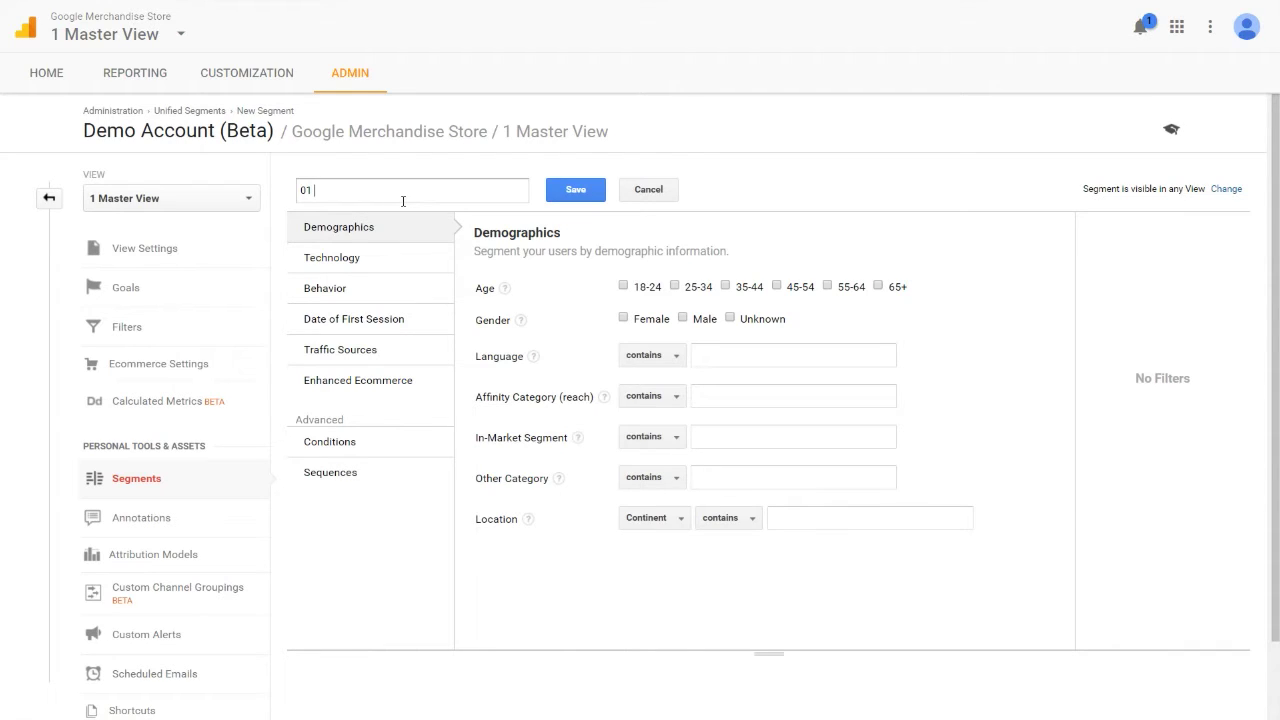
{"action": "left_click_drag", "start_coordinate": [328, 190], "coordinate": [242, 186]}
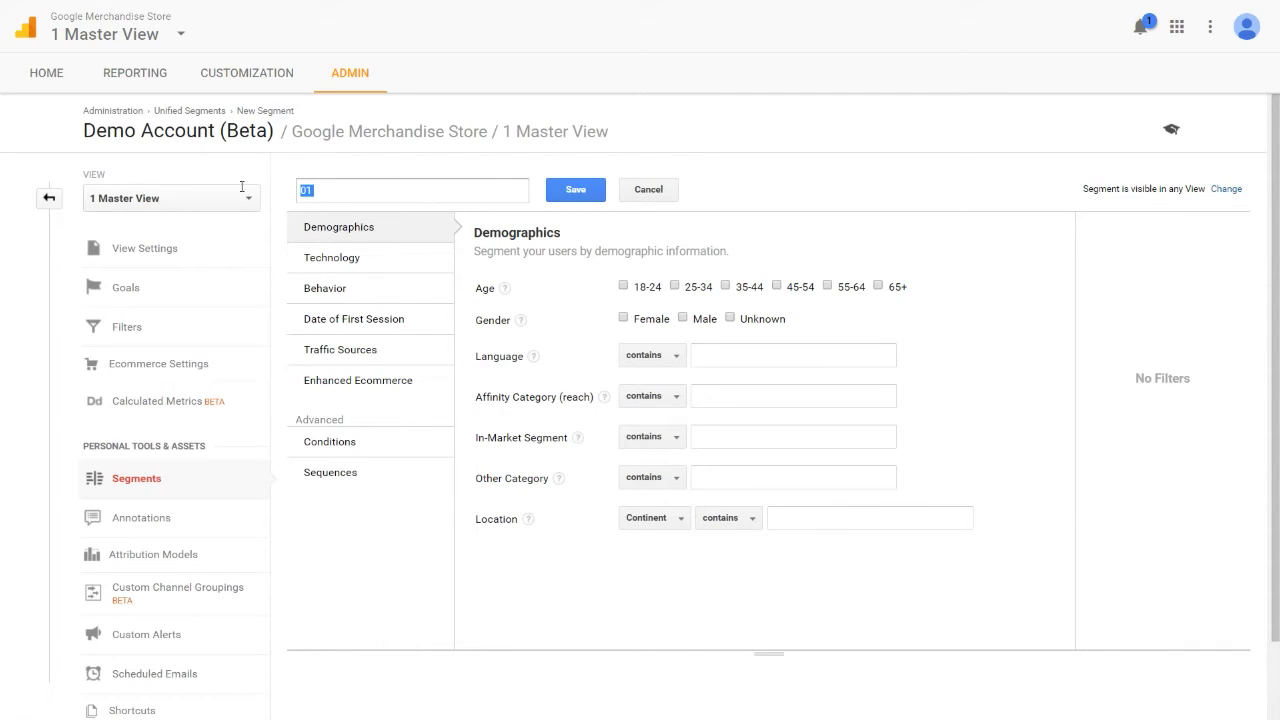
{"action": "left_click", "coordinate": [351, 195]}
{"action": "type", "text": "자연그"}
{"action": "type", "text": "색 트래픽"}
{"action": "left_click_drag", "start_coordinate": [403, 202], "coordinate": [229, 200]}
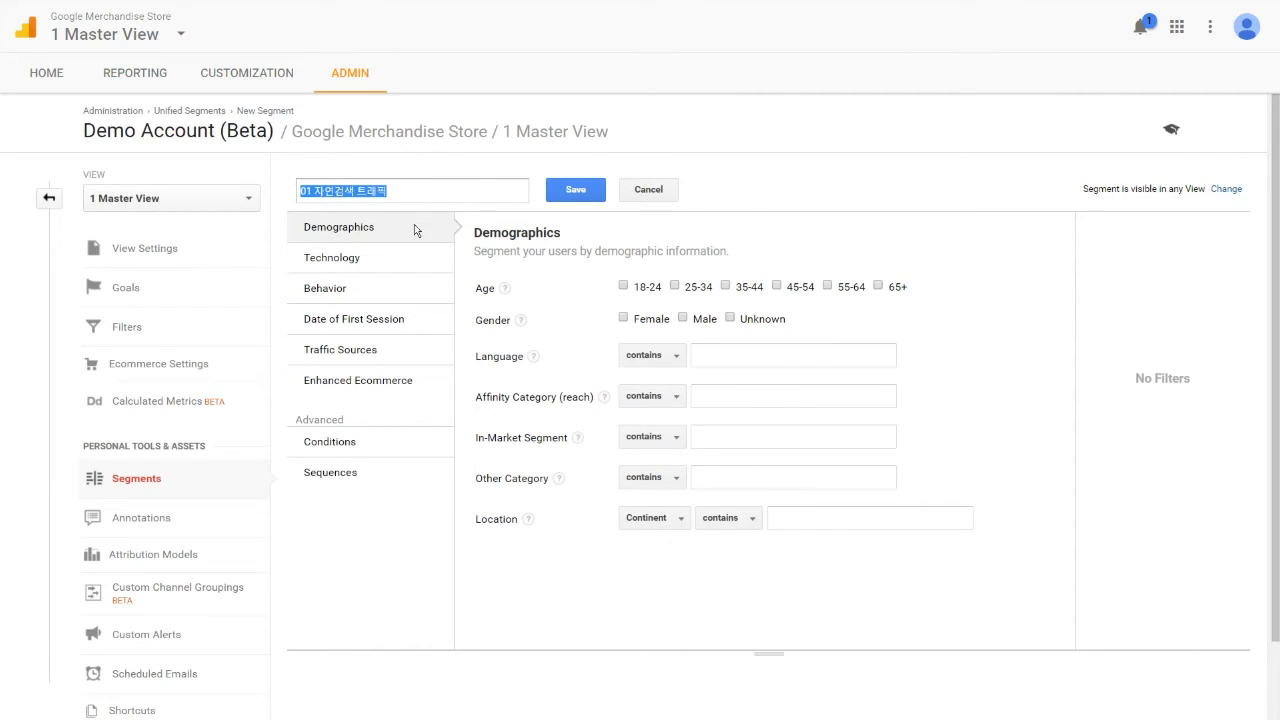
Open the segment's advanced conditions and set the session filter's dimension to Source / Medium
{"action": "left_click", "coordinate": [301, 432]}
{"action": "left_click_drag", "start_coordinate": [301, 432], "coordinate": [361, 428]}
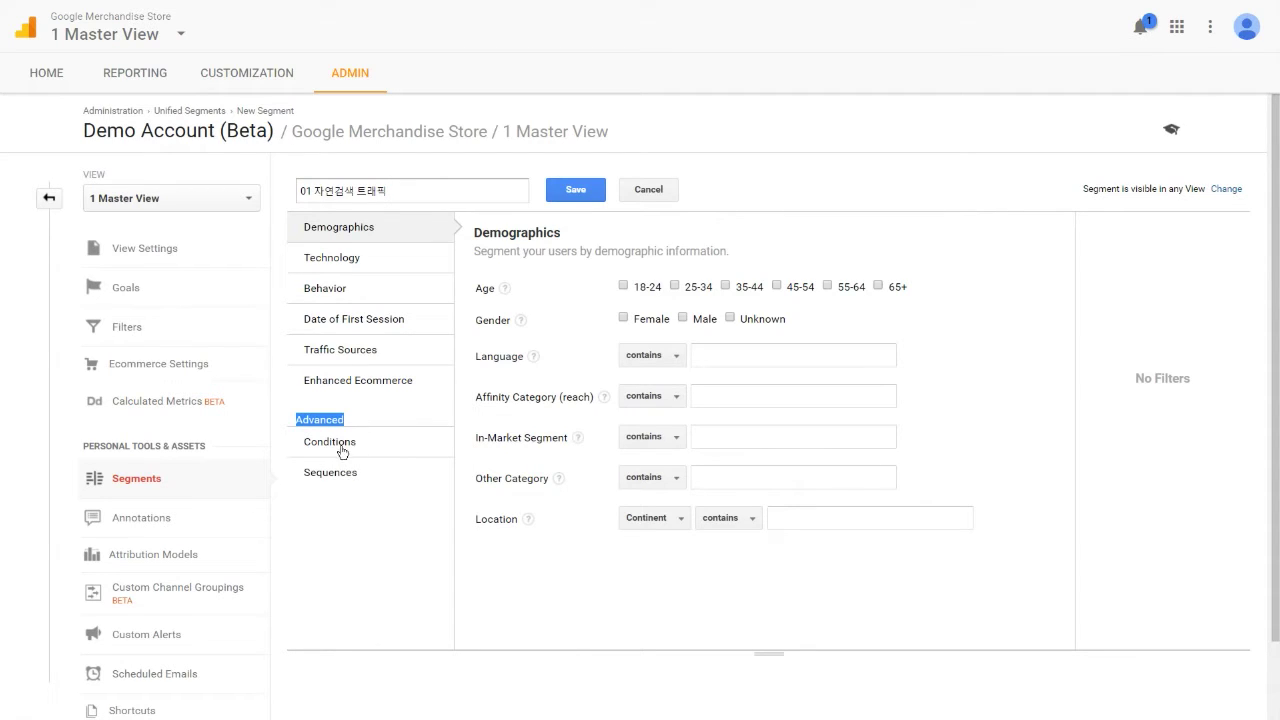
{"action": "left_click", "coordinate": [308, 452]}
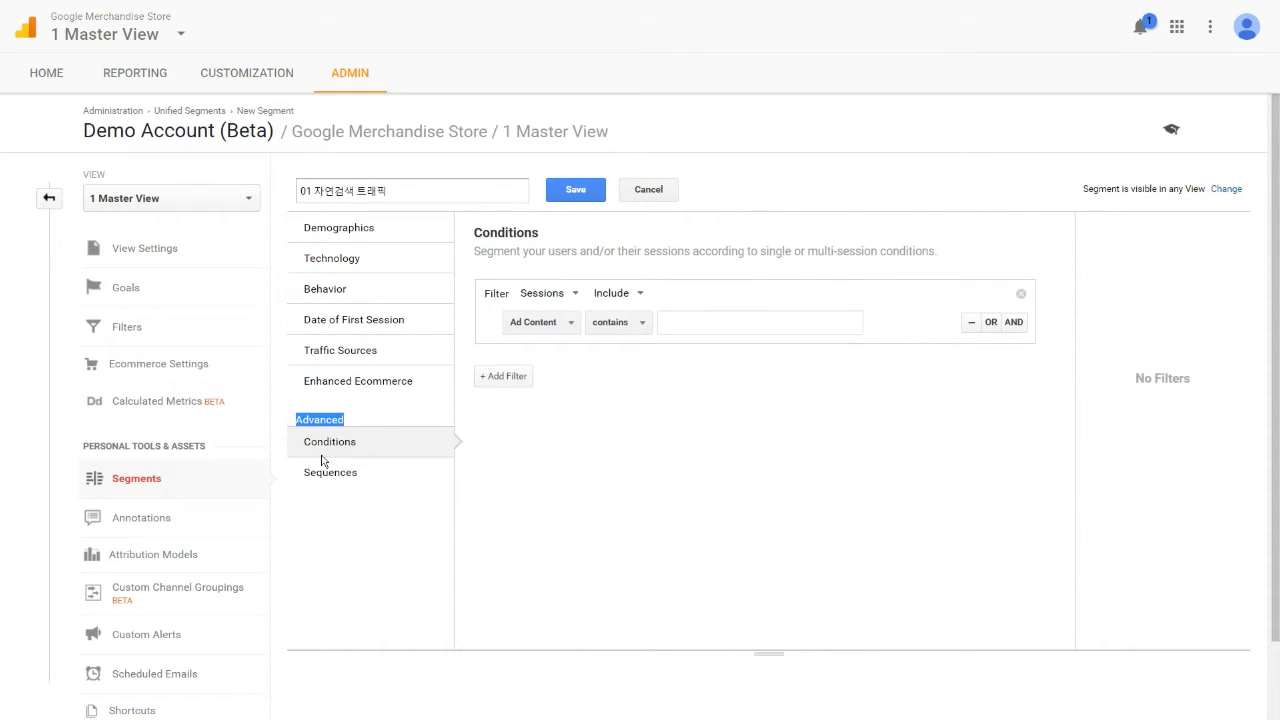
{"action": "left_click", "coordinate": [577, 336]}
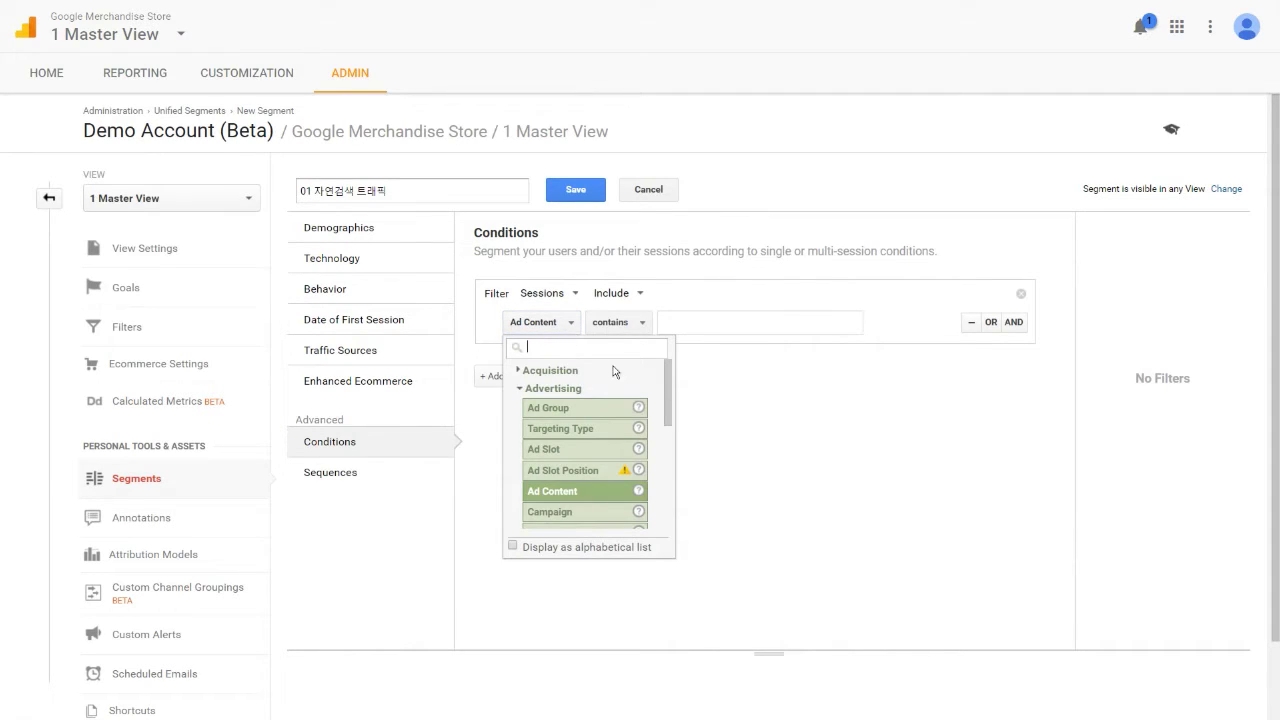
{"action": "left_click_drag", "start_coordinate": [670, 392], "coordinate": [672, 366]}
{"action": "type", "text": "sour"}
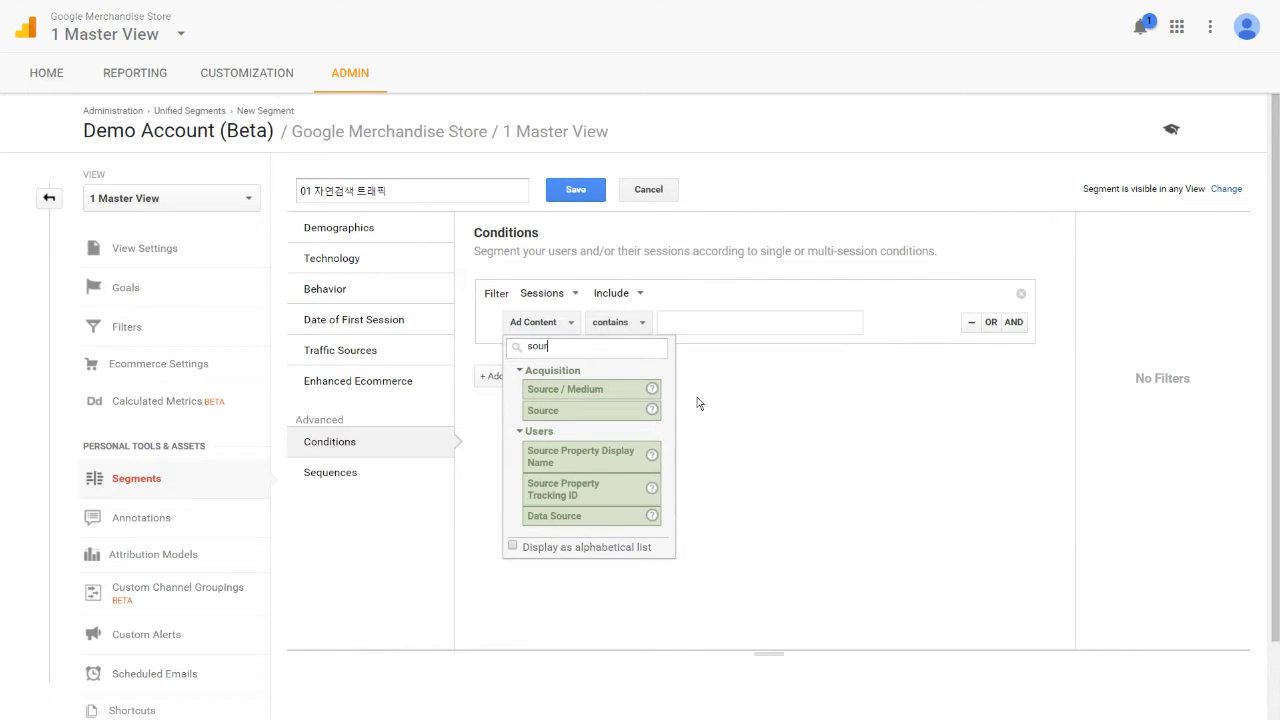
{"action": "left_click", "coordinate": [606, 396]}
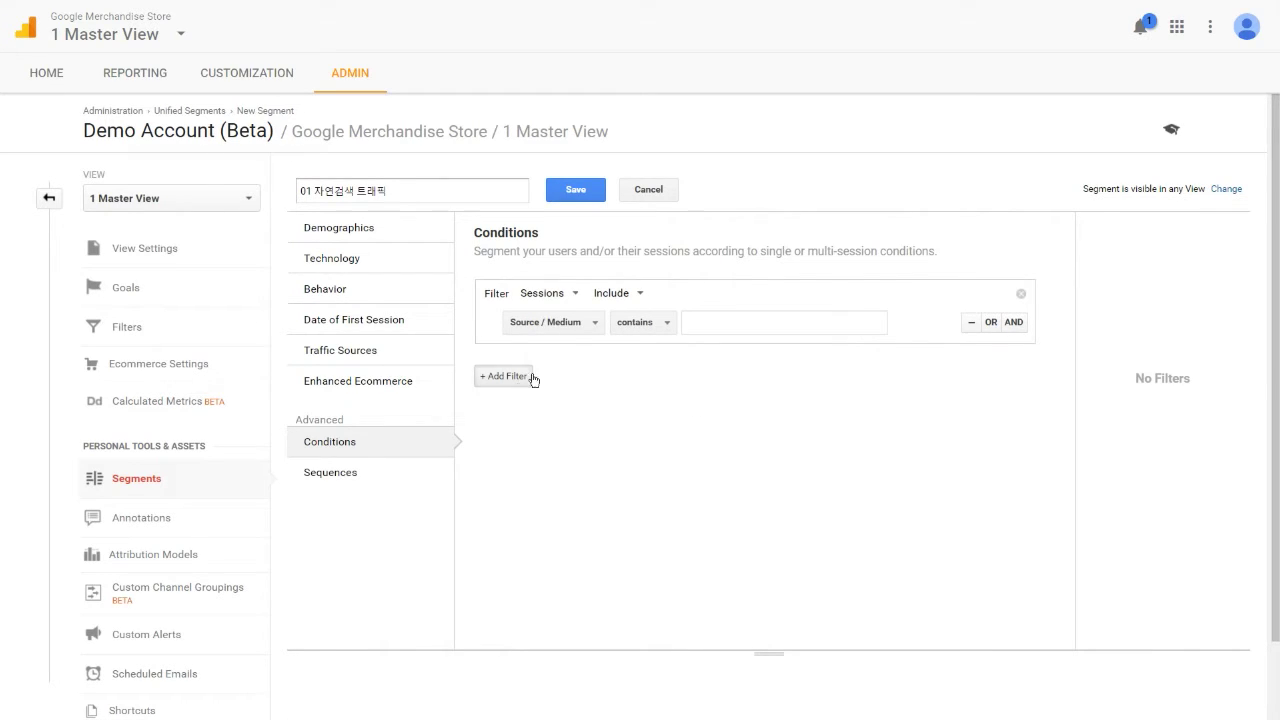
Make the Source / Medium condition contain "google / organic" and save the segment
{"action": "left_click", "coordinate": [783, 321]}
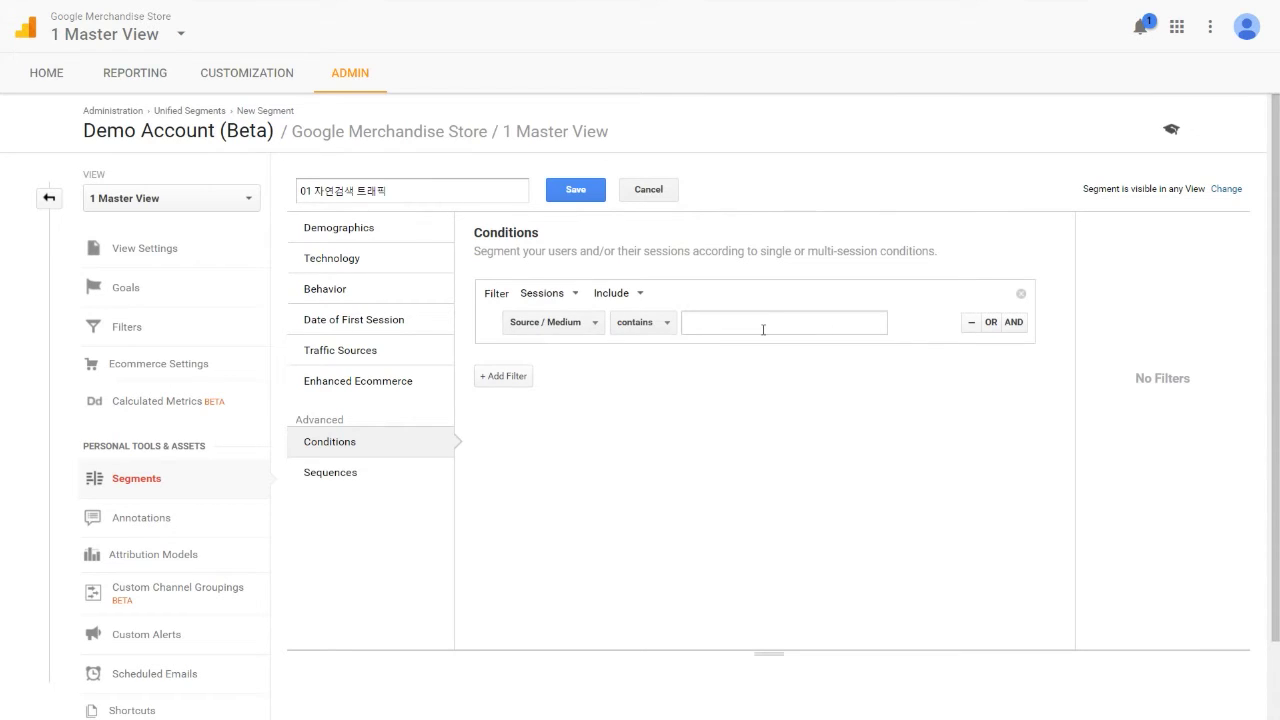
{"action": "left_click", "coordinate": [763, 329]}
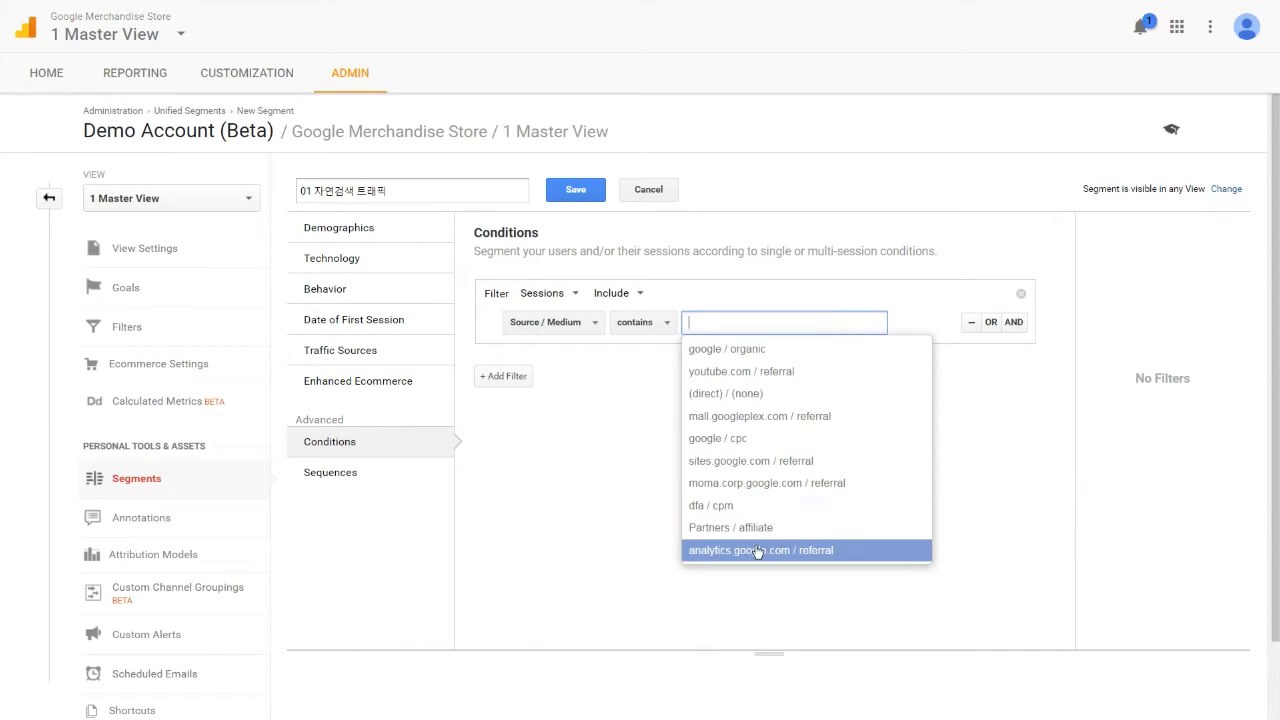
{"action": "left_click", "coordinate": [740, 358]}
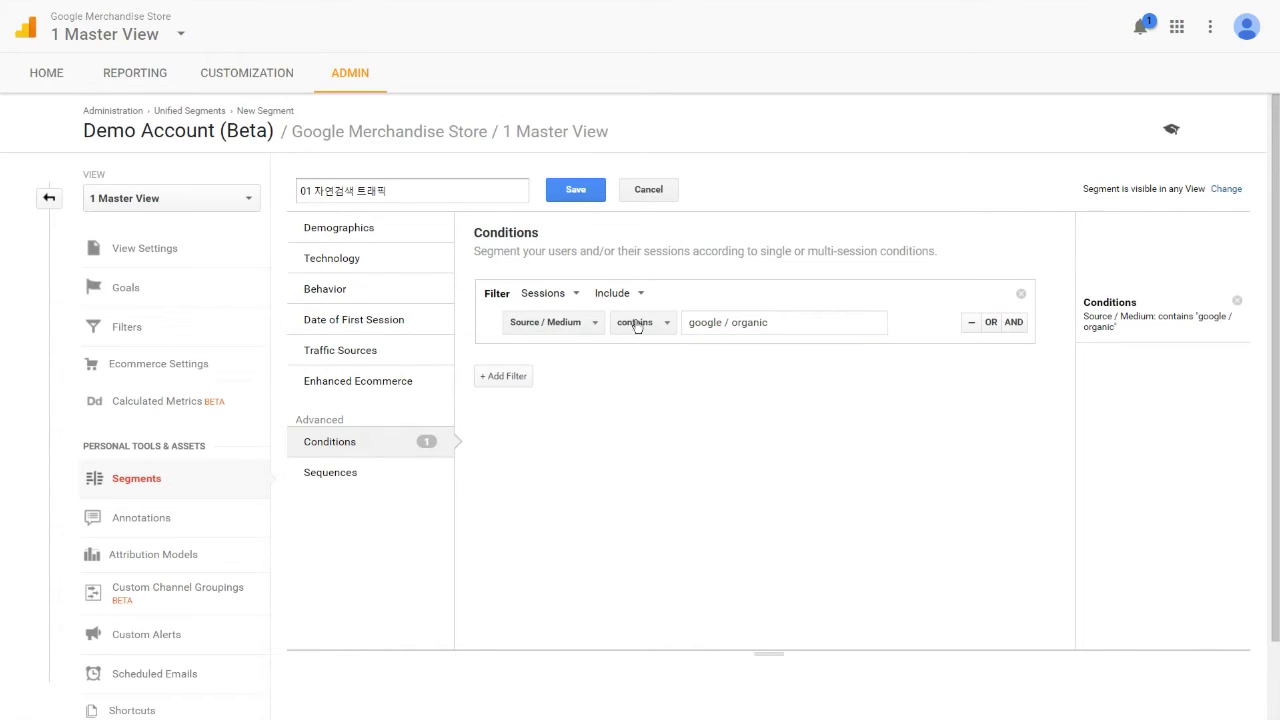
{"action": "left_click", "coordinate": [578, 192]}
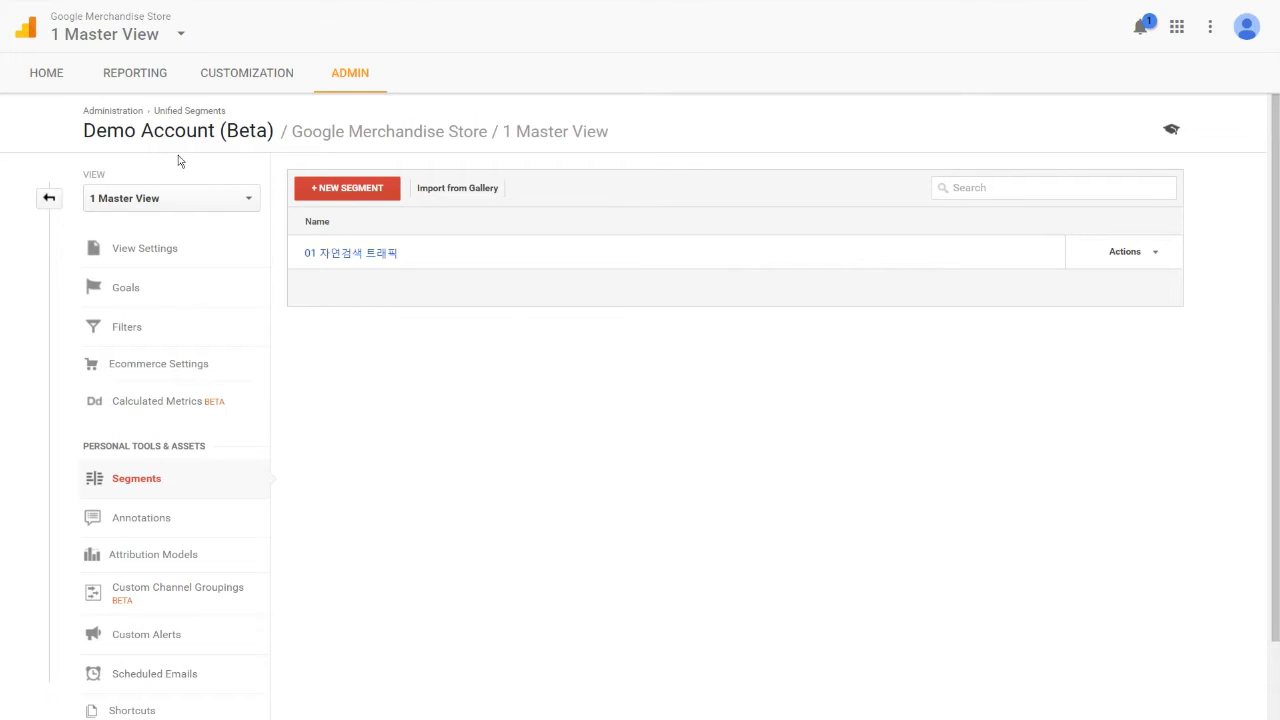
Open the Channels report for all traffic in the Acquisition reports
{"action": "left_click", "coordinate": [130, 72]}
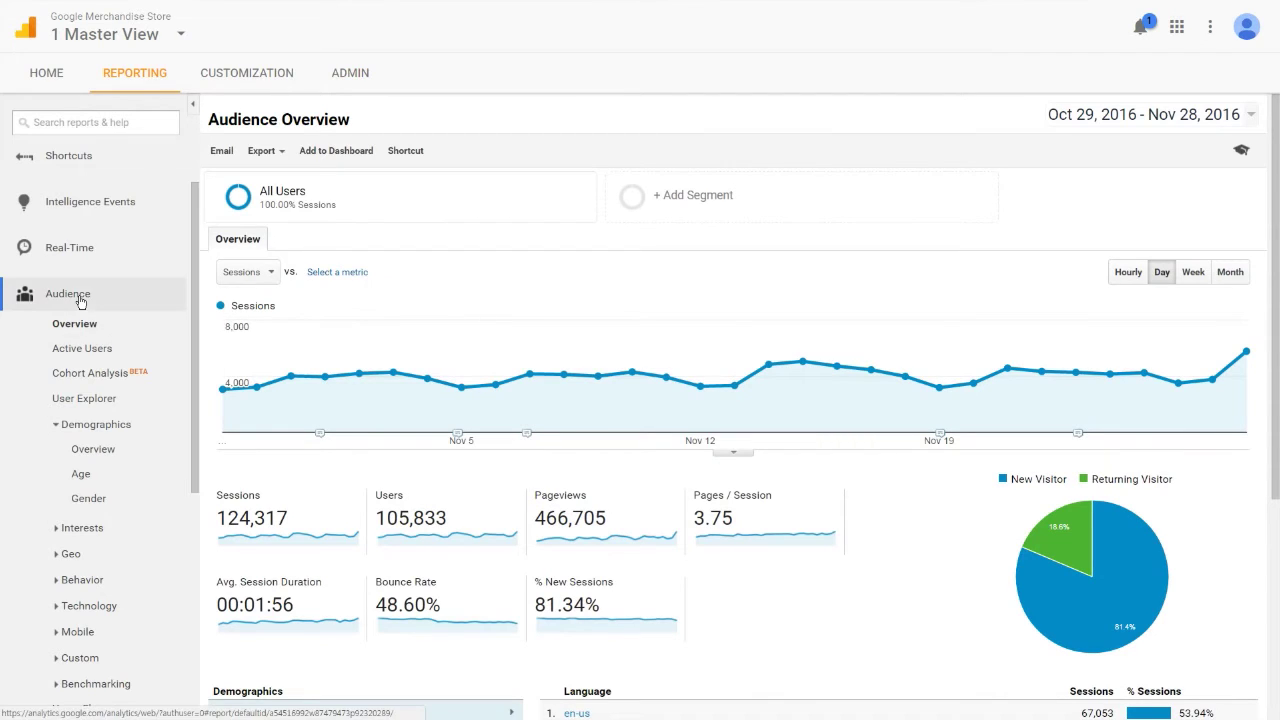
{"action": "left_click", "coordinate": [76, 295]}
{"action": "left_click", "coordinate": [78, 341]}
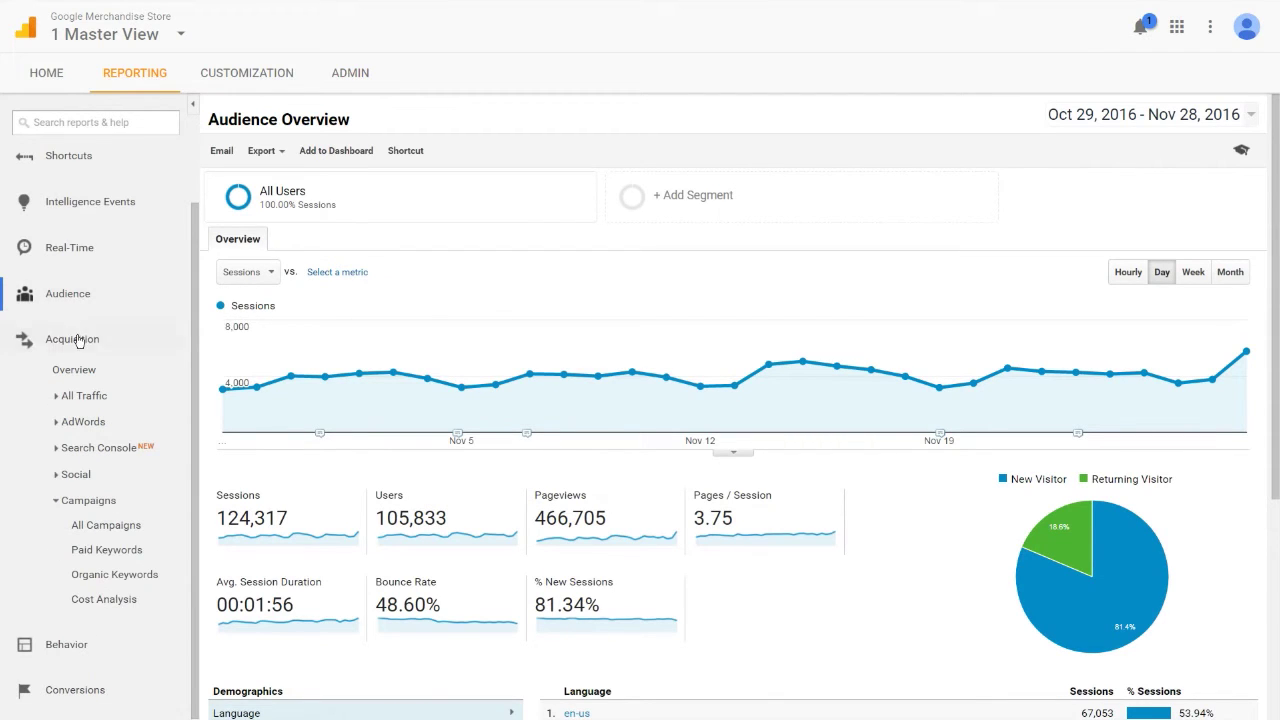
{"action": "left_click", "coordinate": [85, 396]}
{"action": "left_click", "coordinate": [100, 421]}
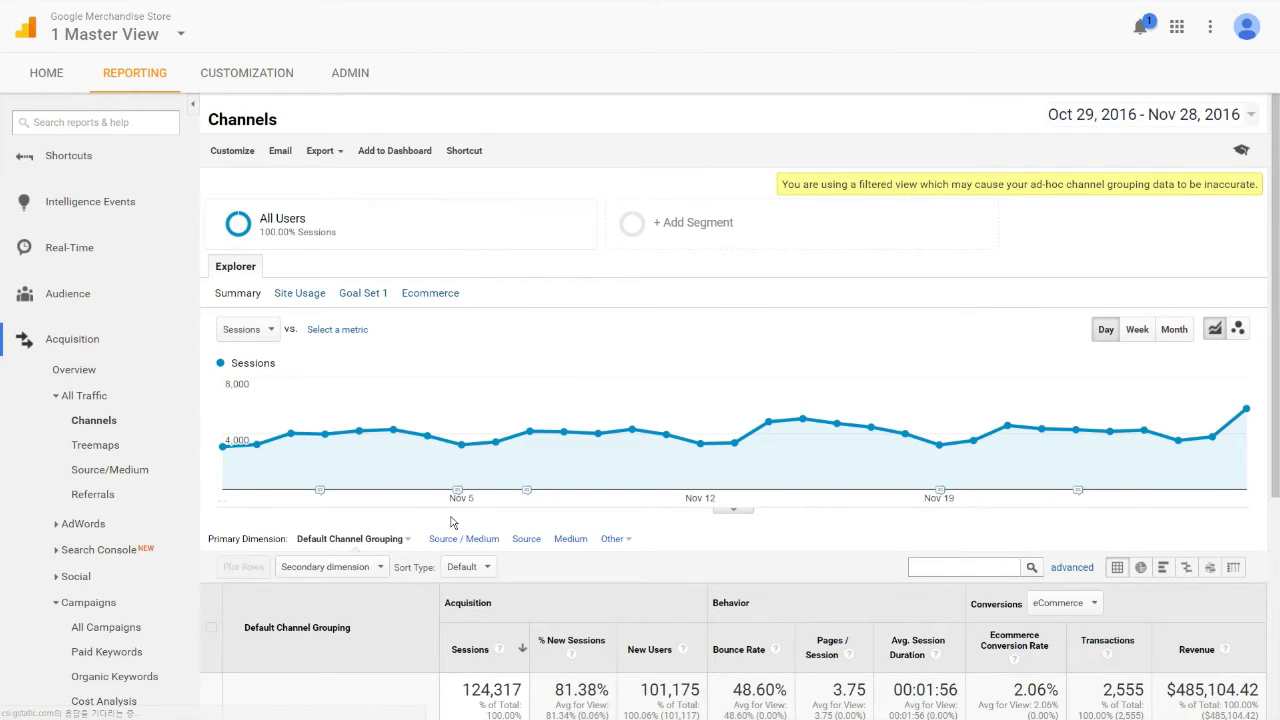
Show conversions for Goal 4: Entered Checkout in the Channels table and review the rows per channel
{"action": "scroll", "coordinate": [575, 384], "scroll_direction": "down", "scroll_amount": 4}
{"action": "scroll", "coordinate": [805, 572], "scroll_direction": "up", "scroll_amount": 3}
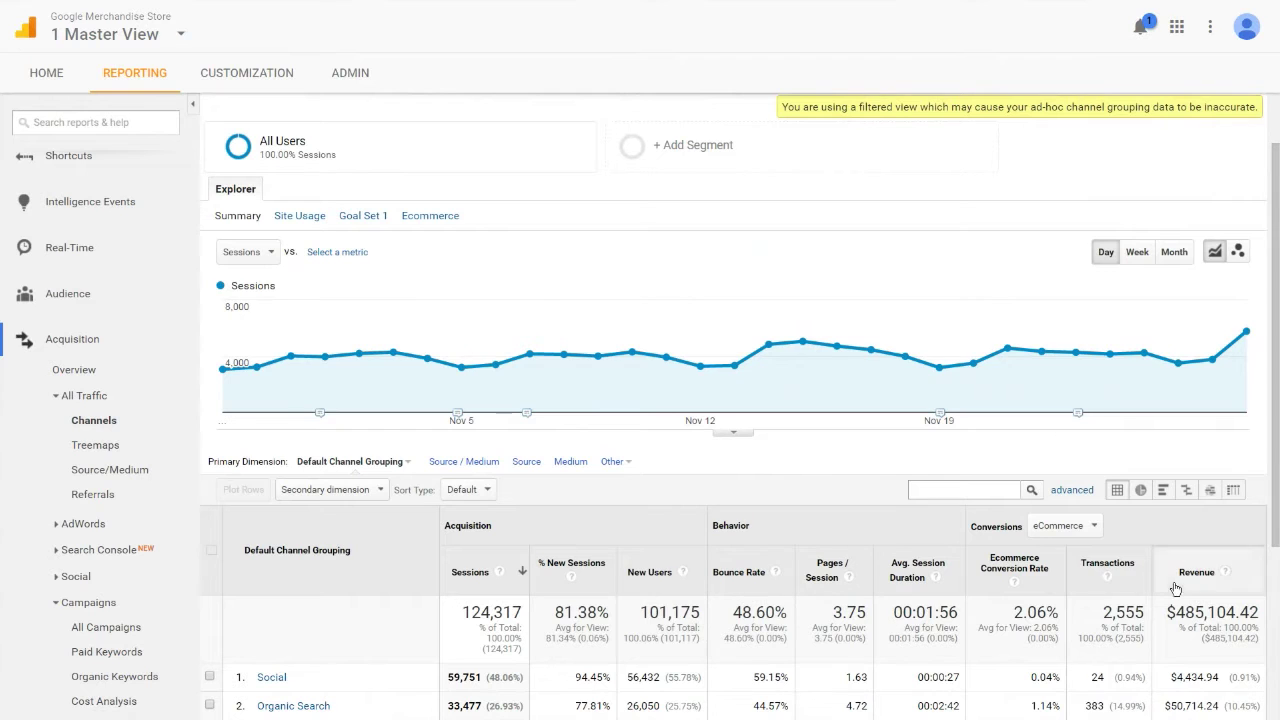
{"action": "left_click", "coordinate": [1086, 526]}
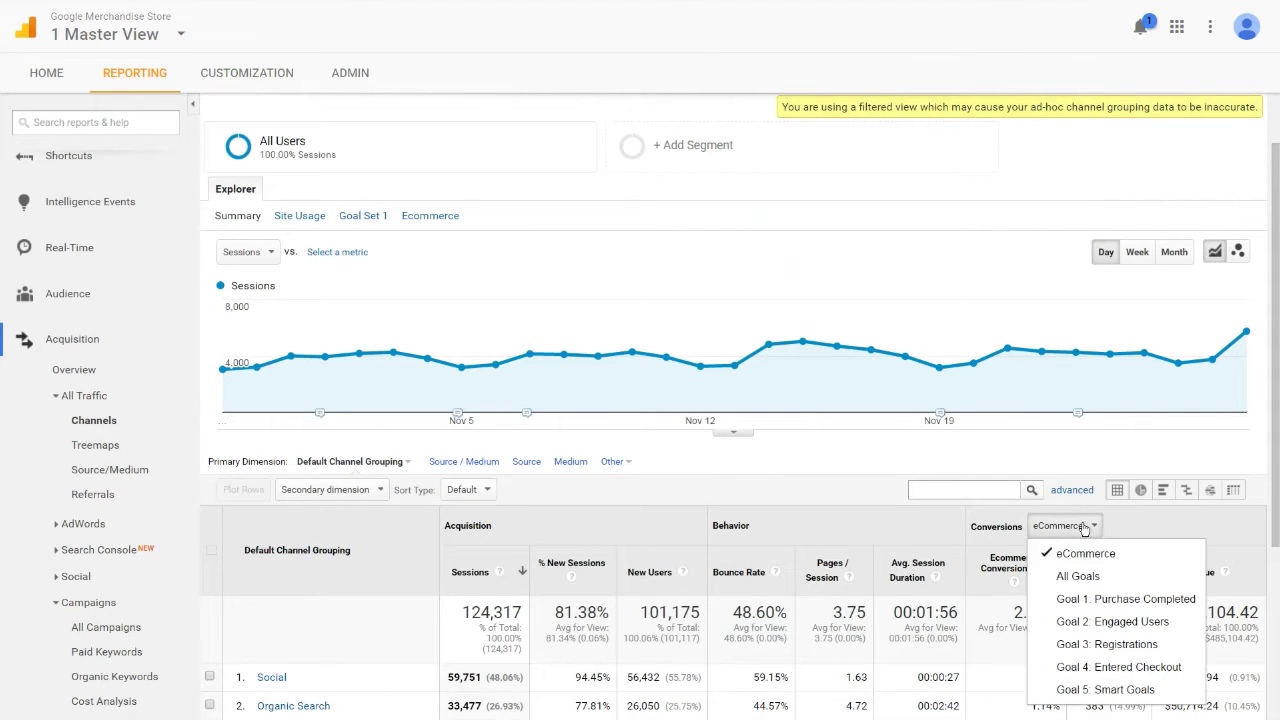
{"action": "left_click", "coordinate": [1108, 667]}
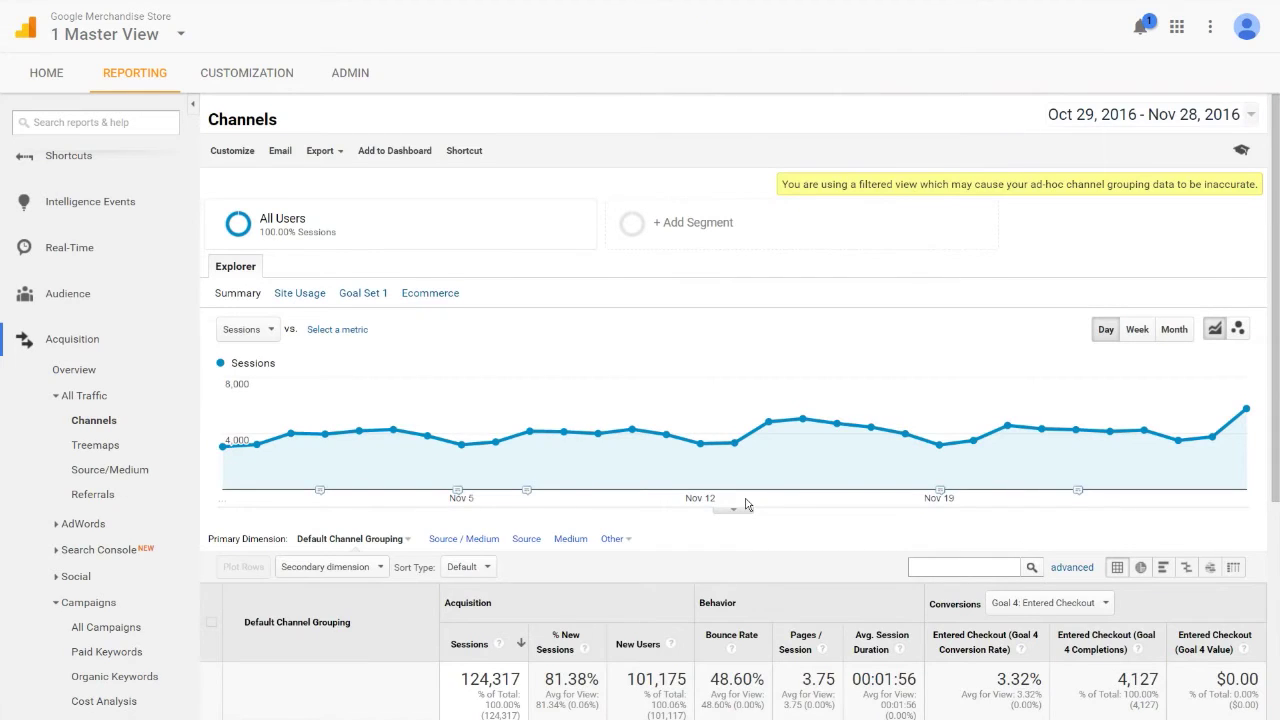
{"action": "scroll", "coordinate": [745, 505], "scroll_direction": "down", "scroll_amount": 3}
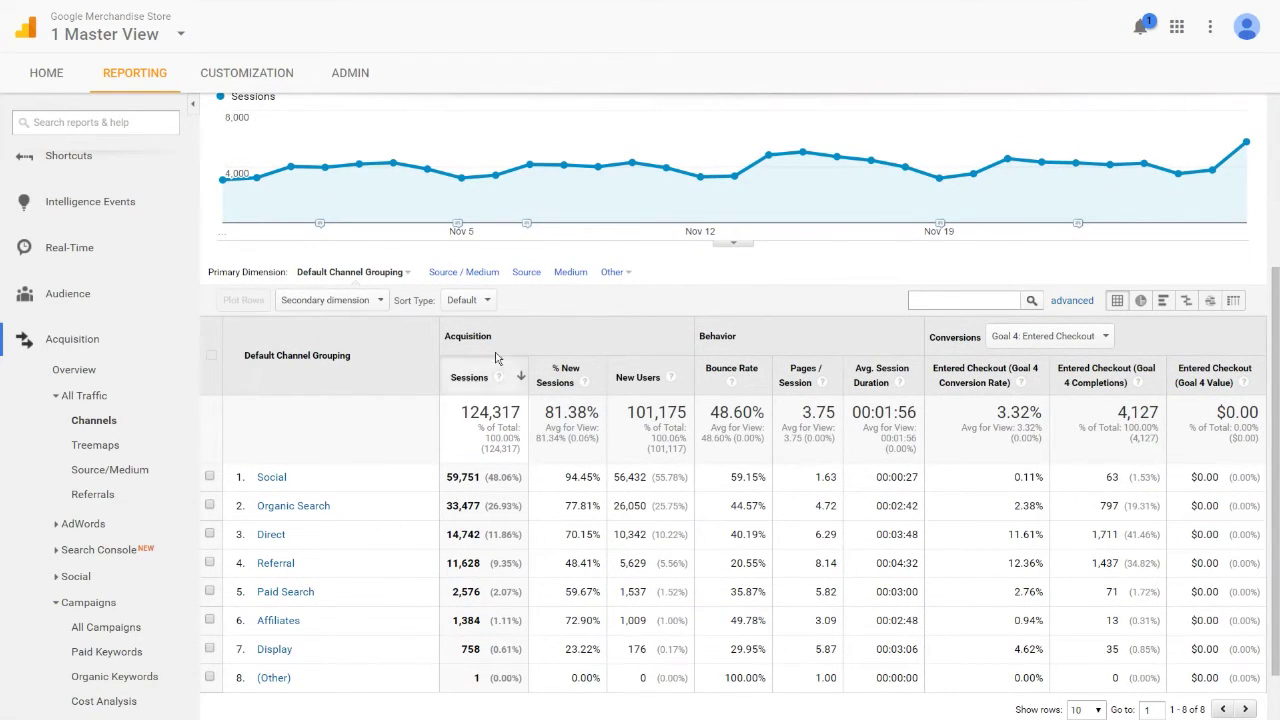
Add the custom segment "01 자연검색 트래픽" to the Channels report alongside All Users and apply it
{"action": "scroll", "coordinate": [495, 368], "scroll_direction": "up", "scroll_amount": 2}
{"action": "scroll", "coordinate": [493, 368], "scroll_direction": "up", "scroll_amount": 1}
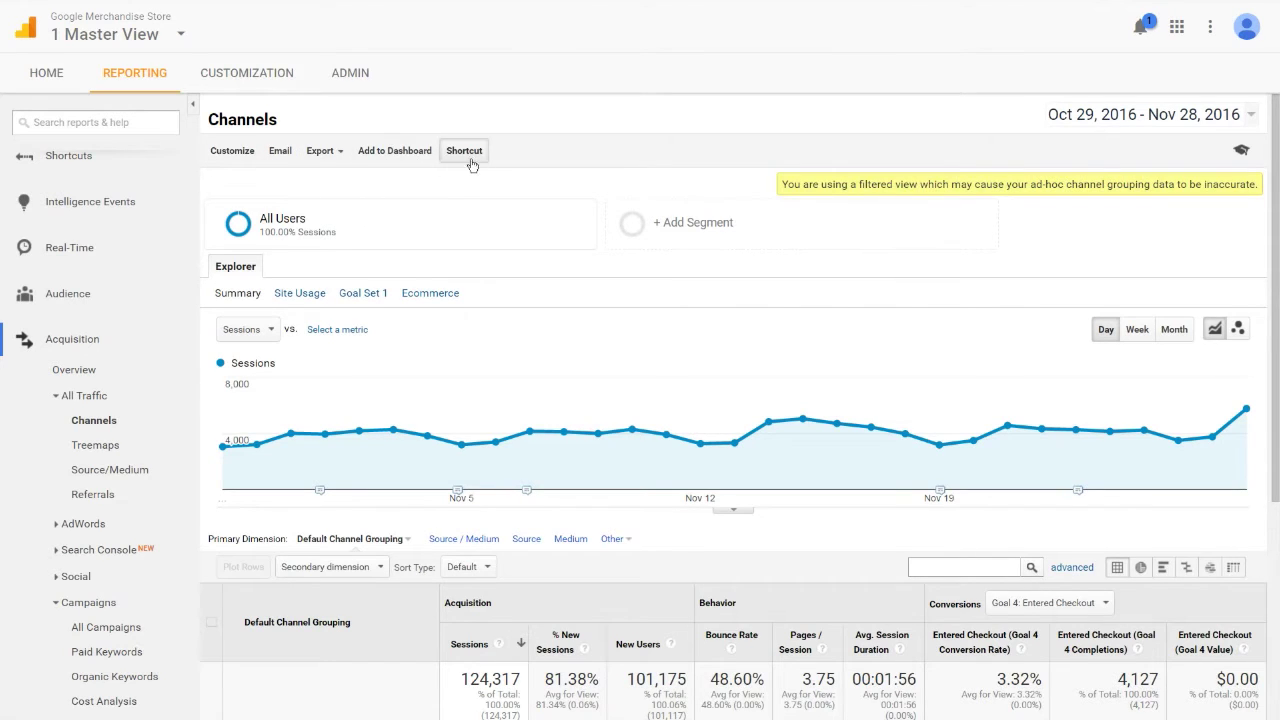
{"action": "left_click", "coordinate": [712, 236]}
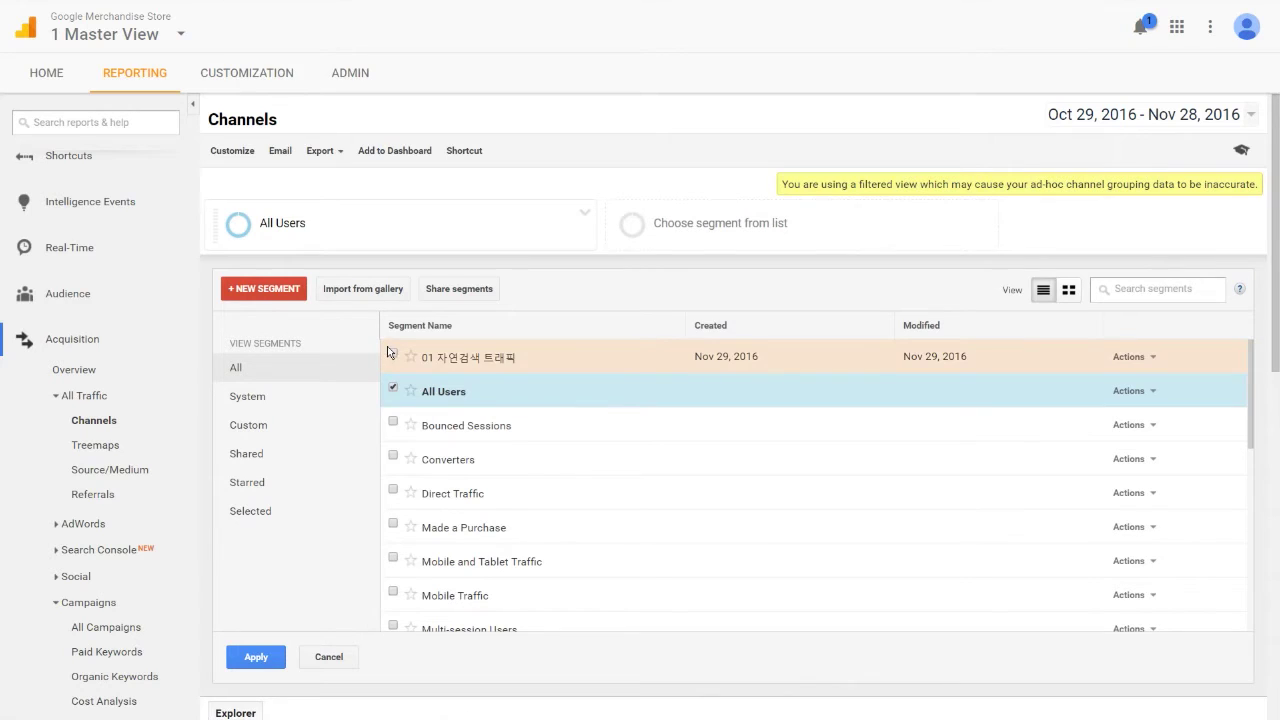
{"action": "scroll", "coordinate": [470, 545], "scroll_direction": "down", "scroll_amount": 3}
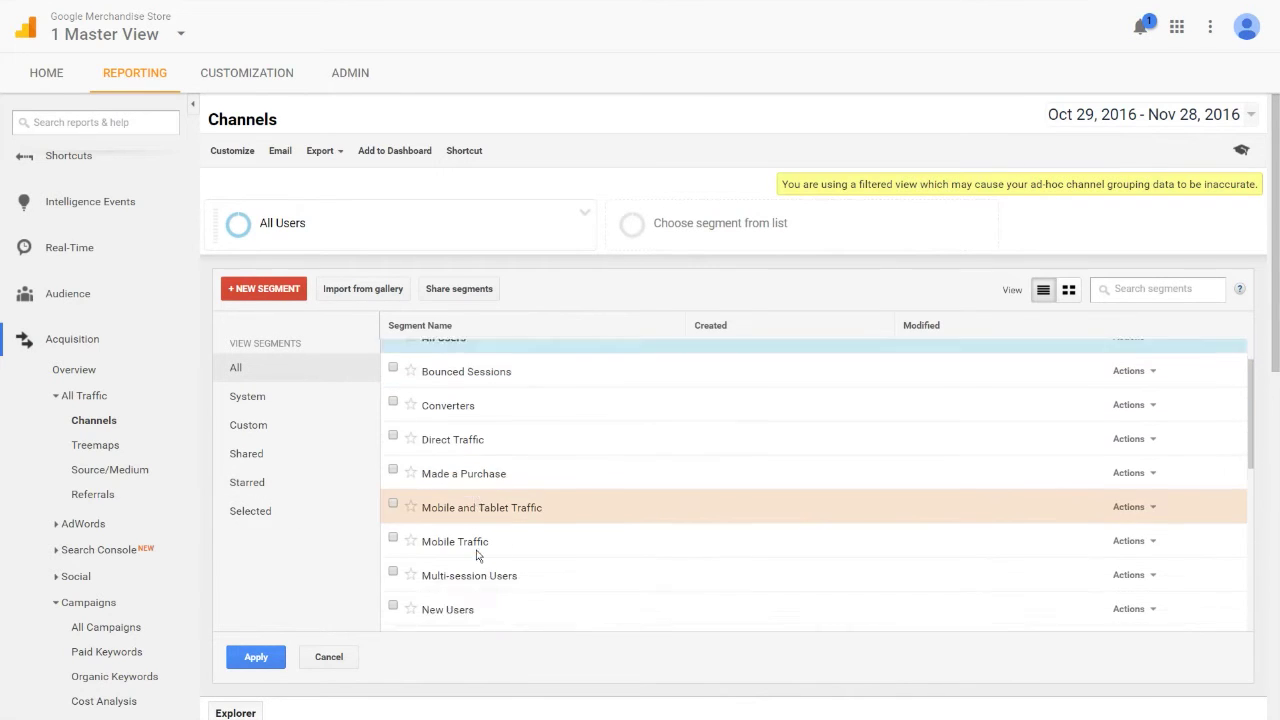
{"action": "scroll", "coordinate": [477, 551], "scroll_direction": "up", "scroll_amount": 3}
{"action": "scroll", "coordinate": [477, 551], "scroll_direction": "up", "scroll_amount": 1}
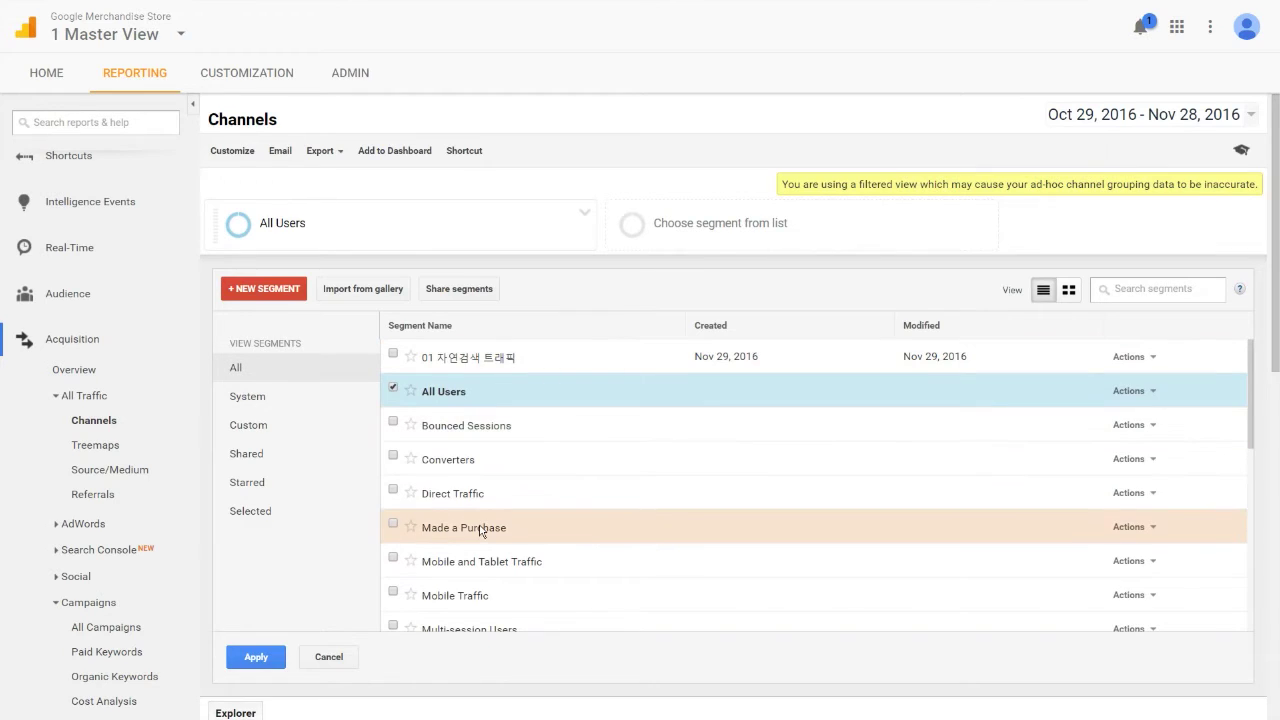
{"action": "mouse_move", "coordinate": [441, 371]}
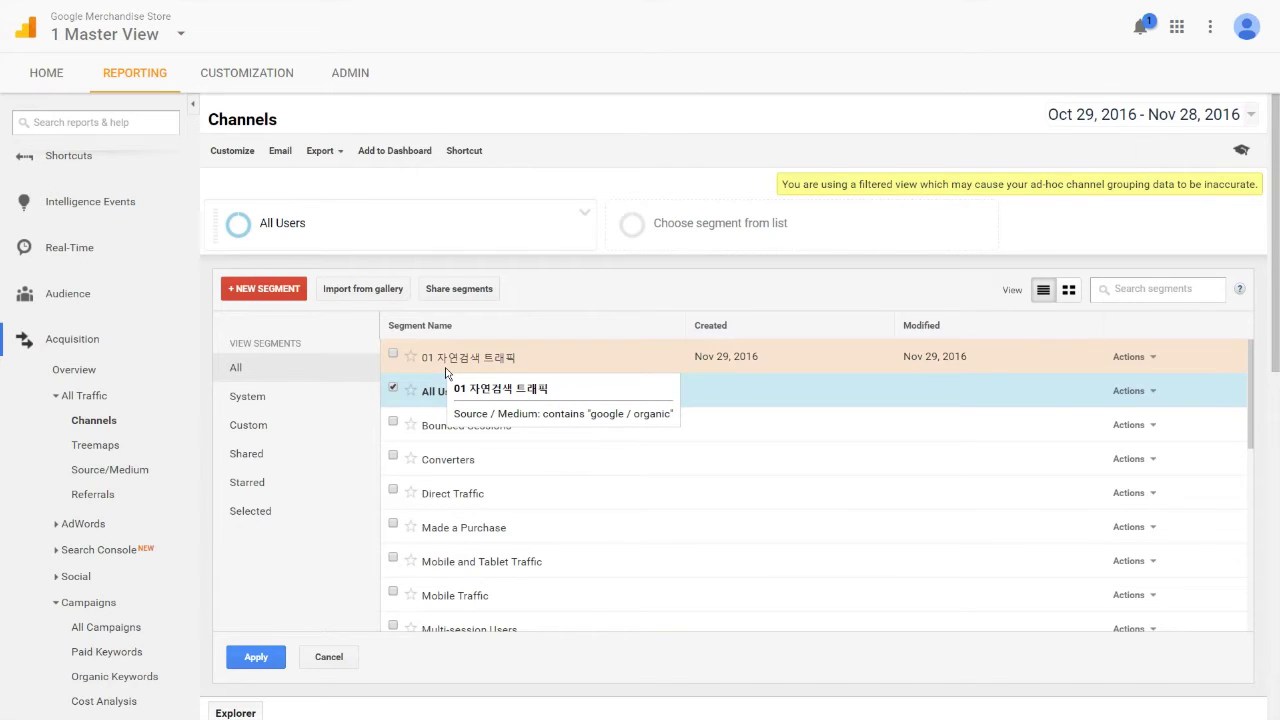
{"action": "left_click", "coordinate": [394, 356]}
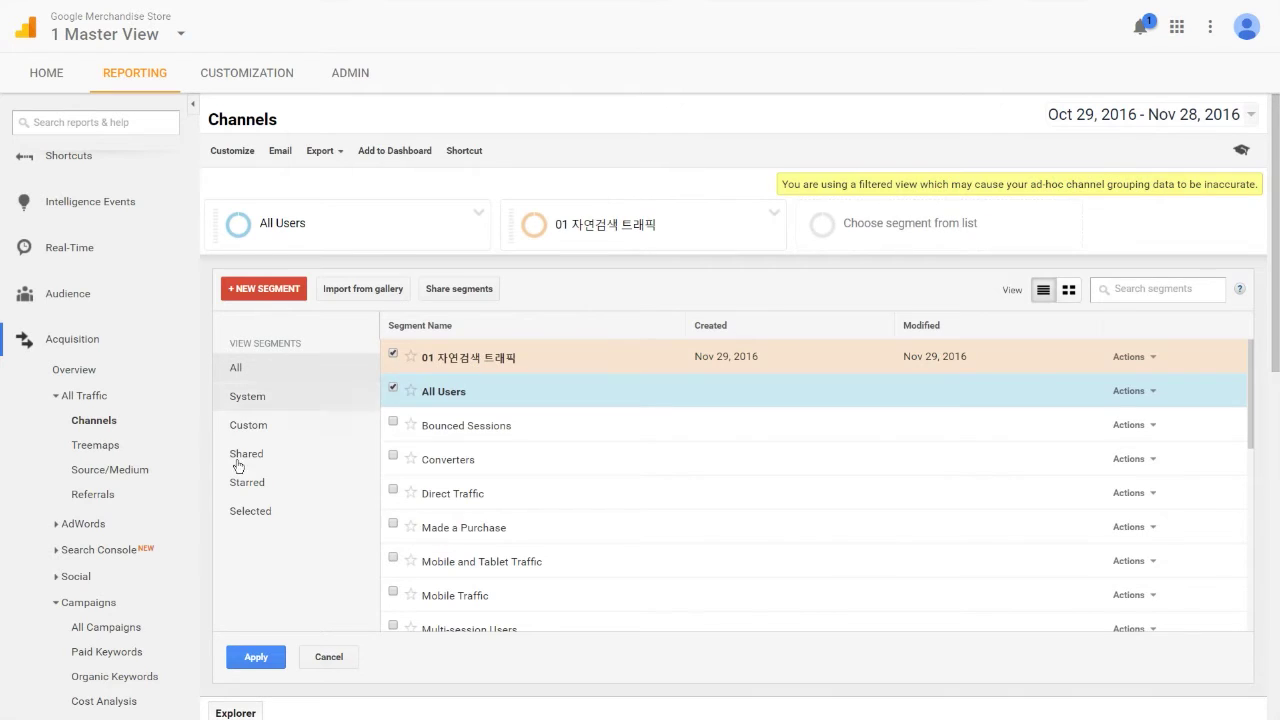
{"action": "left_click", "coordinate": [241, 658]}
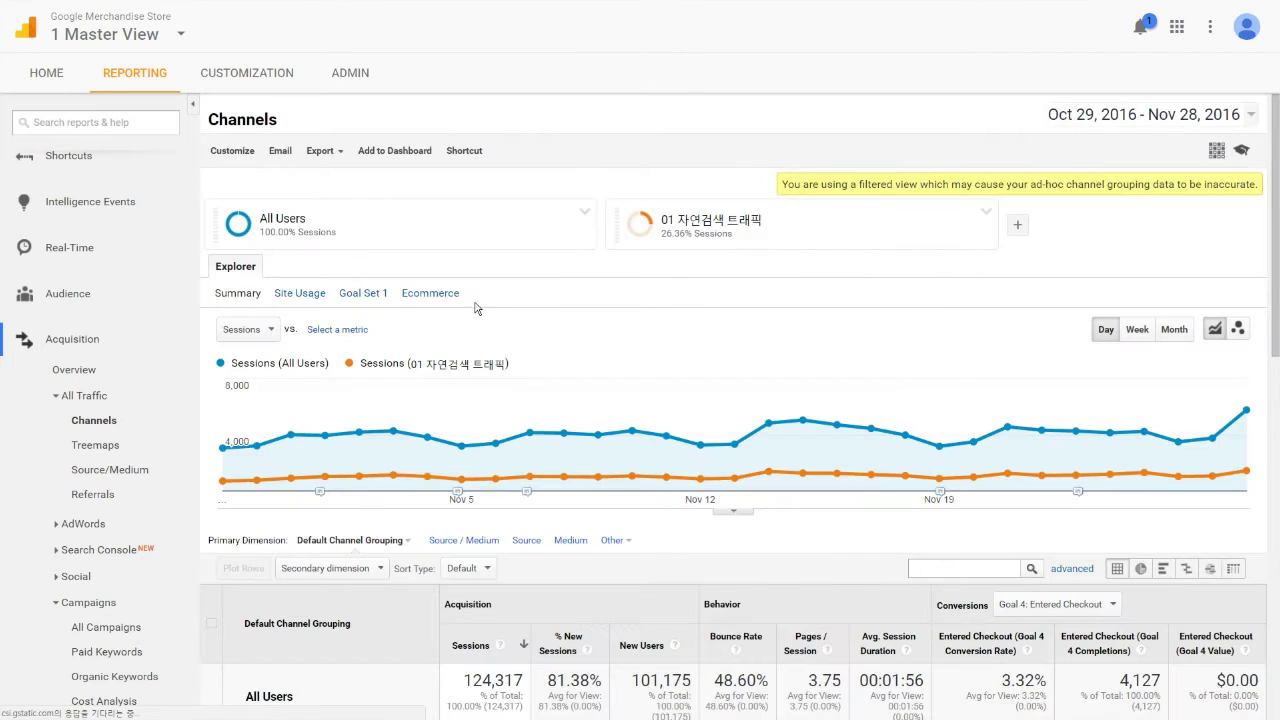
Compare the total sessions and Goal 4 conversion rates of All Users and the "01 자연검색 트래픽" segment in the Channels table
{"action": "scroll", "coordinate": [537, 474], "scroll_direction": "down", "scroll_amount": 2}
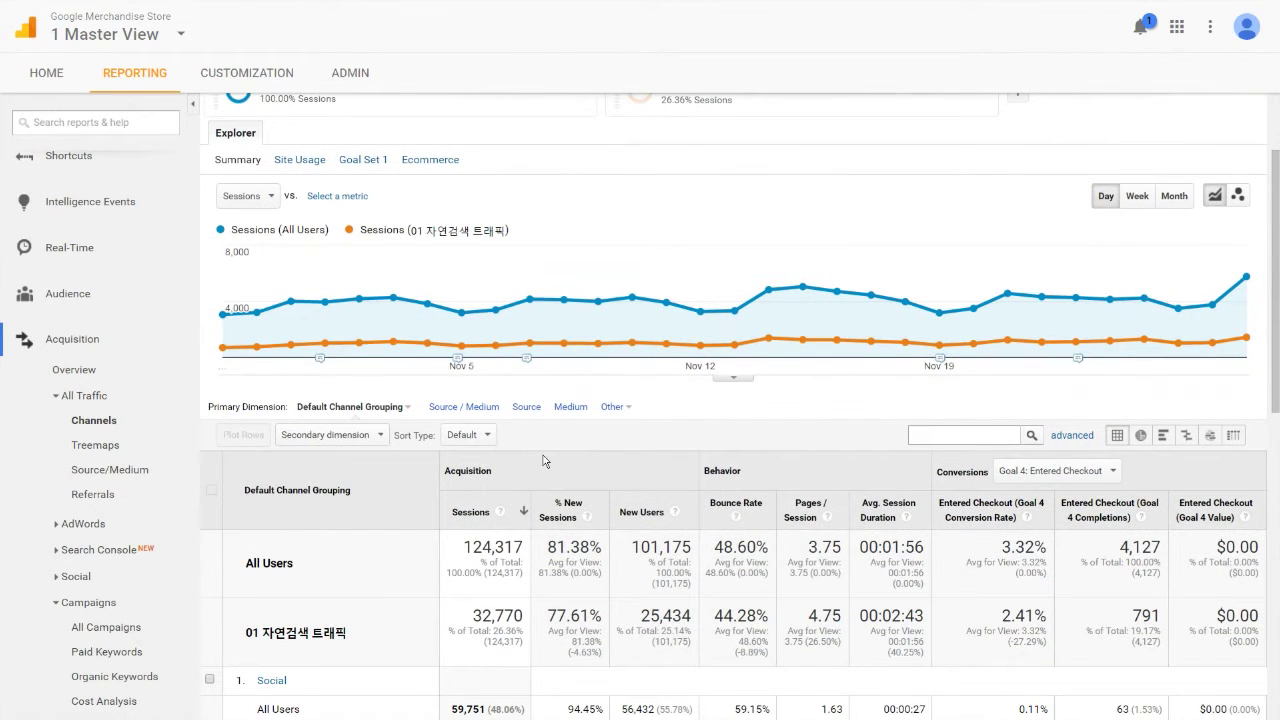
{"action": "scroll", "coordinate": [543, 460], "scroll_direction": "down", "scroll_amount": 3}
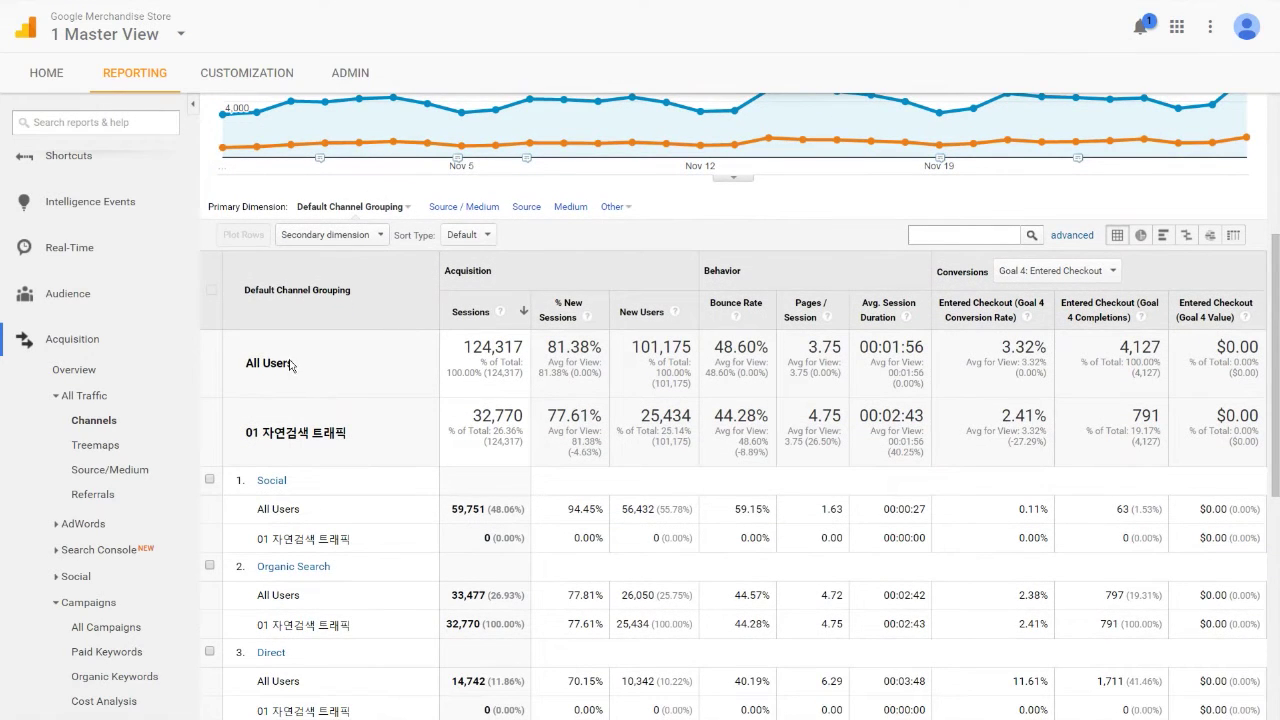
{"action": "left_click_drag", "start_coordinate": [463, 352], "coordinate": [533, 355]}
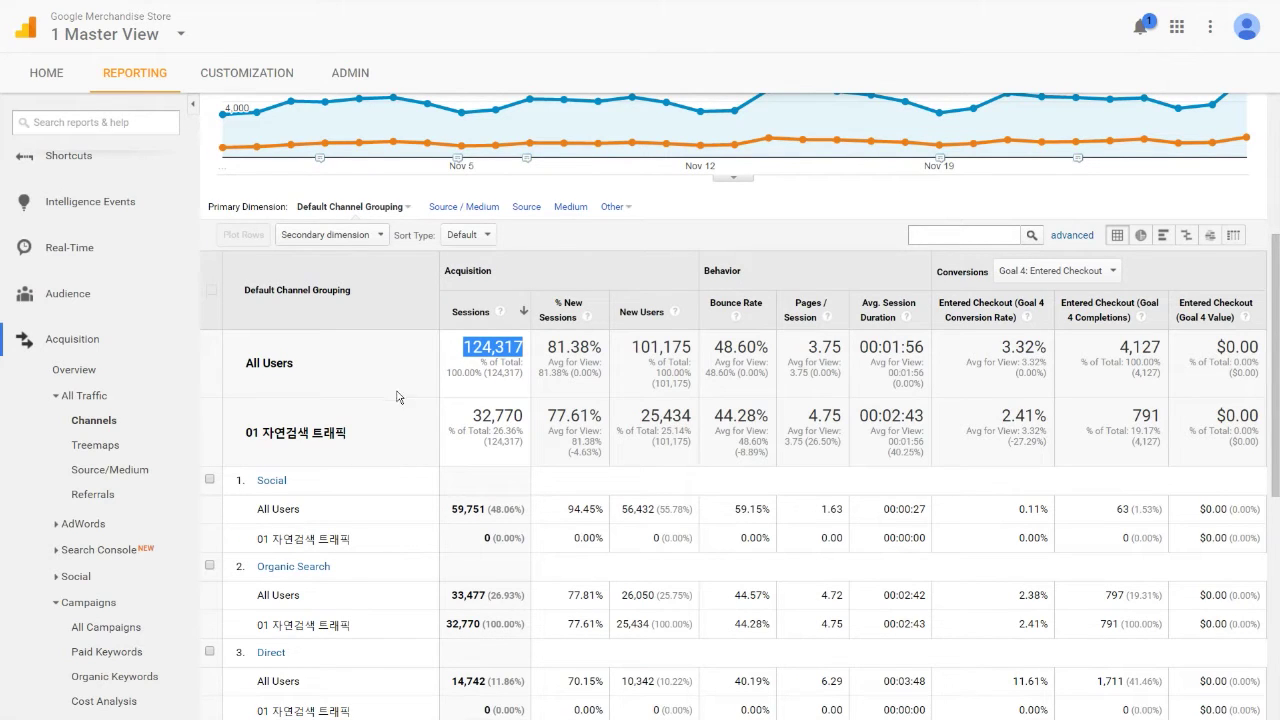
{"action": "left_click", "coordinate": [465, 427]}
{"action": "left_click_drag", "start_coordinate": [465, 427], "coordinate": [530, 420]}
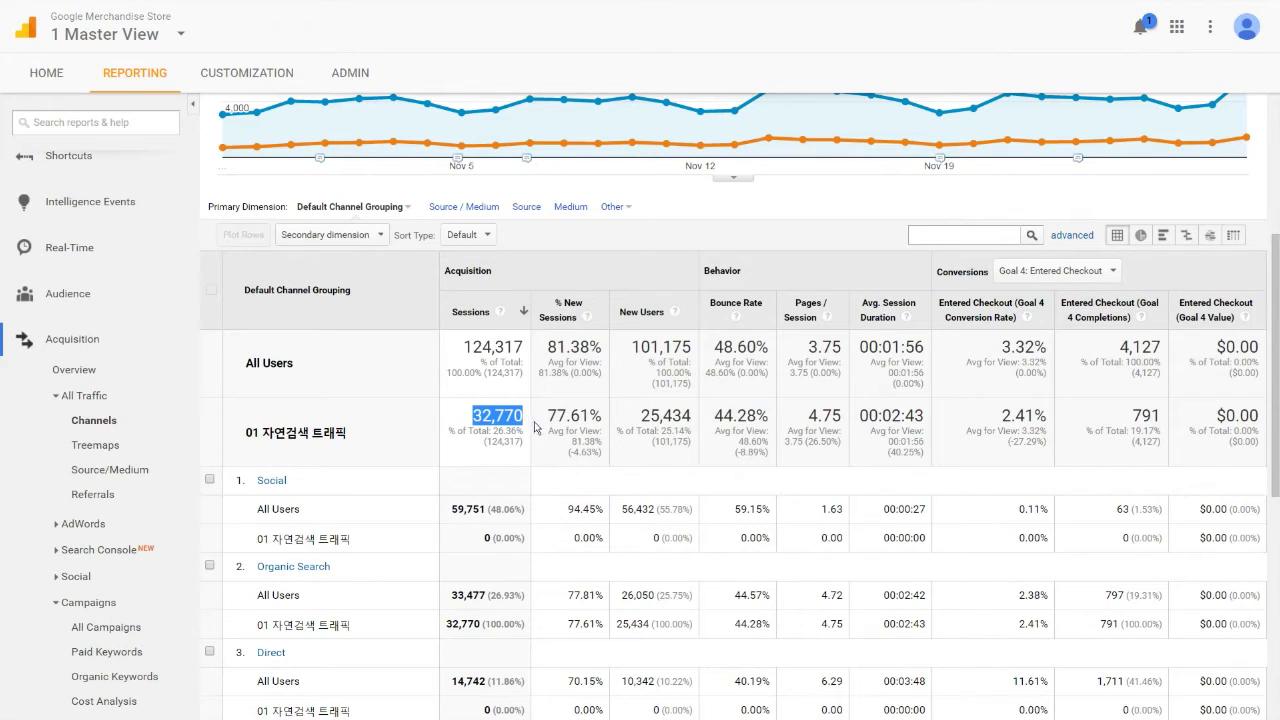
{"action": "left_click_drag", "start_coordinate": [999, 348], "coordinate": [1053, 351]}
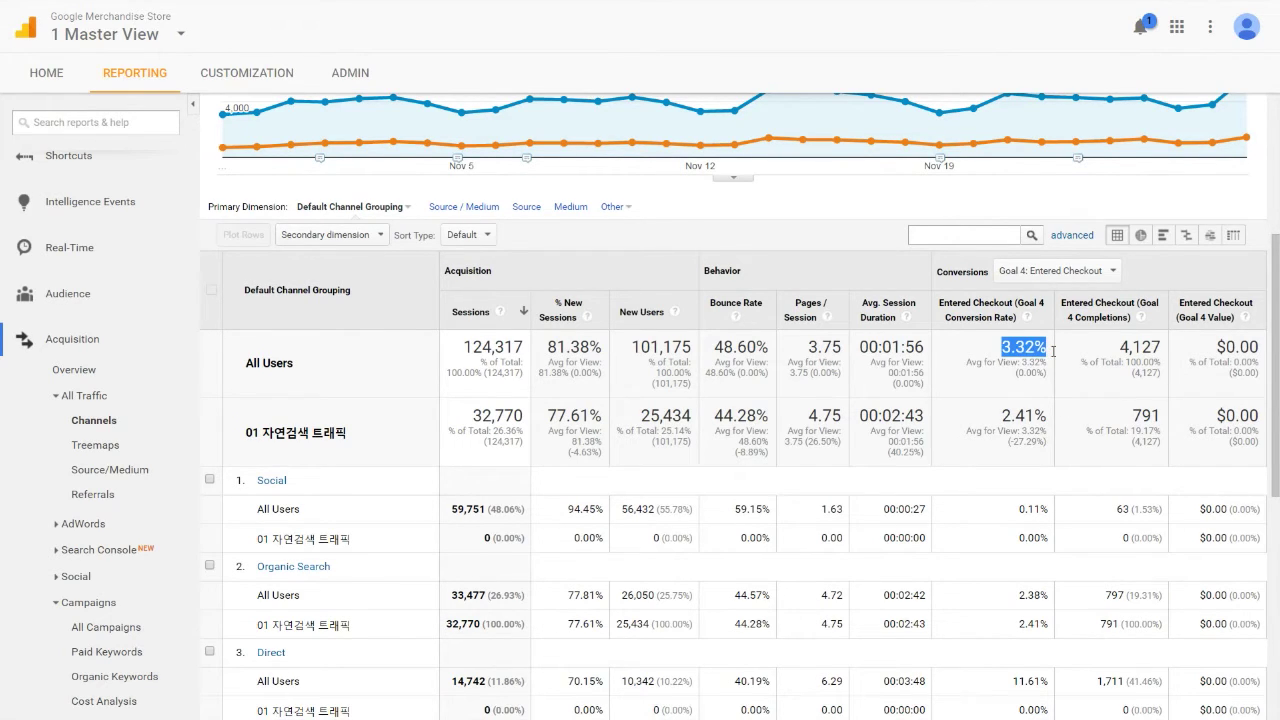
{"action": "left_click_drag", "start_coordinate": [997, 413], "coordinate": [1062, 442]}
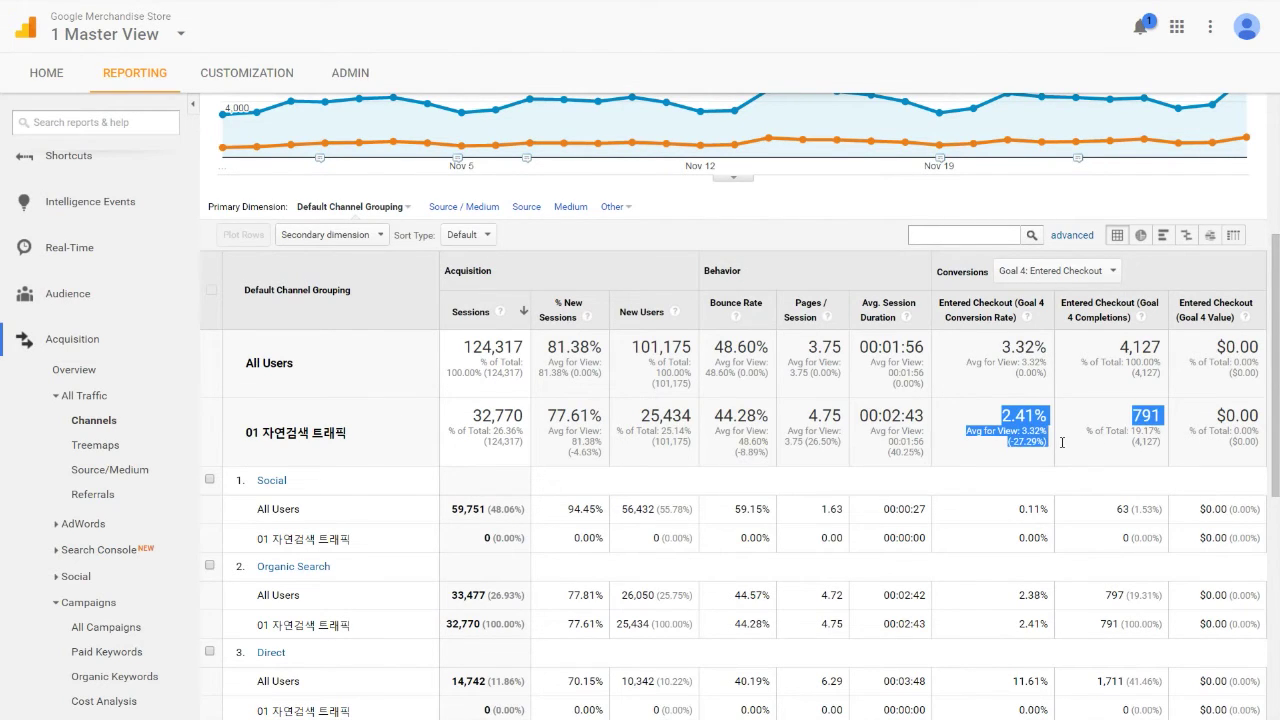
{"action": "left_click", "coordinate": [1036, 432]}
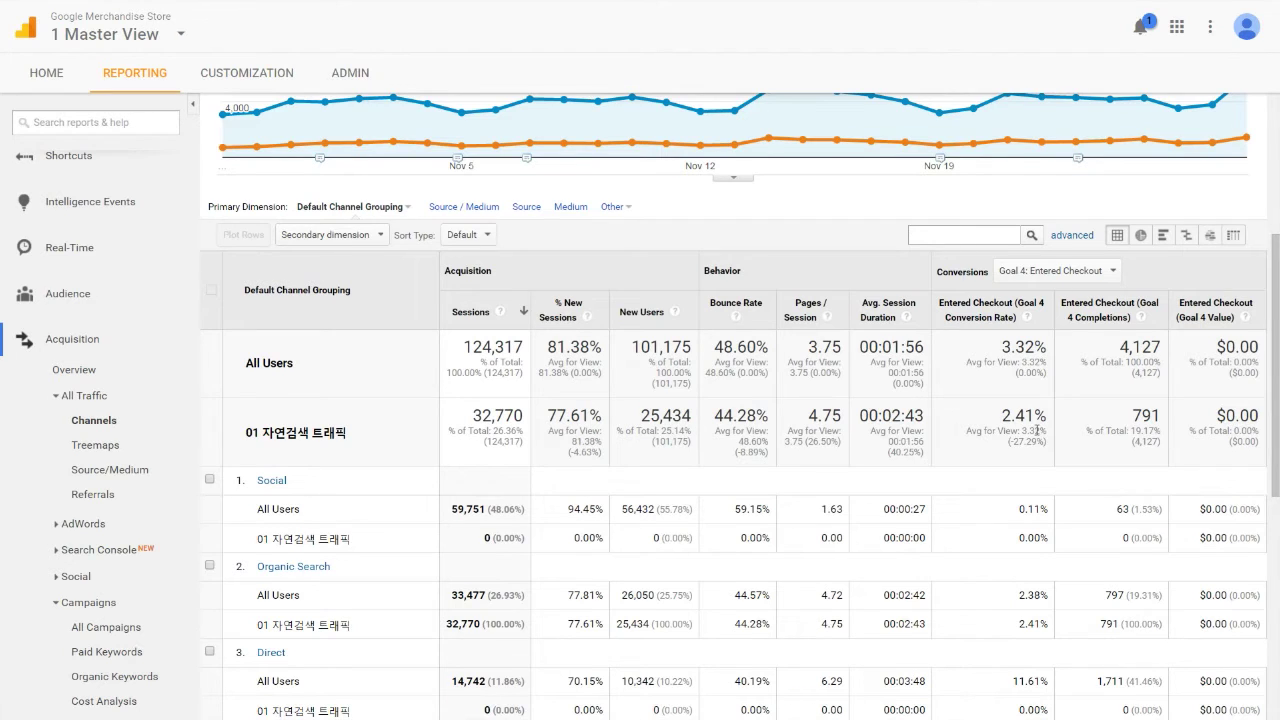
Remove the "01 자연검색 트래픽" segment from the Channels report
{"action": "scroll", "coordinate": [1037, 430], "scroll_direction": "up", "scroll_amount": 5}
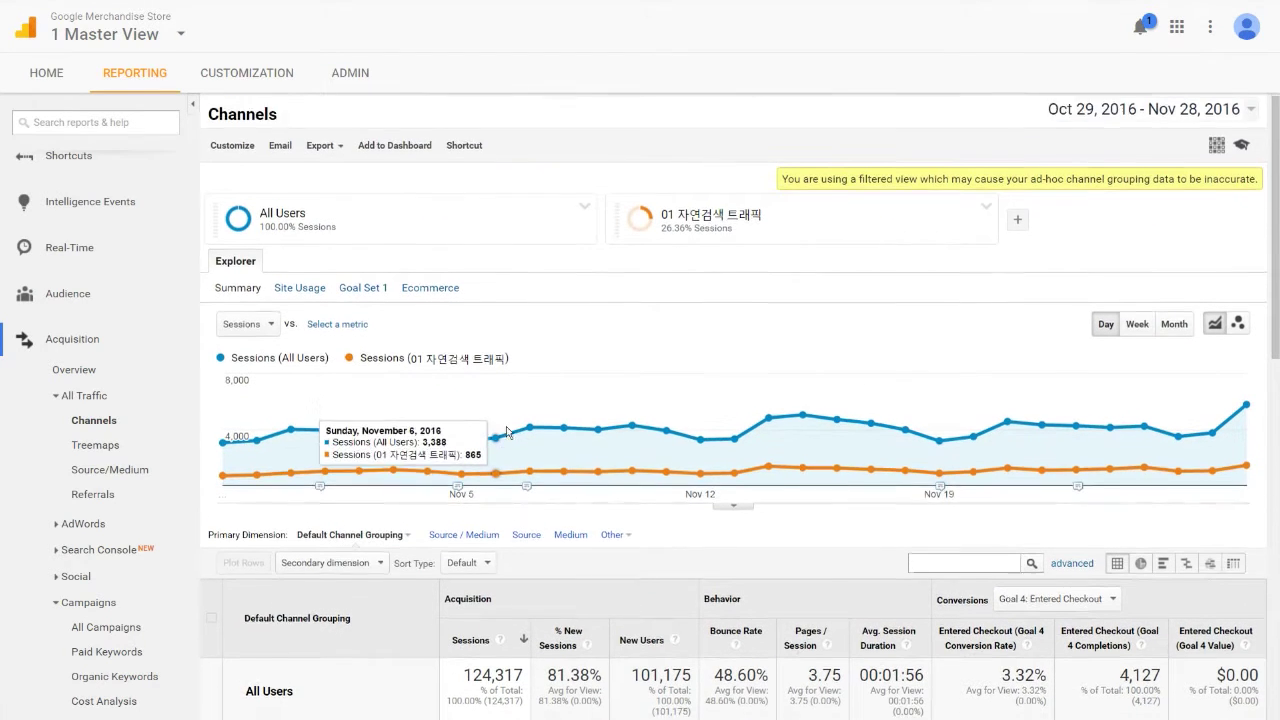
{"action": "scroll", "coordinate": [506, 432], "scroll_direction": "down", "scroll_amount": 1}
{"action": "scroll", "coordinate": [466, 570], "scroll_direction": "up", "scroll_amount": 1}
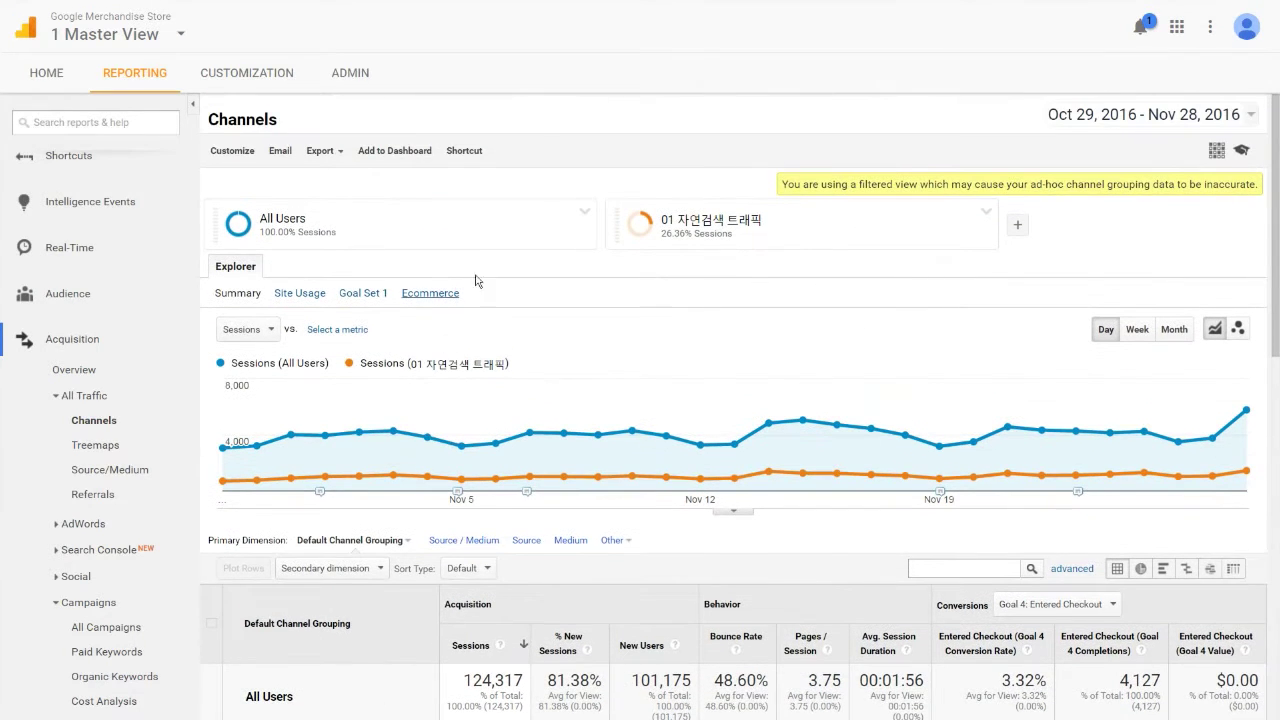
{"action": "mouse_move", "coordinate": [791, 226]}
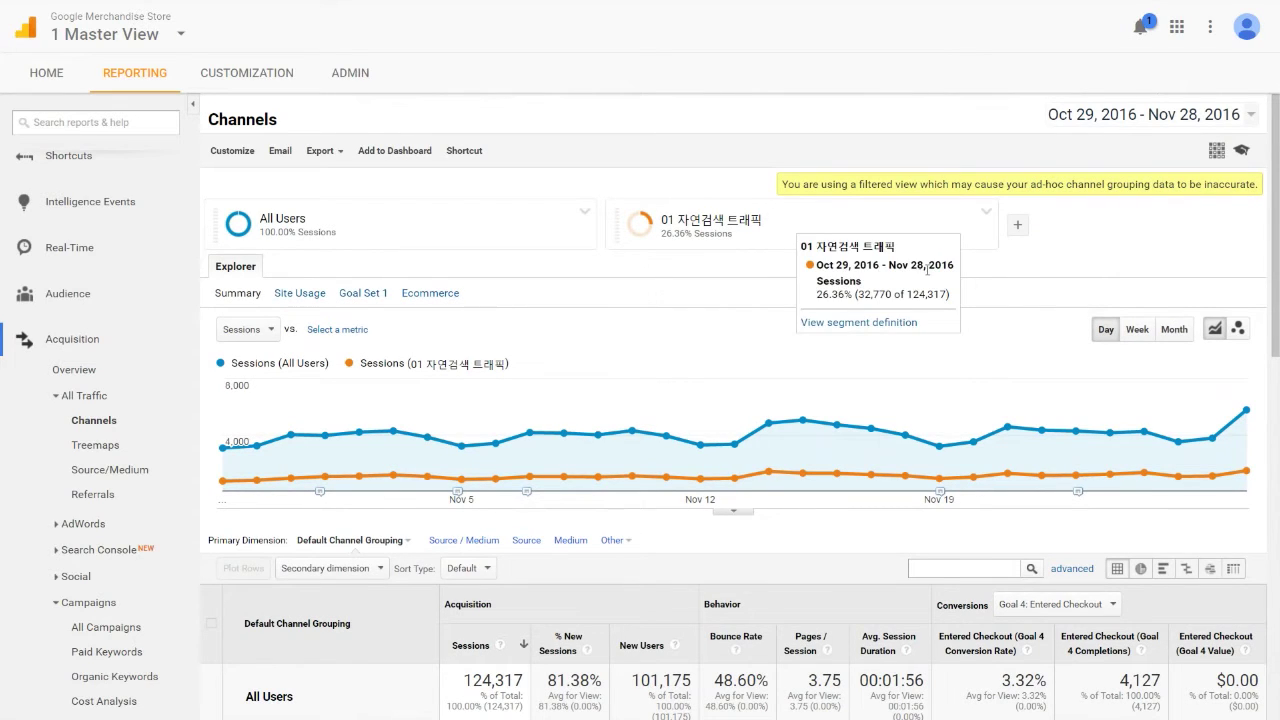
{"action": "left_click", "coordinate": [987, 212]}
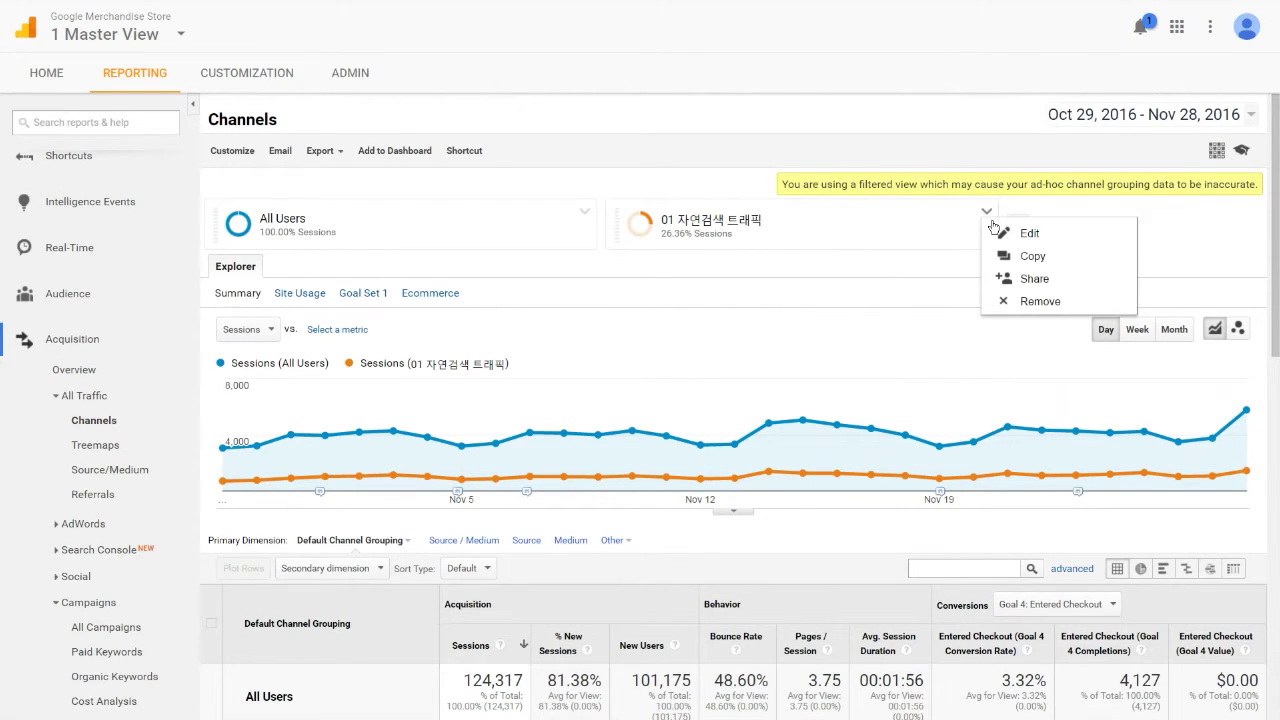
{"action": "left_click", "coordinate": [1030, 301]}
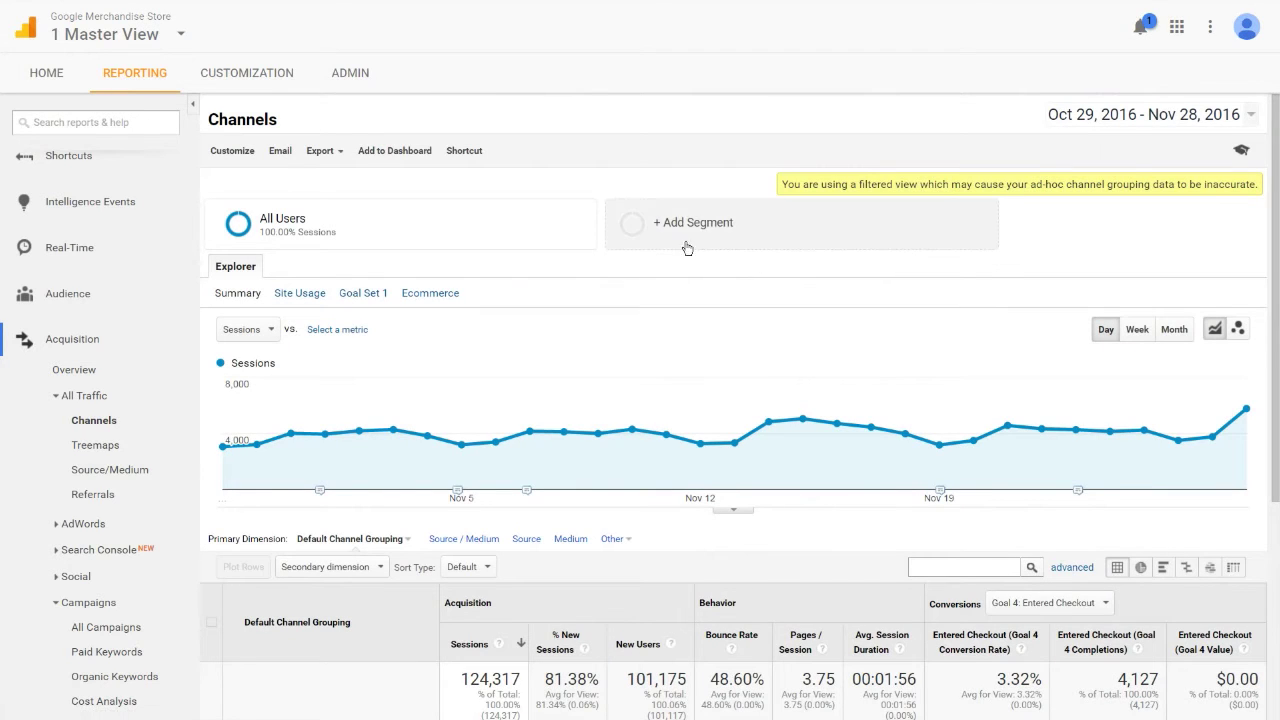
{"action": "scroll", "coordinate": [727, 345], "scroll_direction": "down", "scroll_amount": 5}
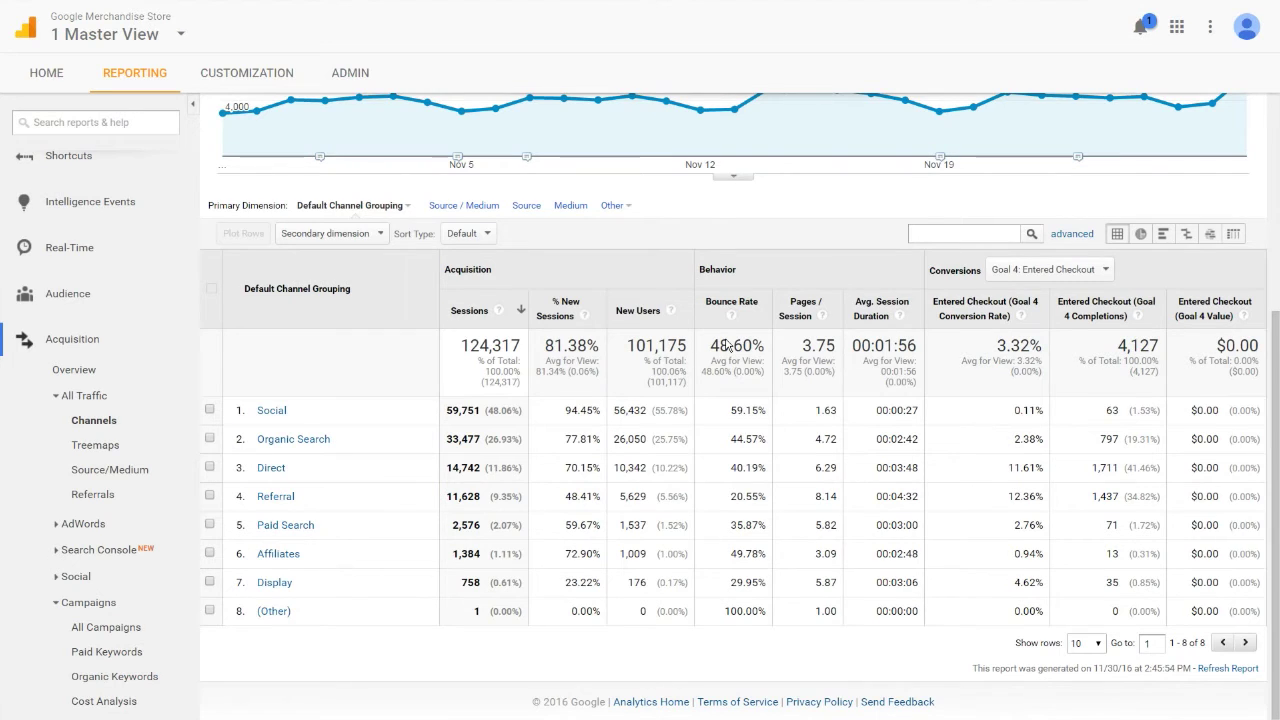
{"action": "scroll", "coordinate": [727, 345], "scroll_direction": "up", "scroll_amount": 5}
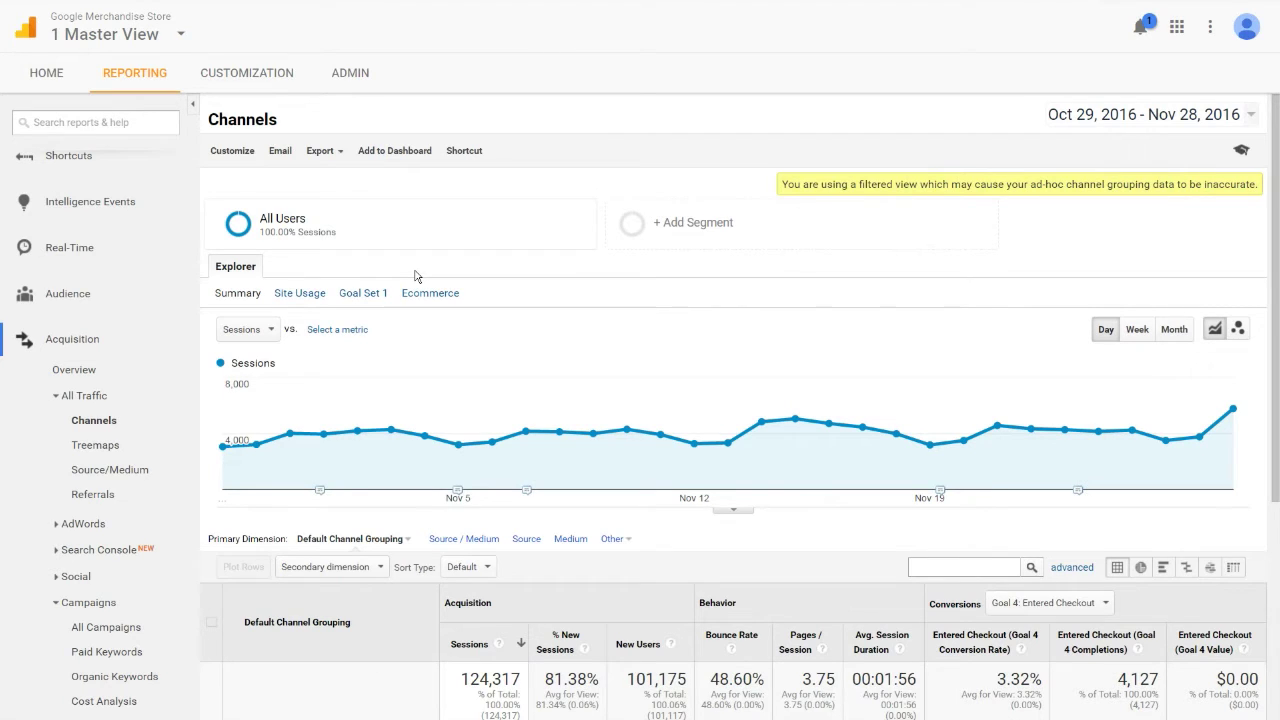
{"action": "scroll", "coordinate": [486, 538], "scroll_direction": "down", "scroll_amount": 2}
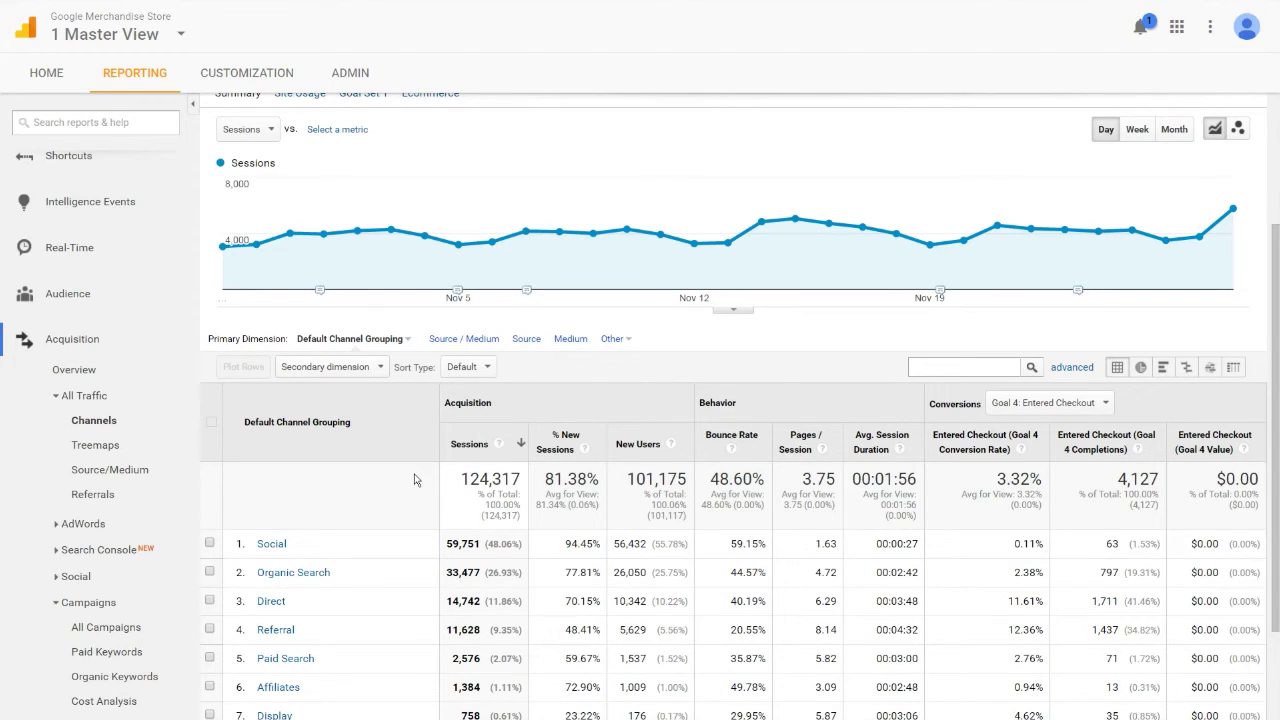
{"action": "scroll", "coordinate": [416, 483], "scroll_direction": "up", "scroll_amount": 1}
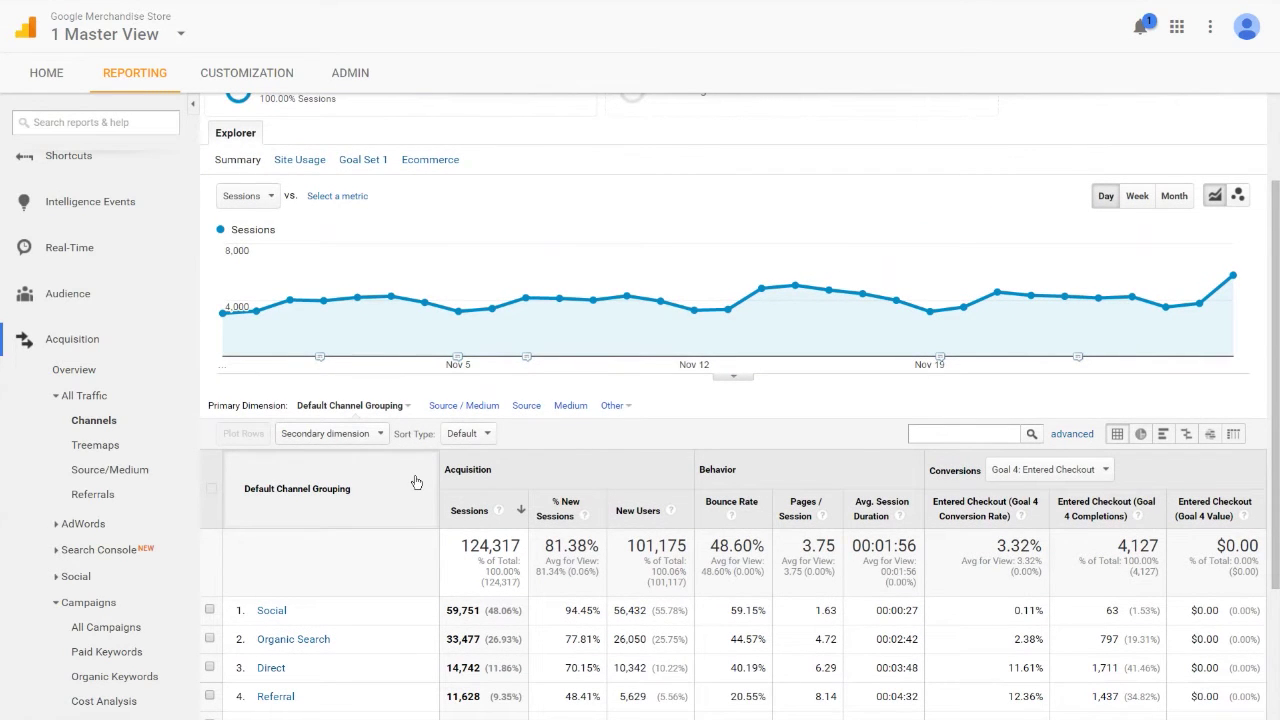
{"action": "scroll", "coordinate": [416, 483], "scroll_direction": "up", "scroll_amount": 2}
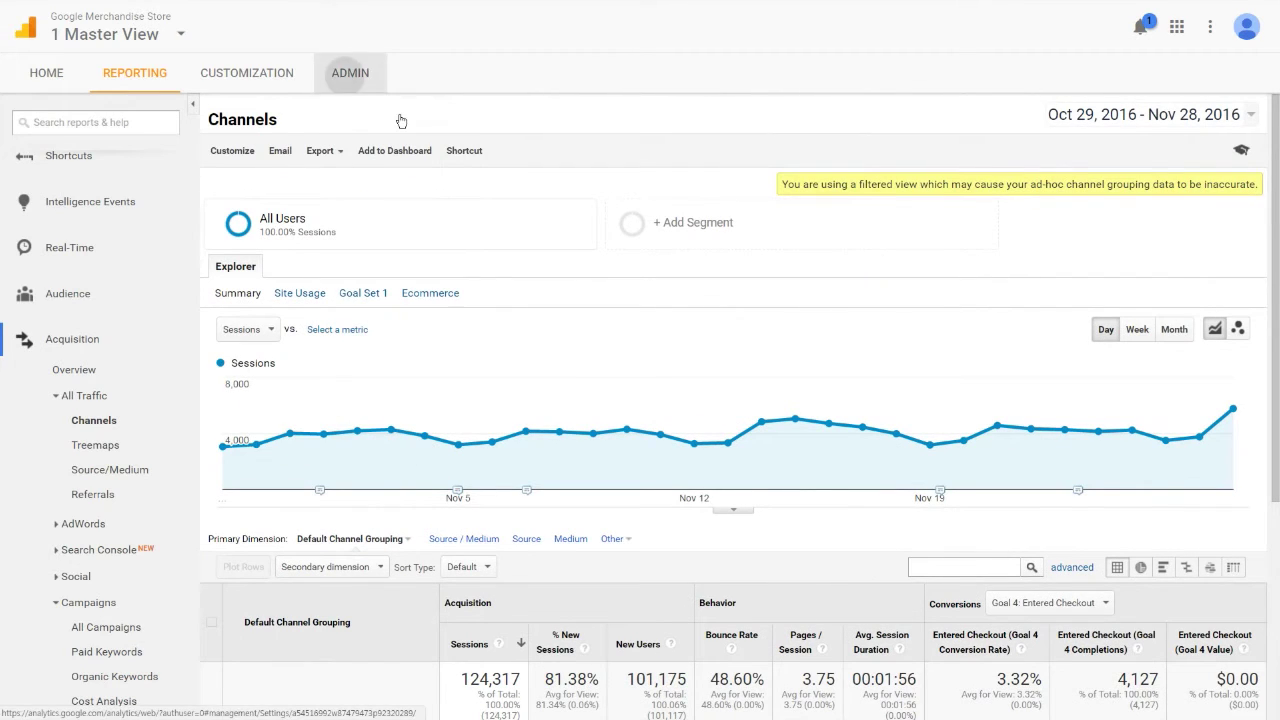
Open the Segments list among the personal tools and assets of 1 Master View in the administration settings
{"action": "left_click", "coordinate": [352, 80]}
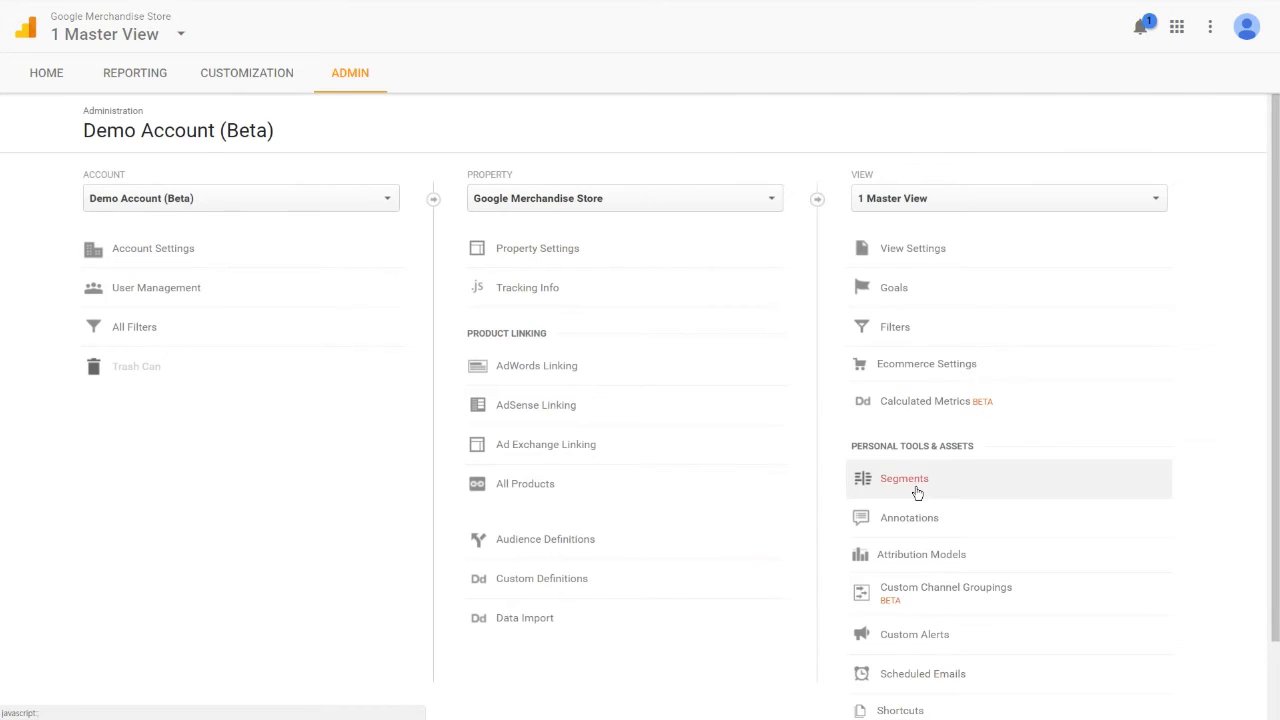
{"action": "left_click_drag", "start_coordinate": [851, 446], "coordinate": [997, 451]}
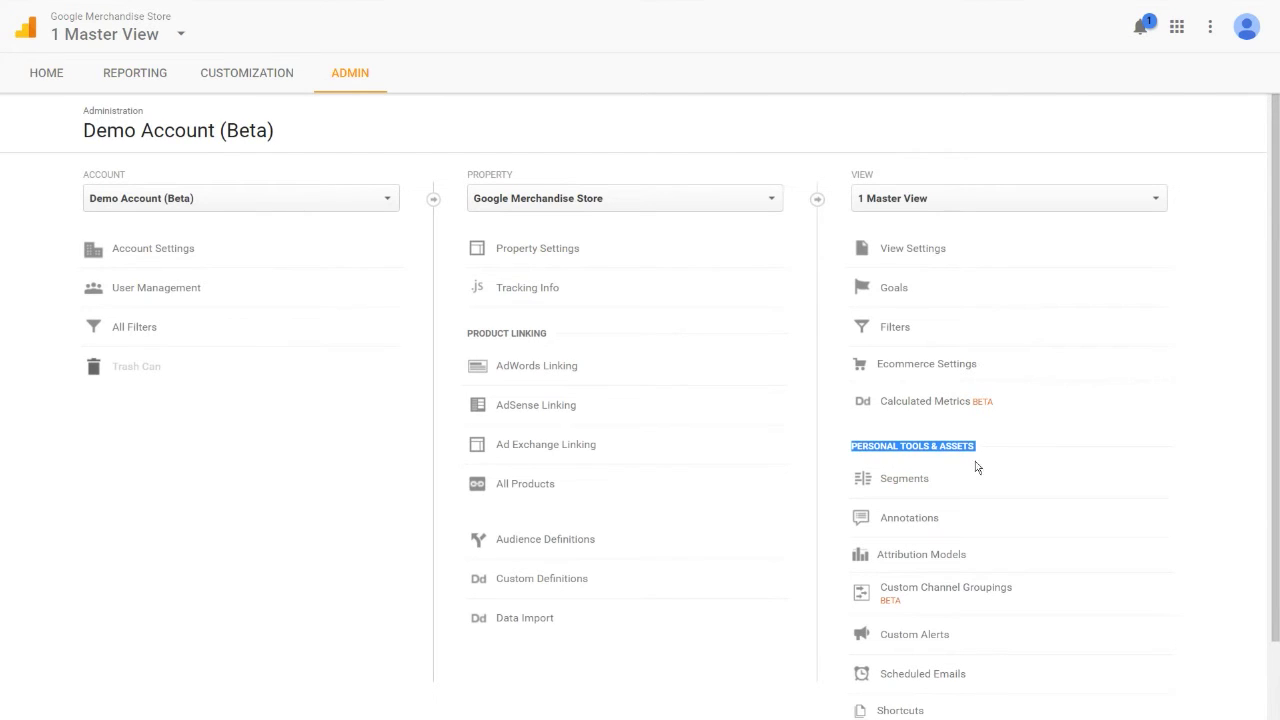
{"action": "left_click", "coordinate": [917, 484]}
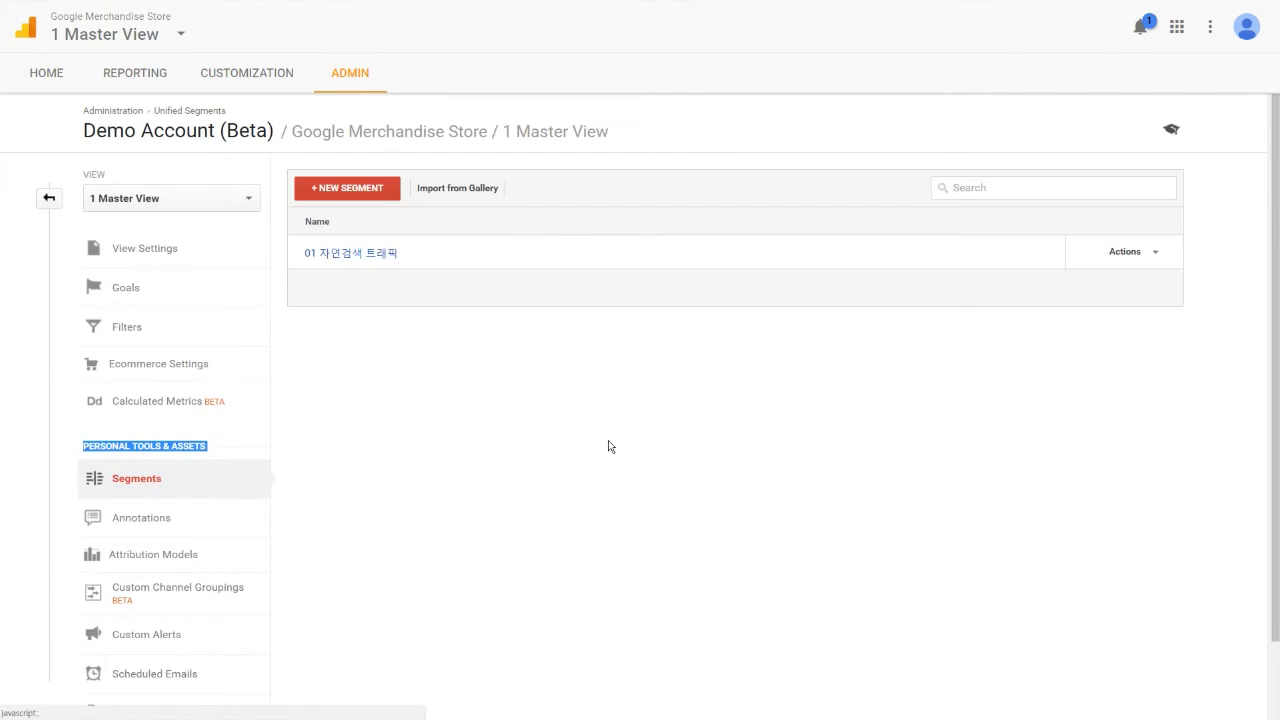
Start a new segment and name it "02 모바일 트래픽"
{"action": "left_click", "coordinate": [355, 189]}
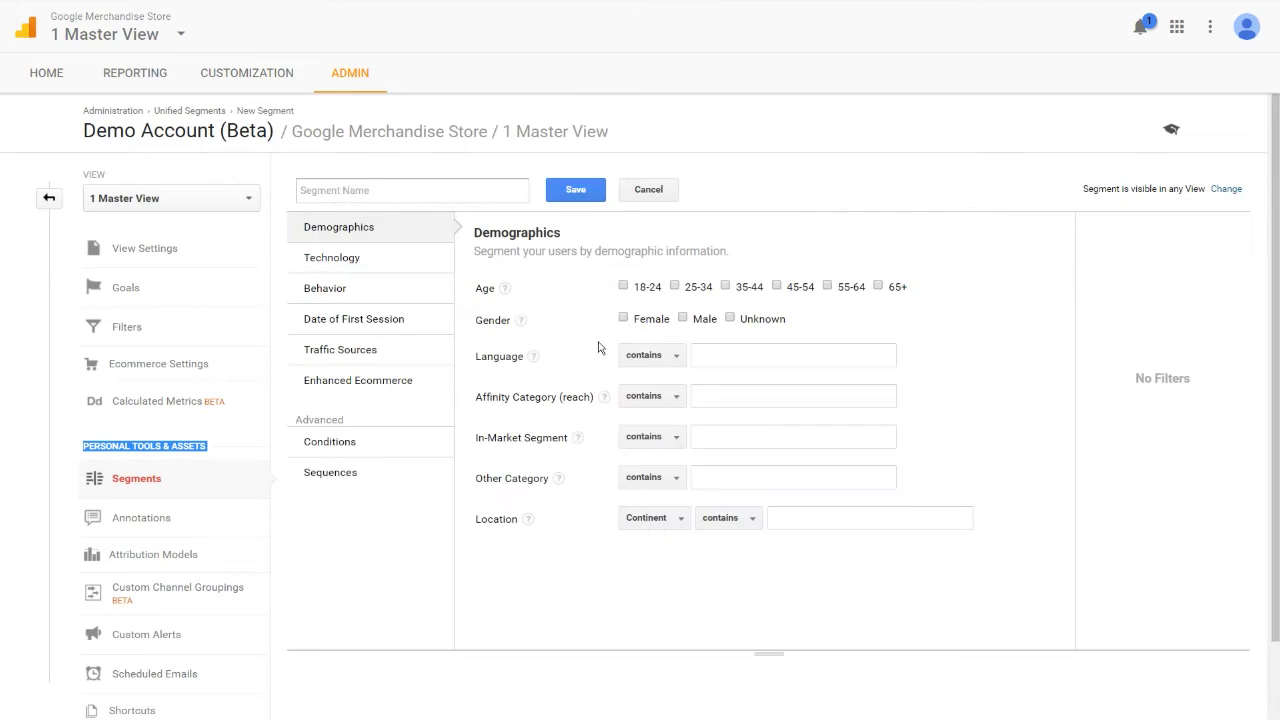
{"action": "left_click", "coordinate": [417, 193]}
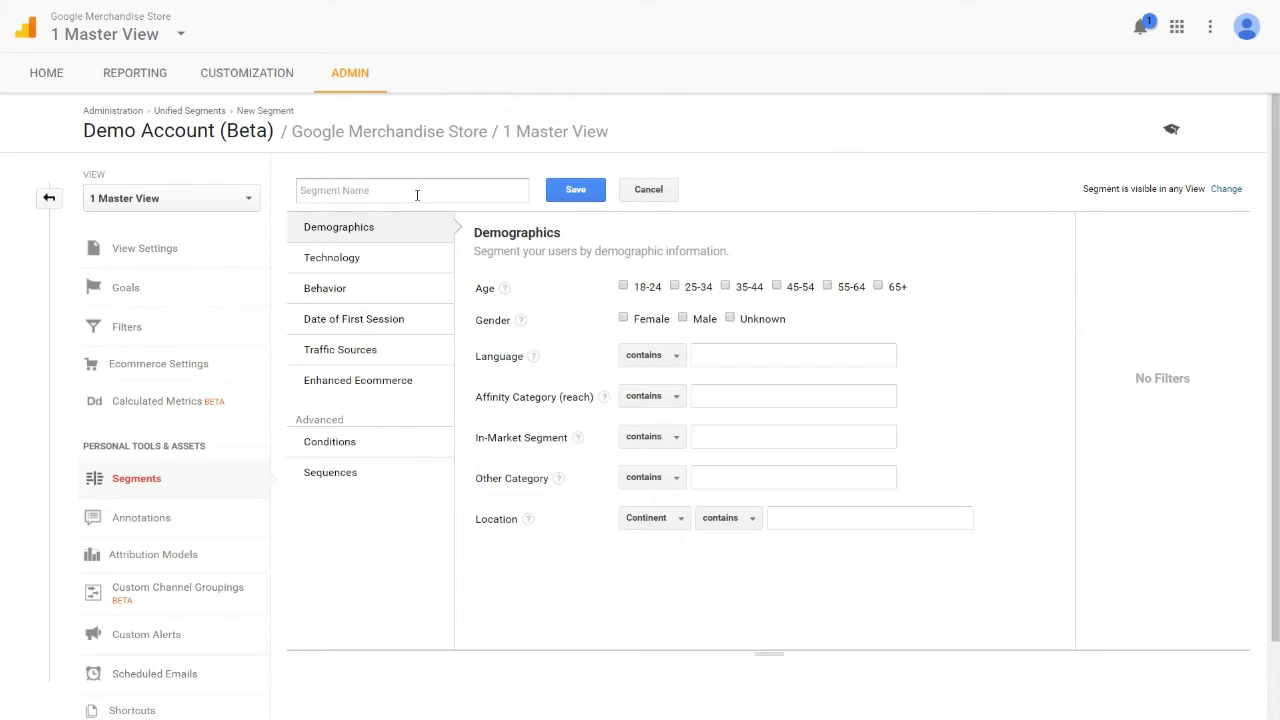
{"action": "type", "text": "02 모바일 트랲픽"}
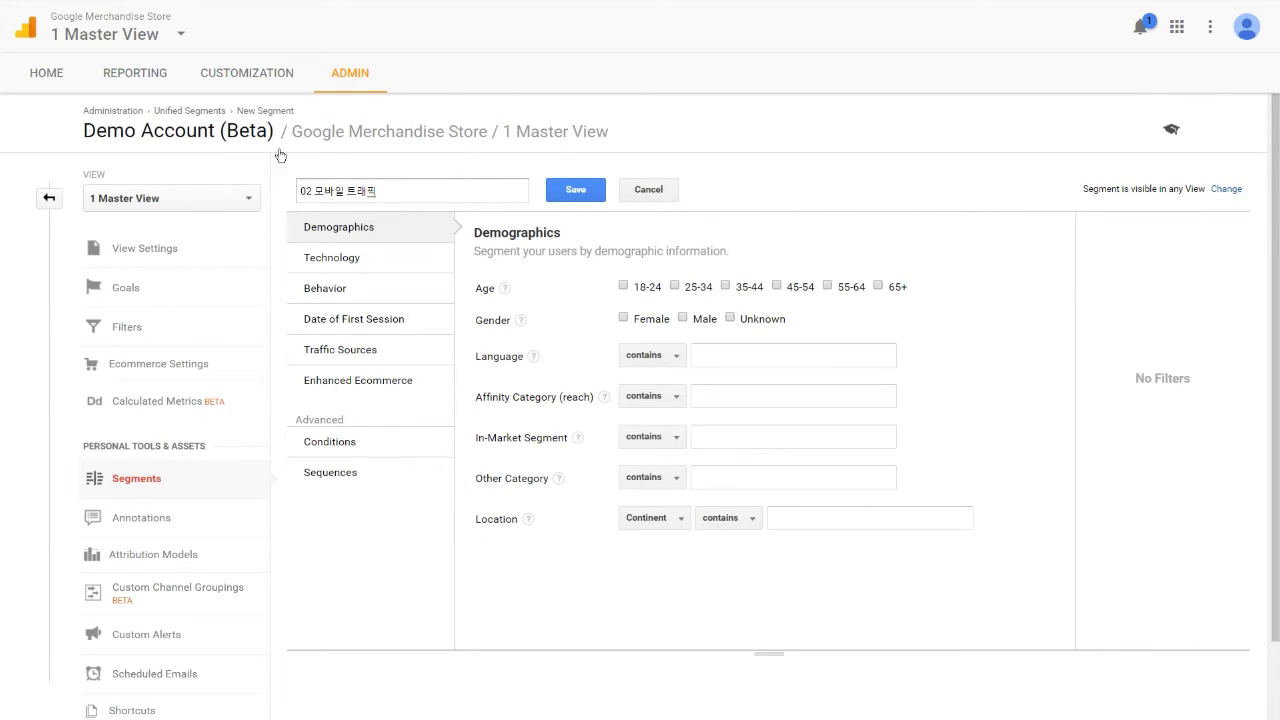
Open the segment's advanced conditions and set the session filter's dimension to Mobile (Including Tablet)
{"action": "left_click", "coordinate": [346, 452]}
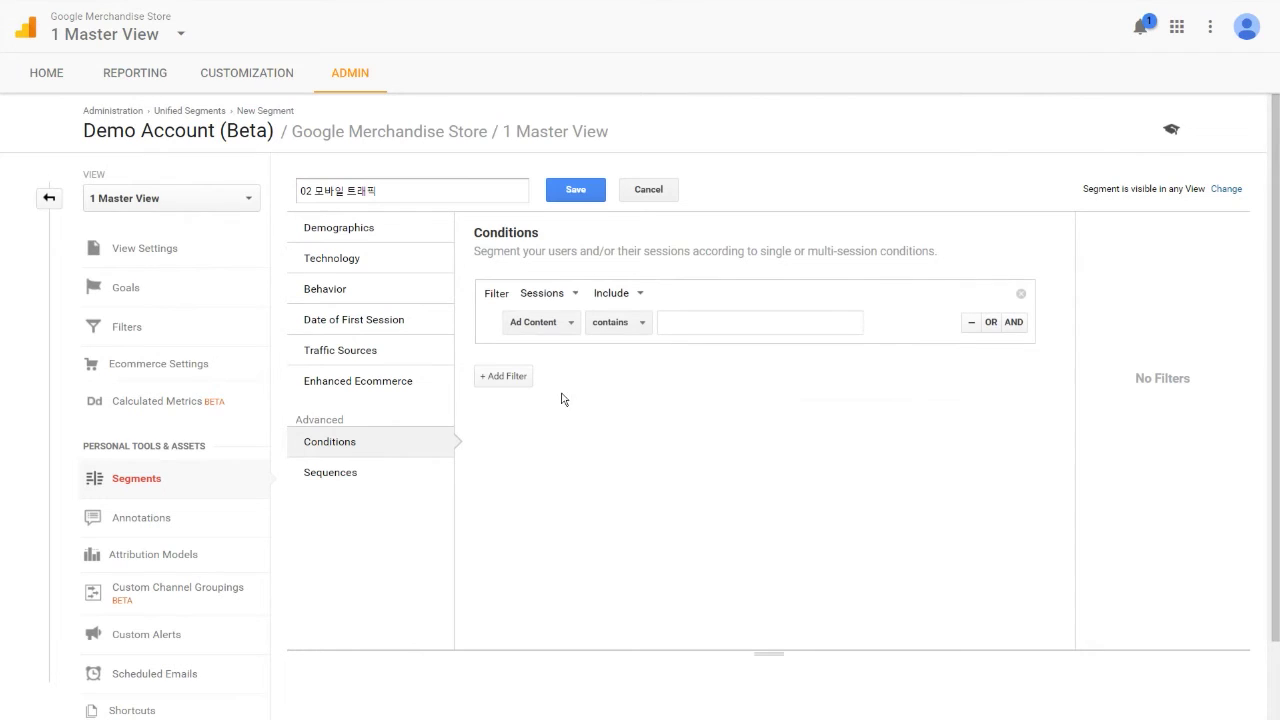
{"action": "left_click", "coordinate": [562, 330]}
{"action": "scroll", "coordinate": [586, 371], "scroll_direction": "down", "scroll_amount": 5}
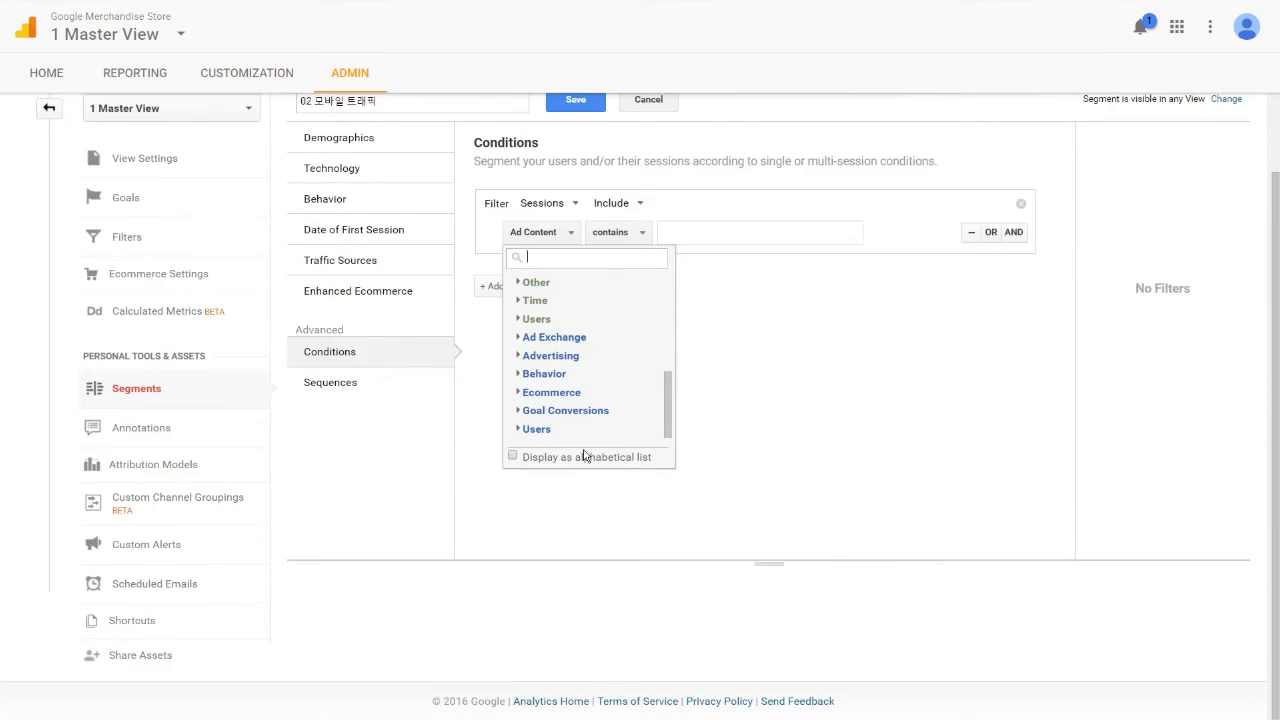
{"action": "scroll", "coordinate": [586, 450], "scroll_direction": "up", "scroll_amount": 5}
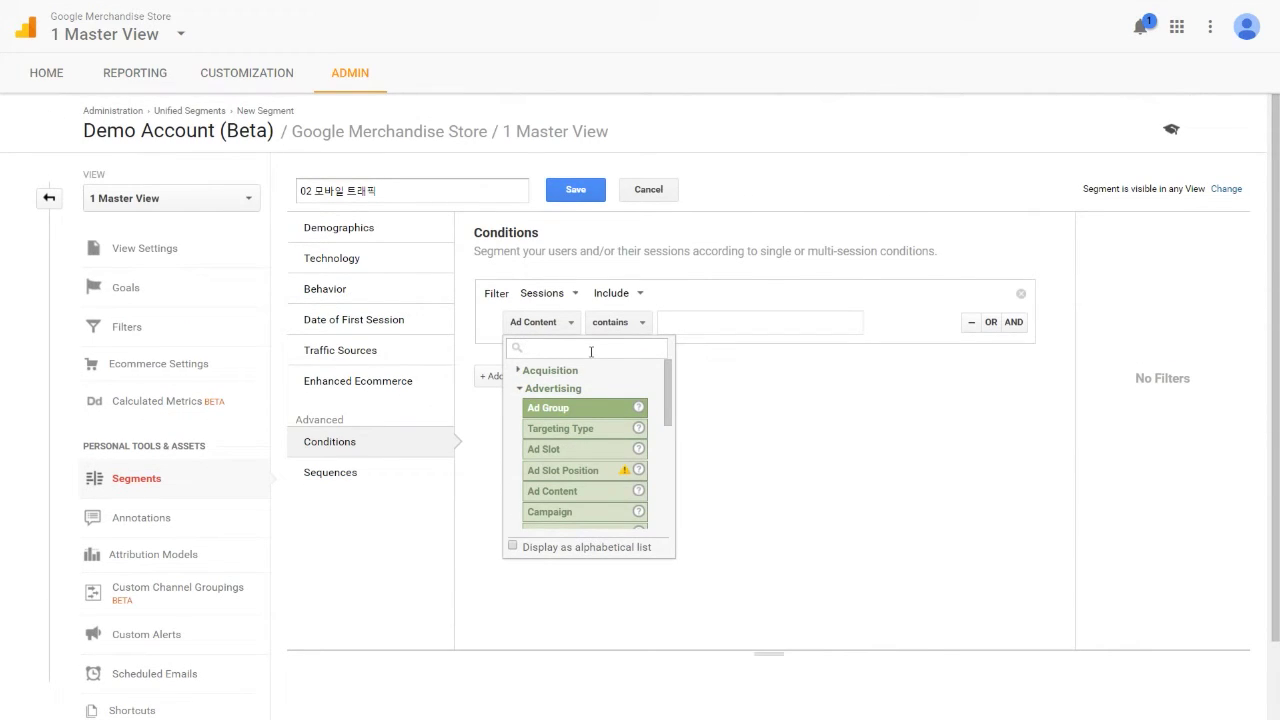
{"action": "type", "text": "mobile"}
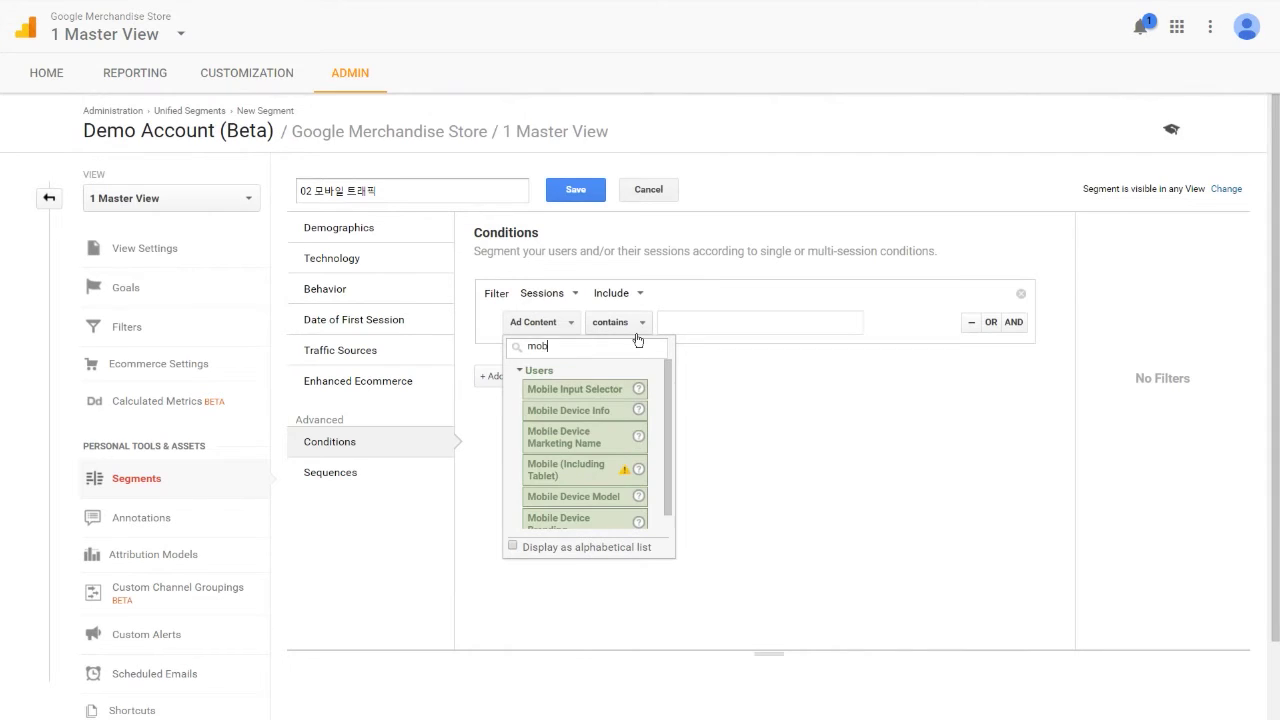
{"action": "left_click", "coordinate": [585, 483]}
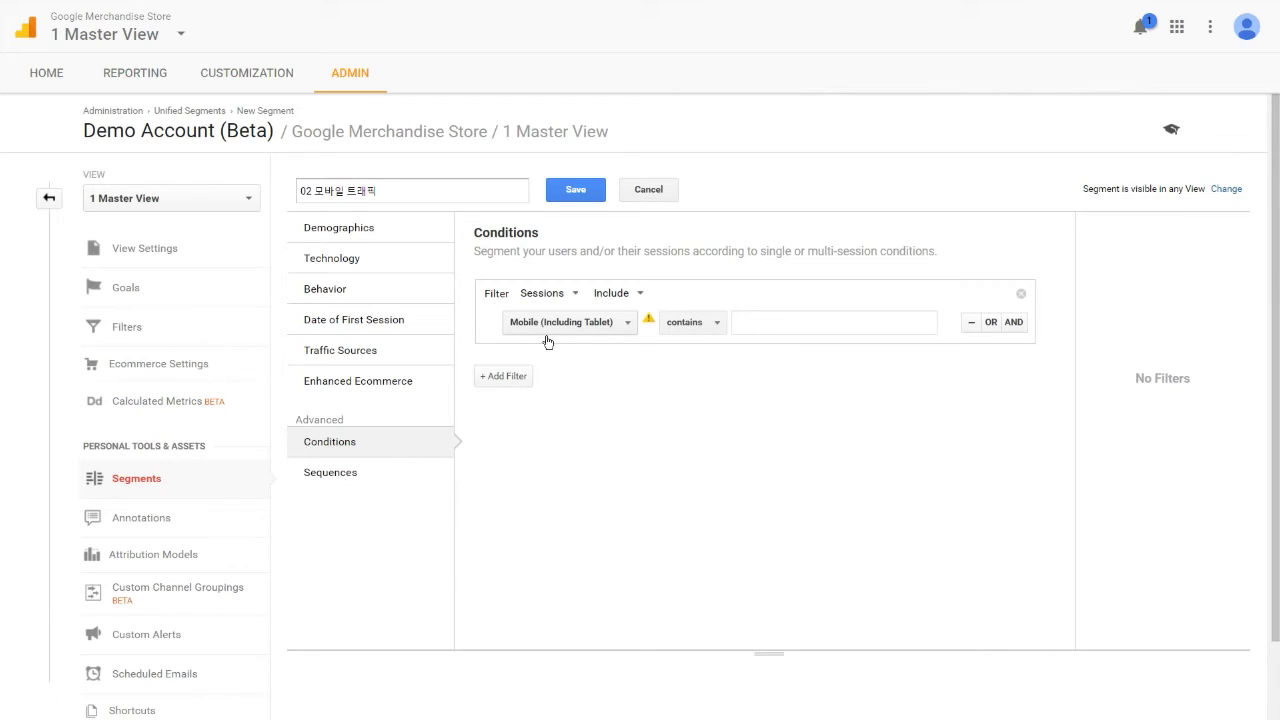
Set the Mobile (Including Tablet) condition to contain "Yes" and save the "02 모바일 트래픽" segment
{"action": "left_click", "coordinate": [787, 325]}
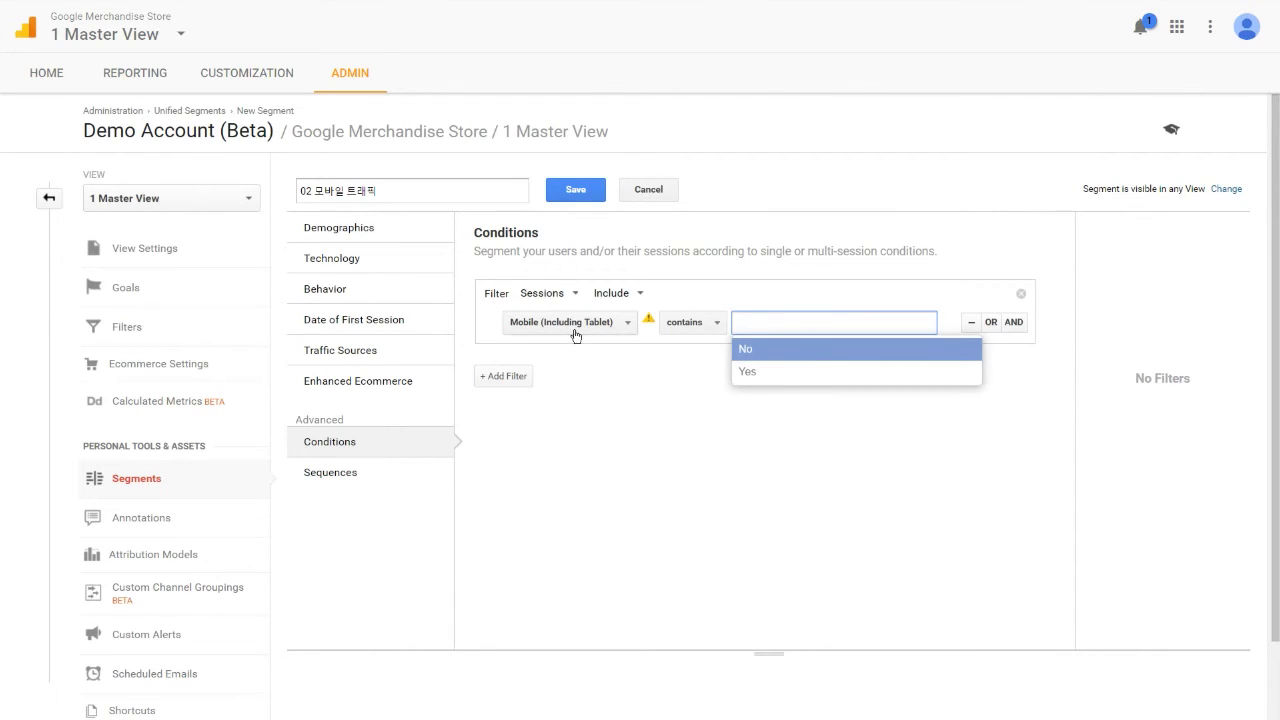
{"action": "left_click", "coordinate": [762, 380]}
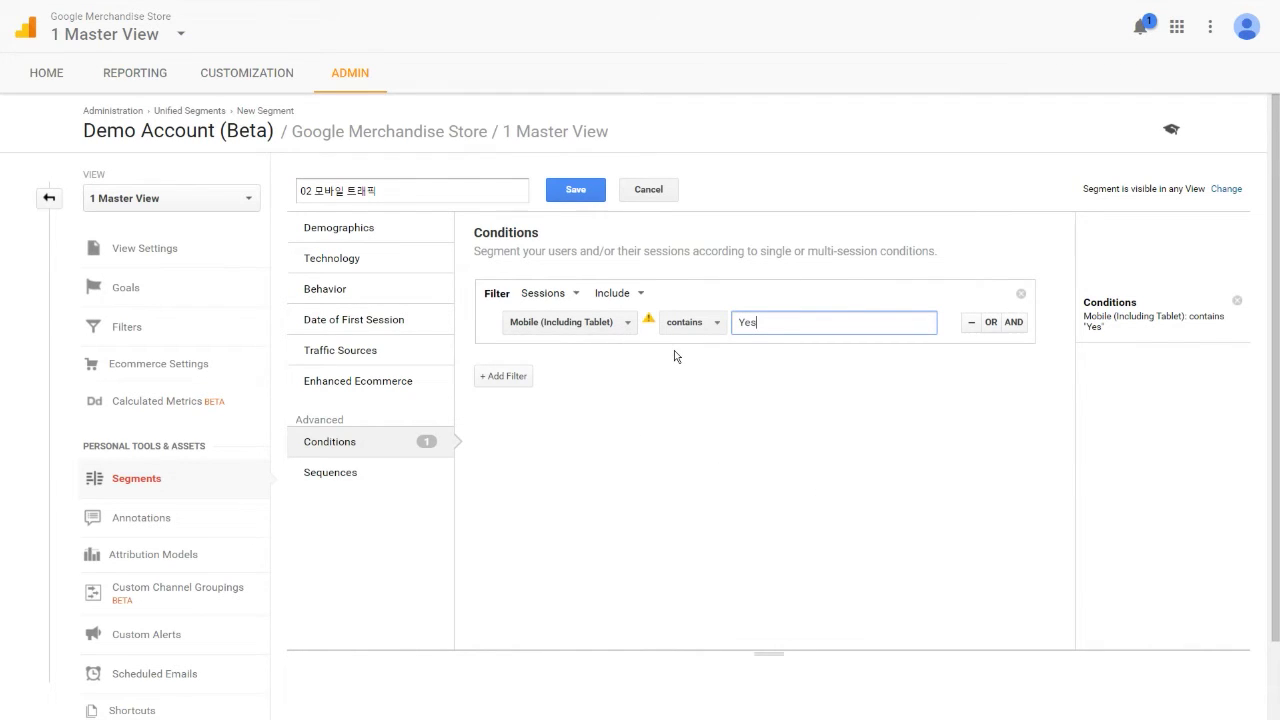
{"action": "left_click", "coordinate": [577, 193]}
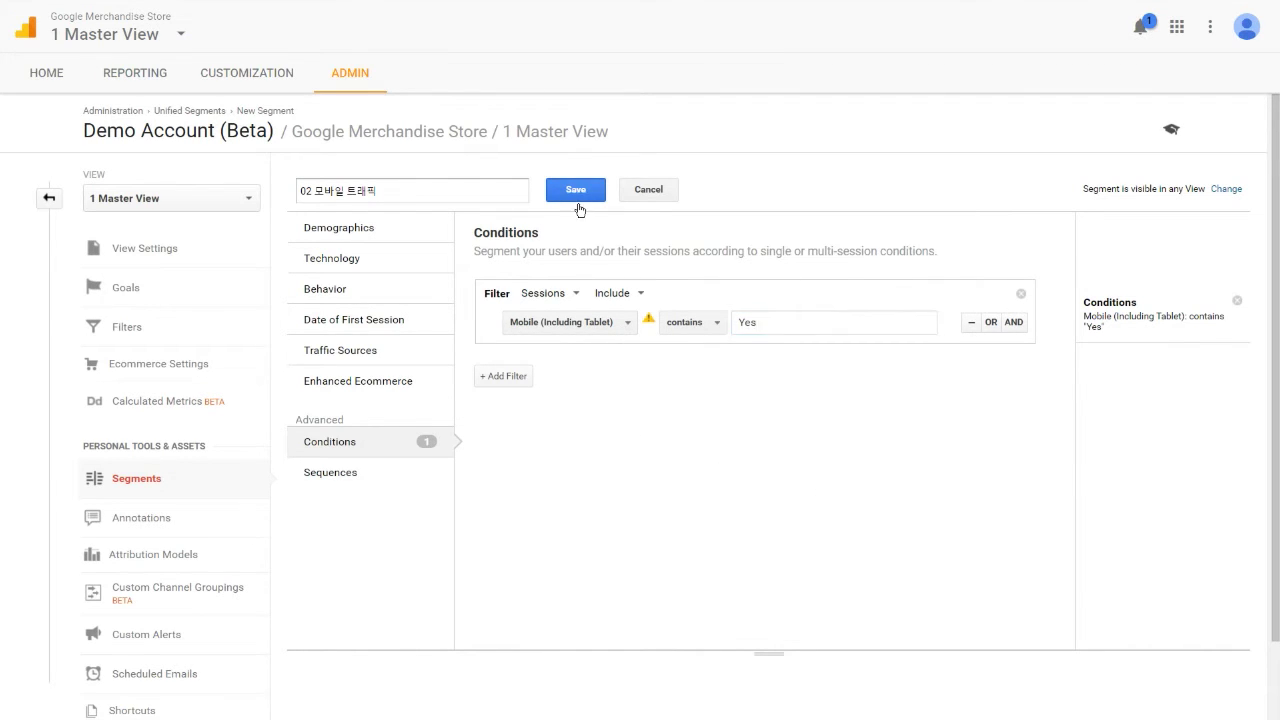
{"action": "left_click", "coordinate": [440, 401]}
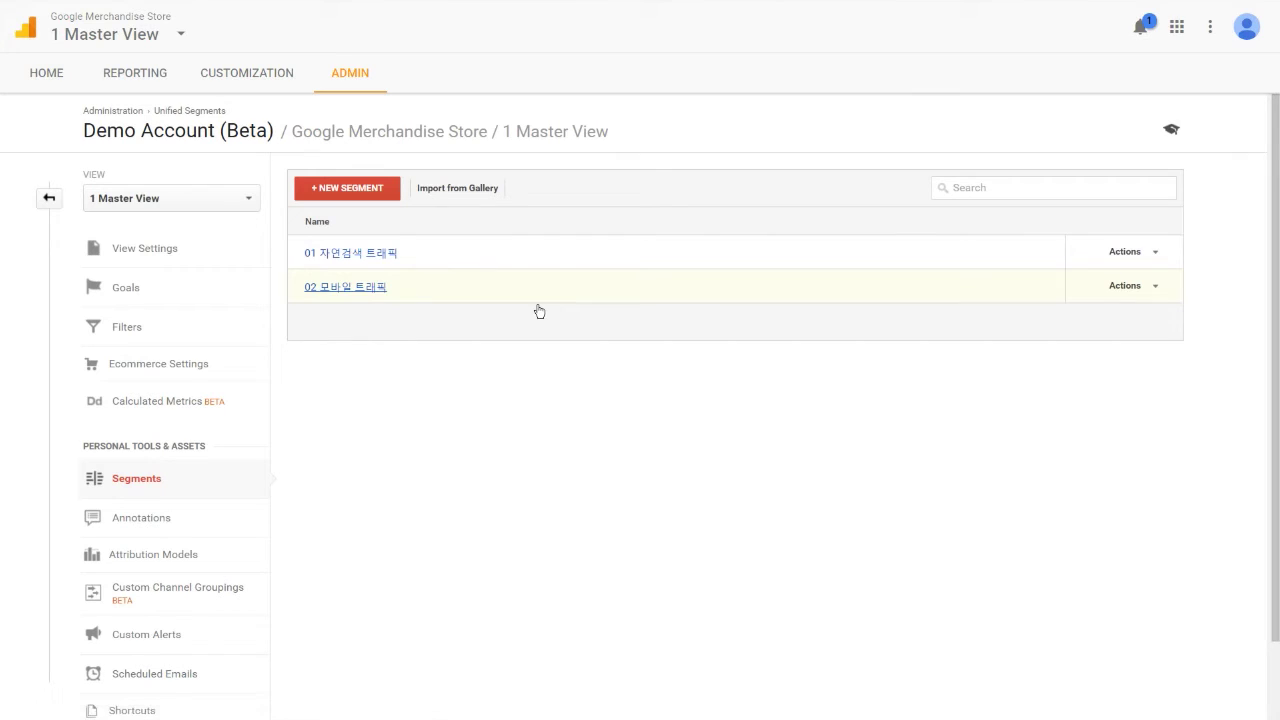
Start another new segment and name it "03 PC 트래픽"
{"action": "left_click", "coordinate": [343, 188]}
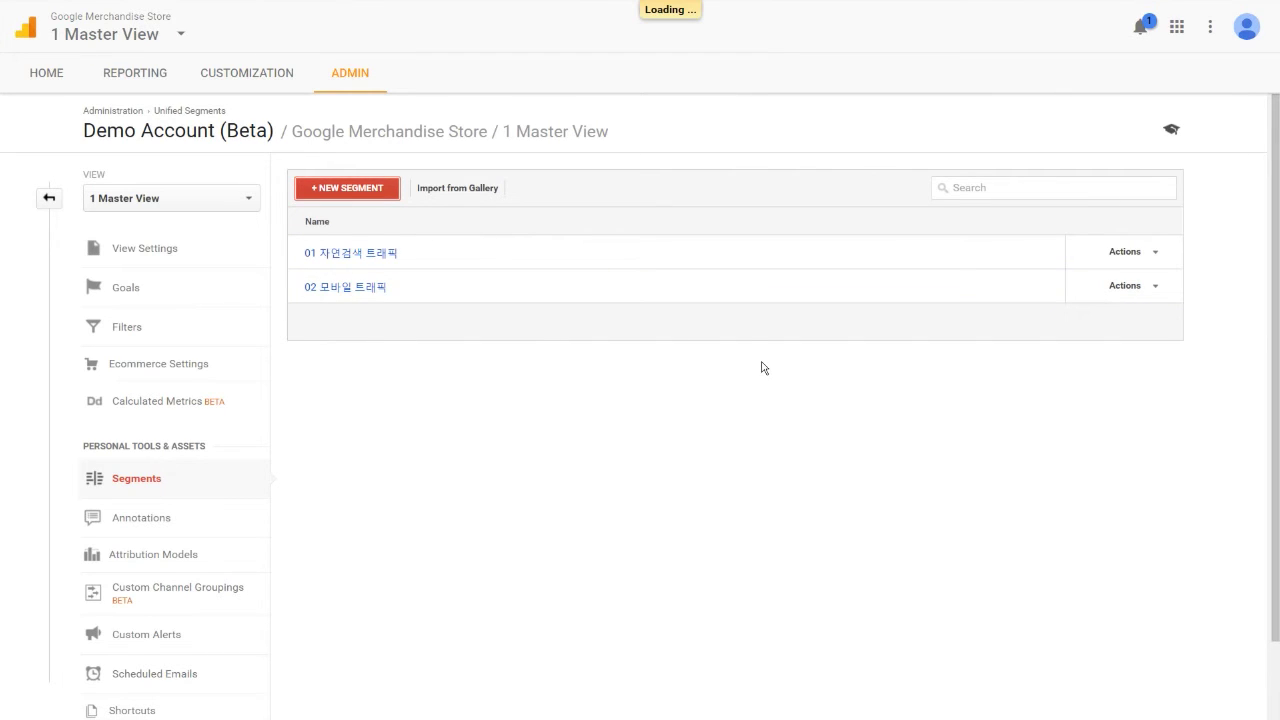
{"action": "type", "text": "03"}
{"action": "type", "text": " H"}
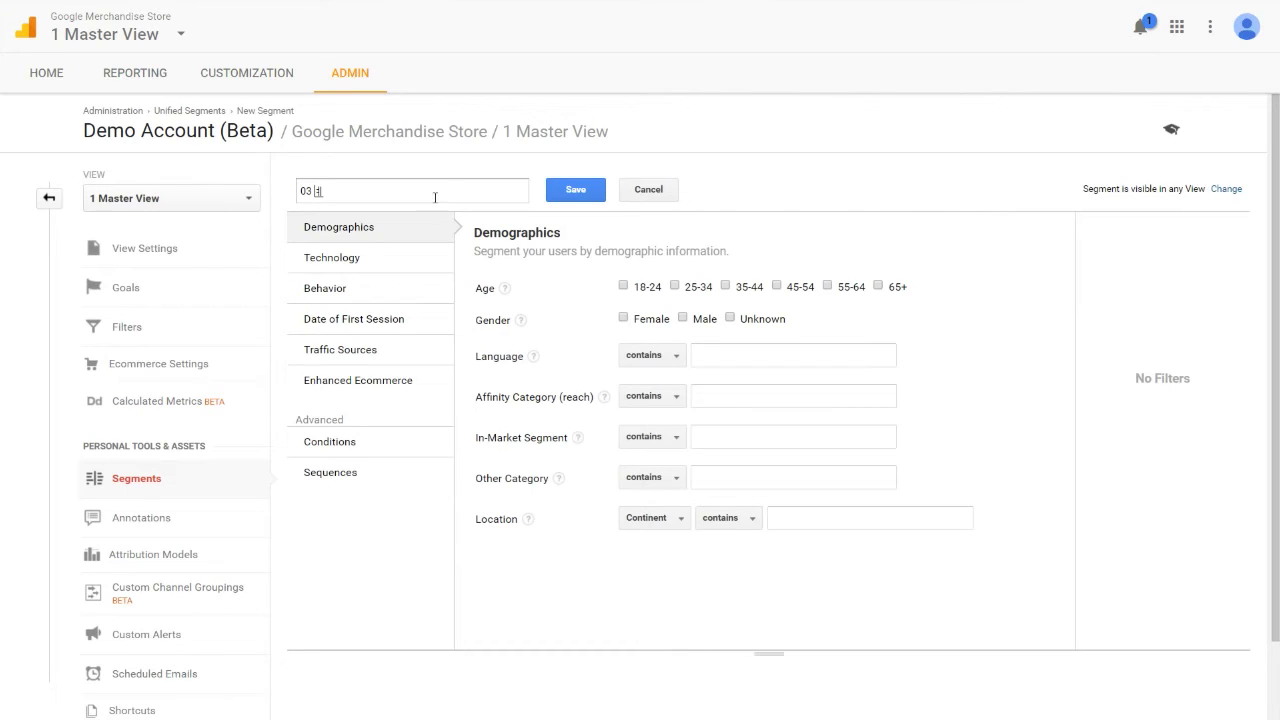
{"action": "key", "text": "BackSpace"}
{"action": "type", "text": "PC"}
{"action": "type", "text": " 트래피"}
Open the PC segment's advanced conditions and set the session filter's dimension to Mobile (Including Tablet)
{"action": "left_click_drag", "start_coordinate": [296, 422], "coordinate": [363, 426]}
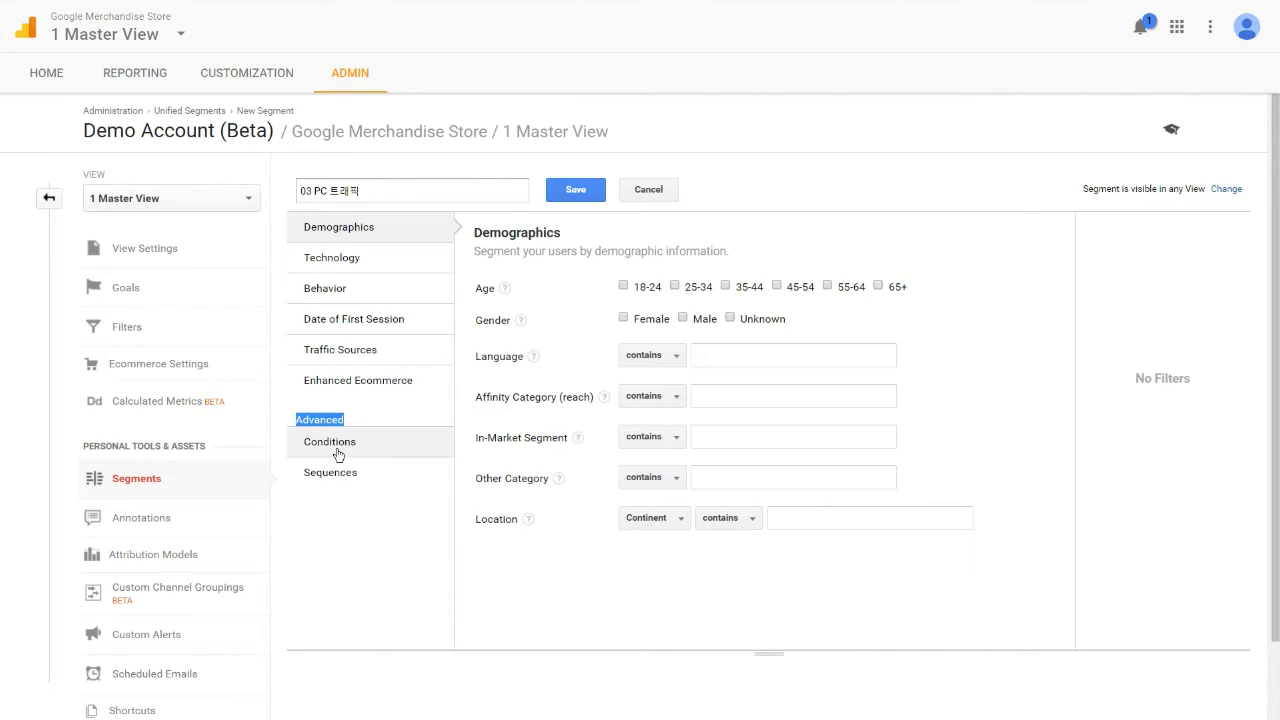
{"action": "left_click", "coordinate": [337, 452]}
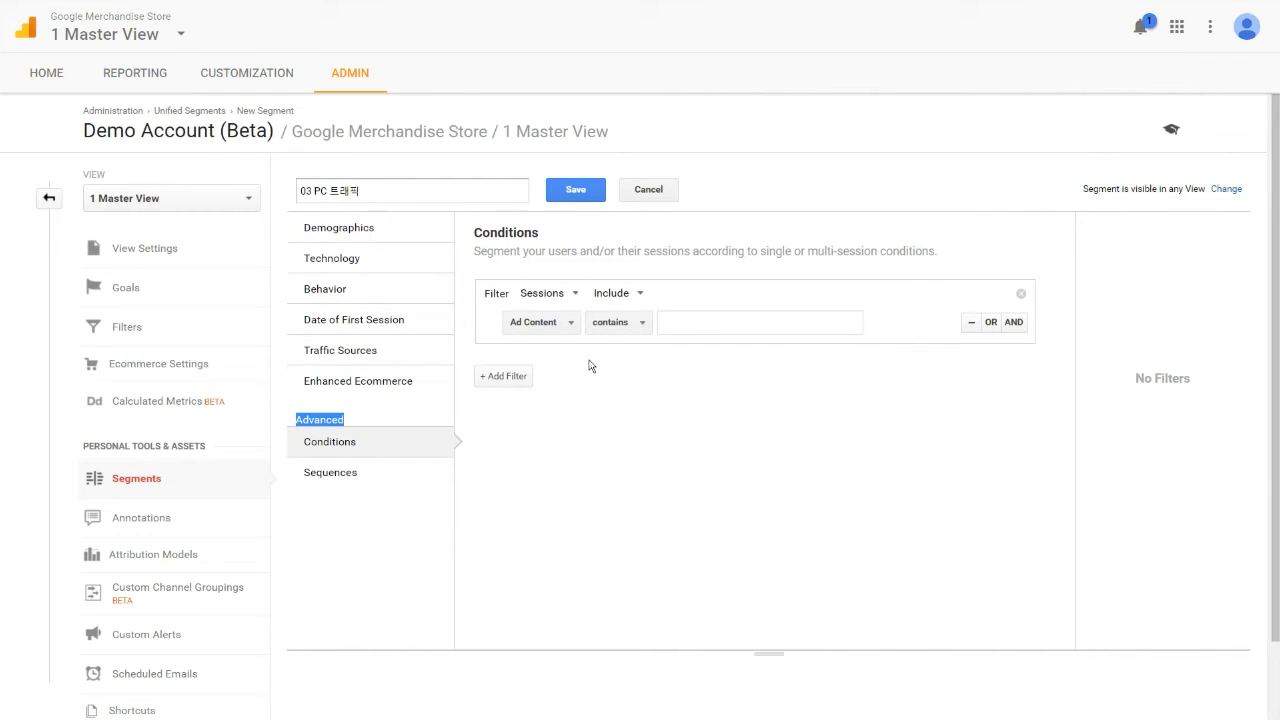
{"action": "left_click", "coordinate": [566, 324]}
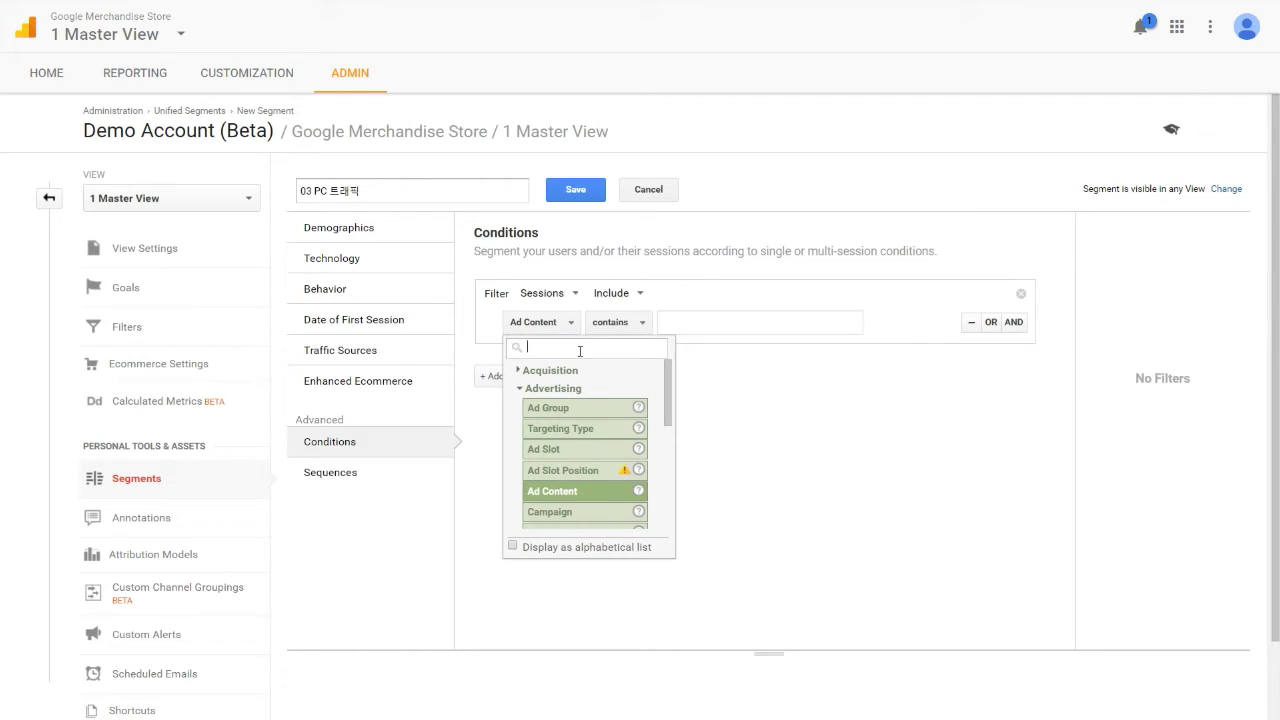
{"action": "type", "text": "mobile"}
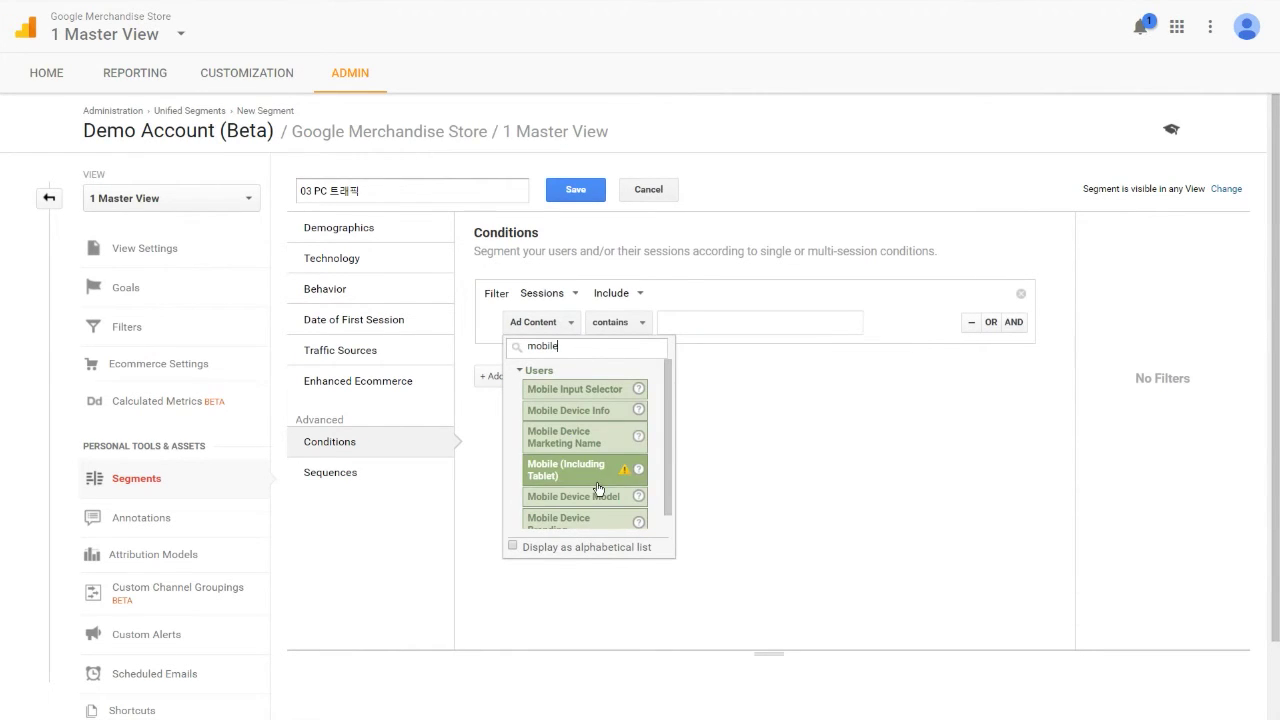
{"action": "left_click", "coordinate": [612, 471]}
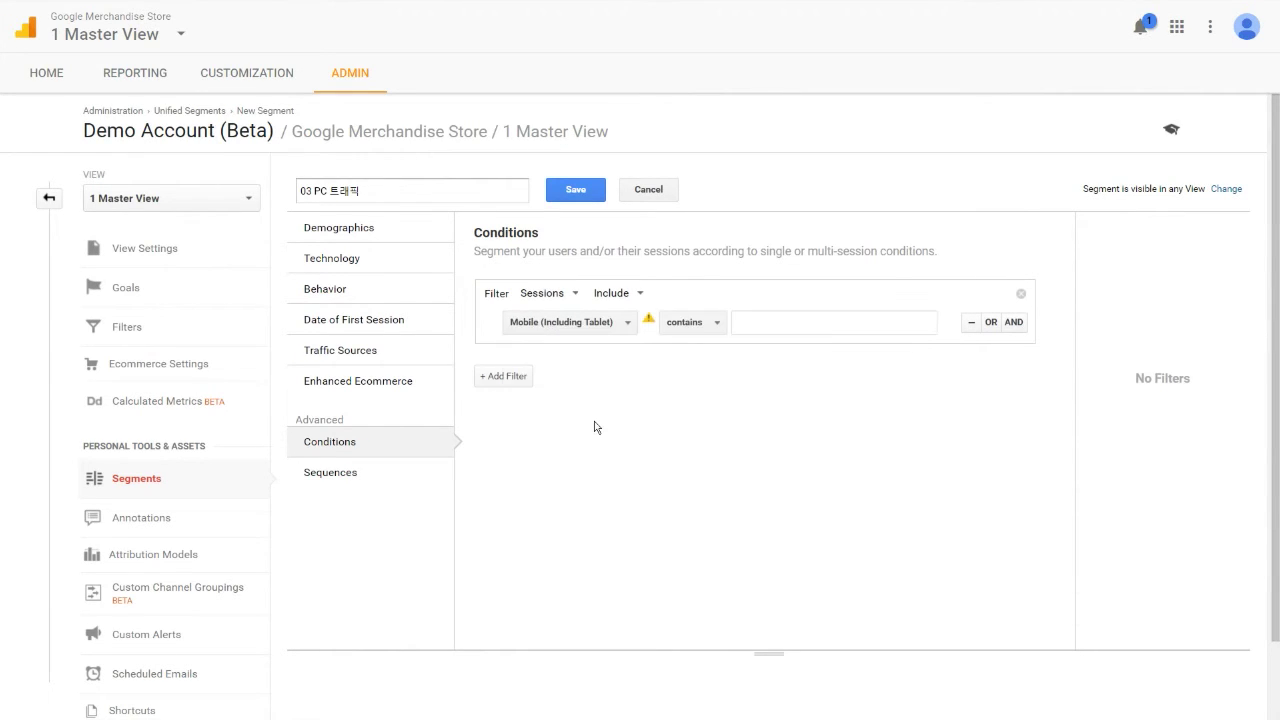
Set the PC segment's Mobile (Including Tablet) condition to contain "No" and save the segment
{"action": "left_click", "coordinate": [800, 322]}
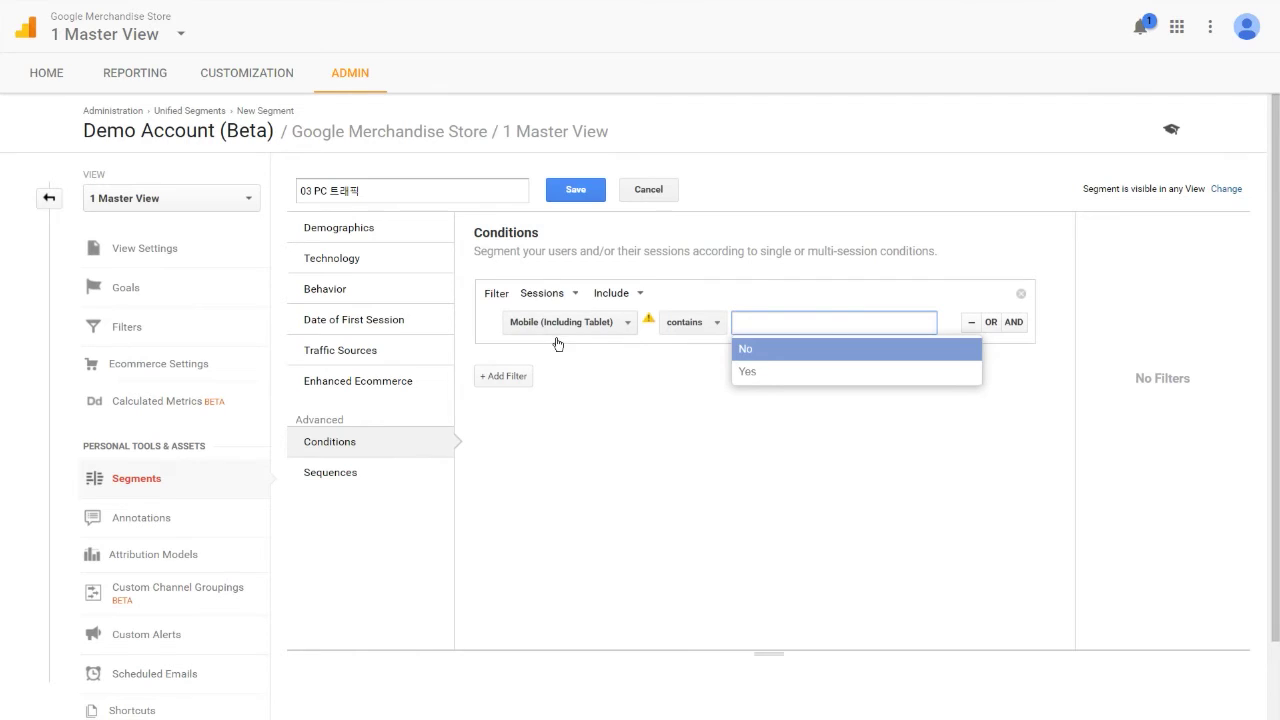
{"action": "left_click", "coordinate": [780, 350]}
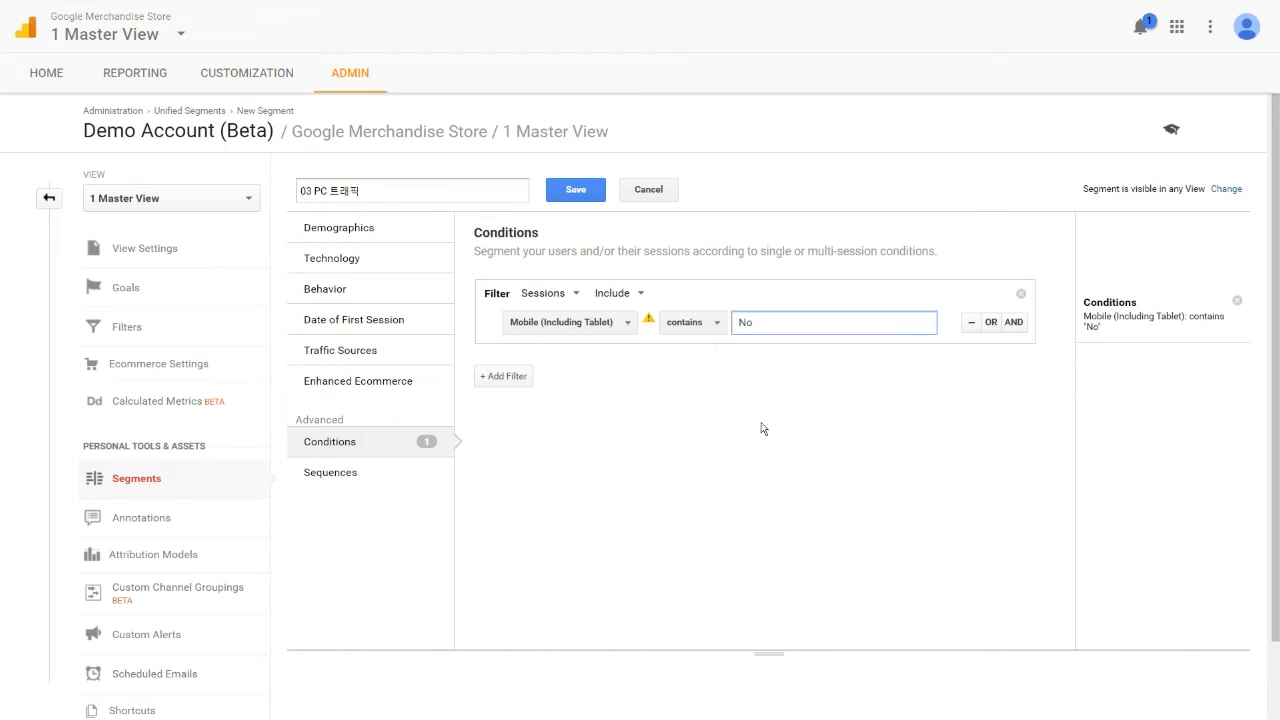
{"action": "left_click", "coordinate": [576, 192]}
{"action": "left_click", "coordinate": [428, 400]}
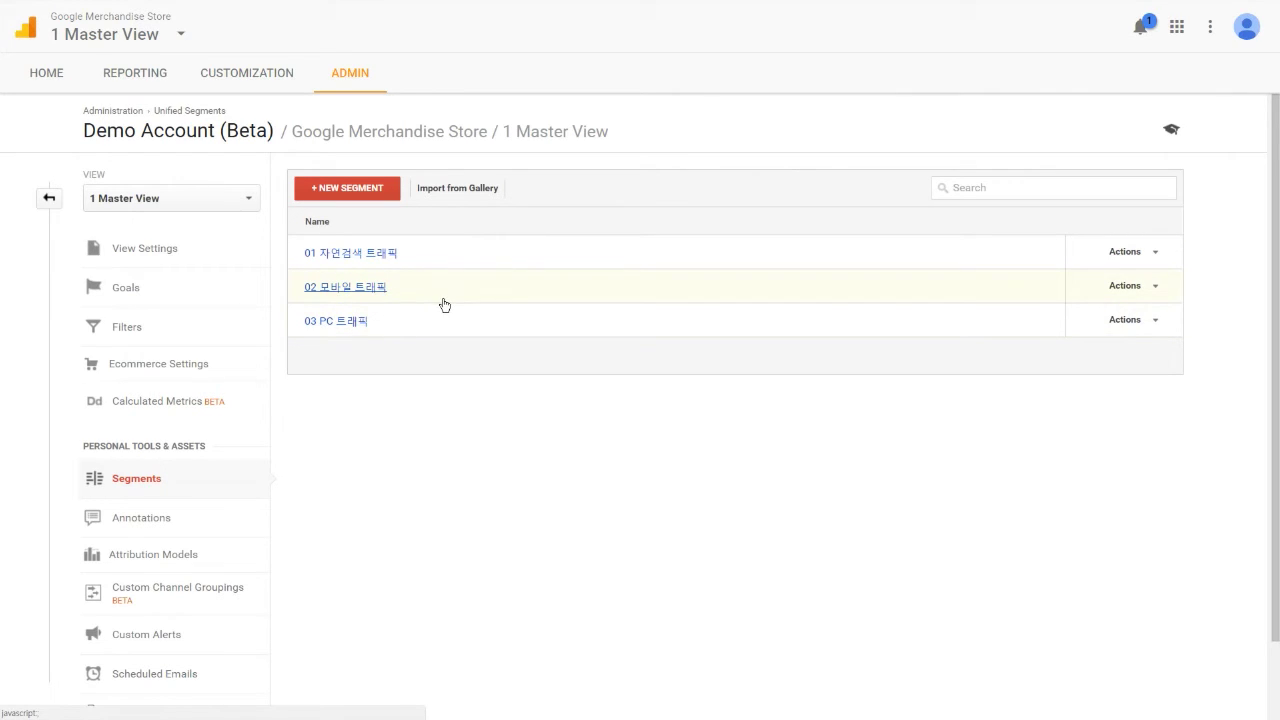
Return to reporting and open the Channels report under Acquisition, All Traffic
{"action": "left_click", "coordinate": [134, 80]}
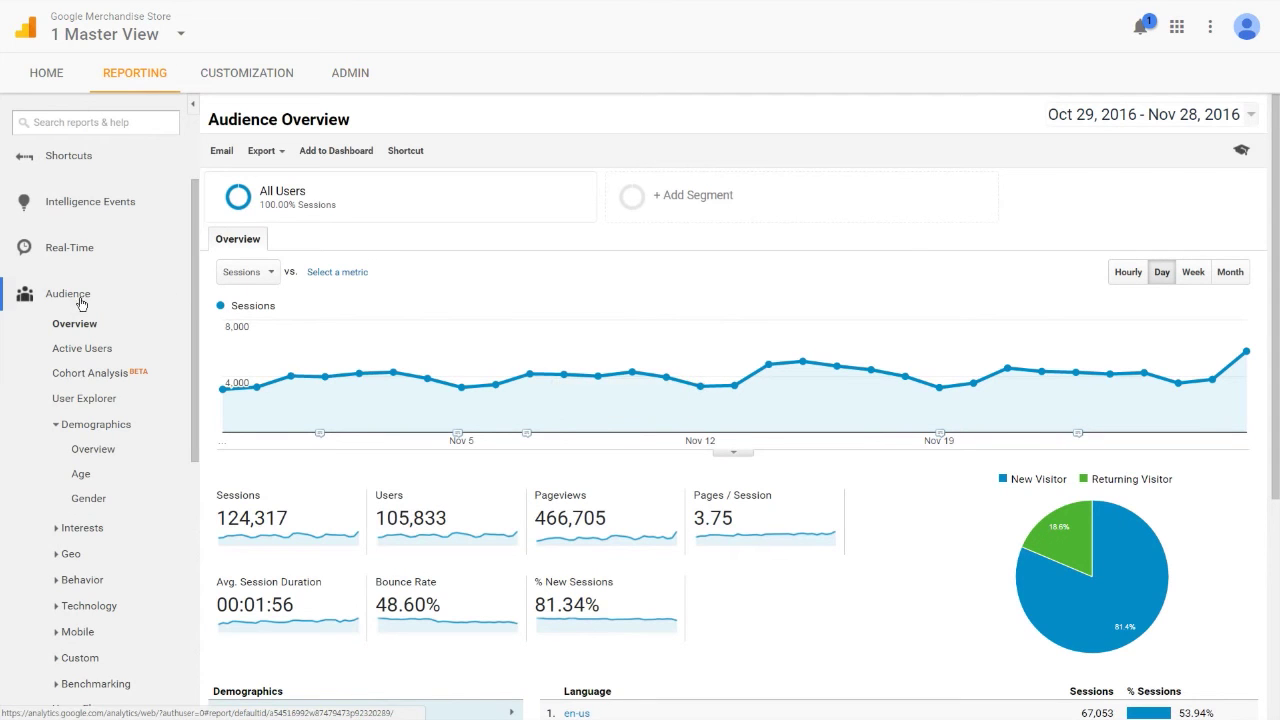
{"action": "left_click", "coordinate": [87, 300]}
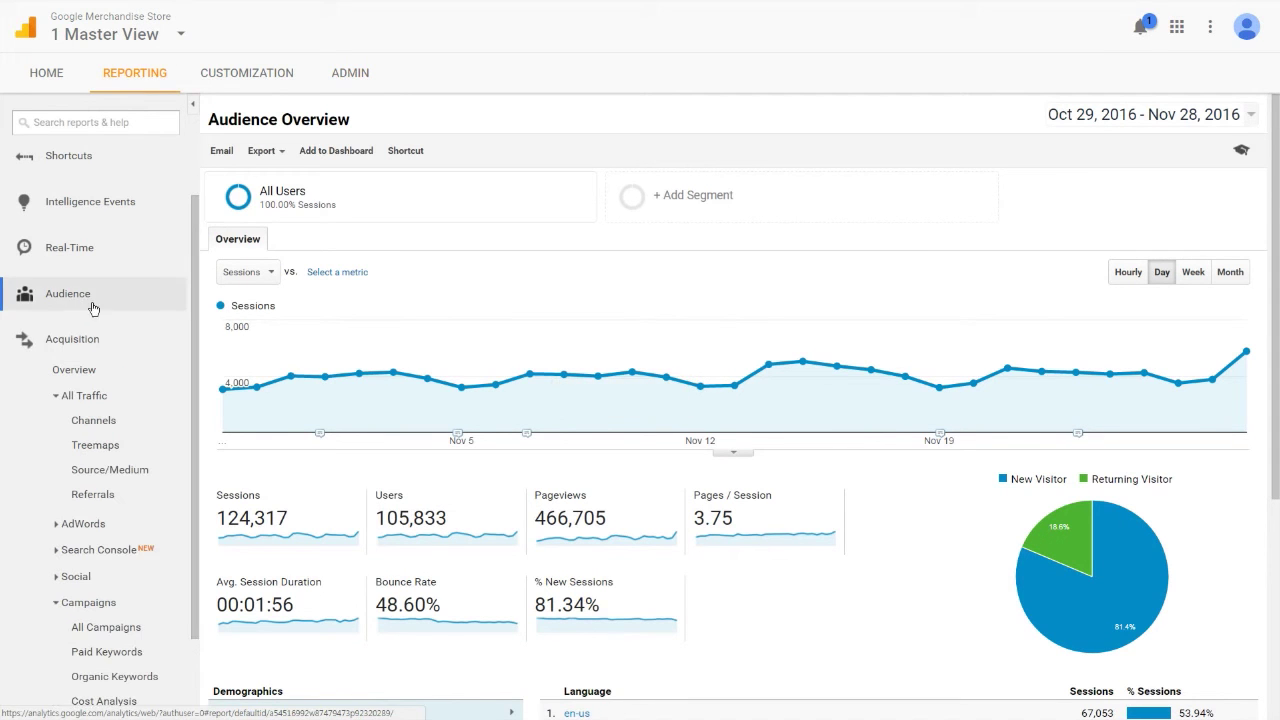
{"action": "left_click", "coordinate": [94, 421]}
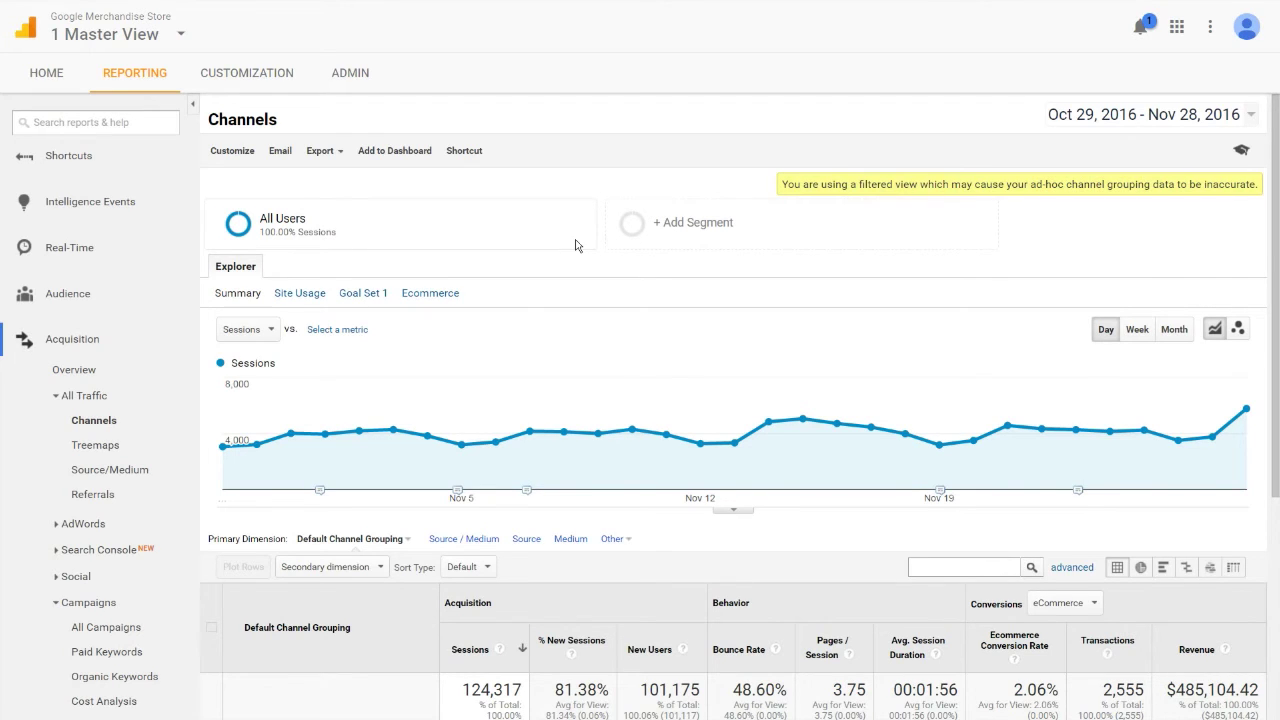
Apply the "02 모바일 트래픽" and "03 PC 트래픽" segments to the Channels report alongside All Users
{"action": "left_click", "coordinate": [703, 243]}
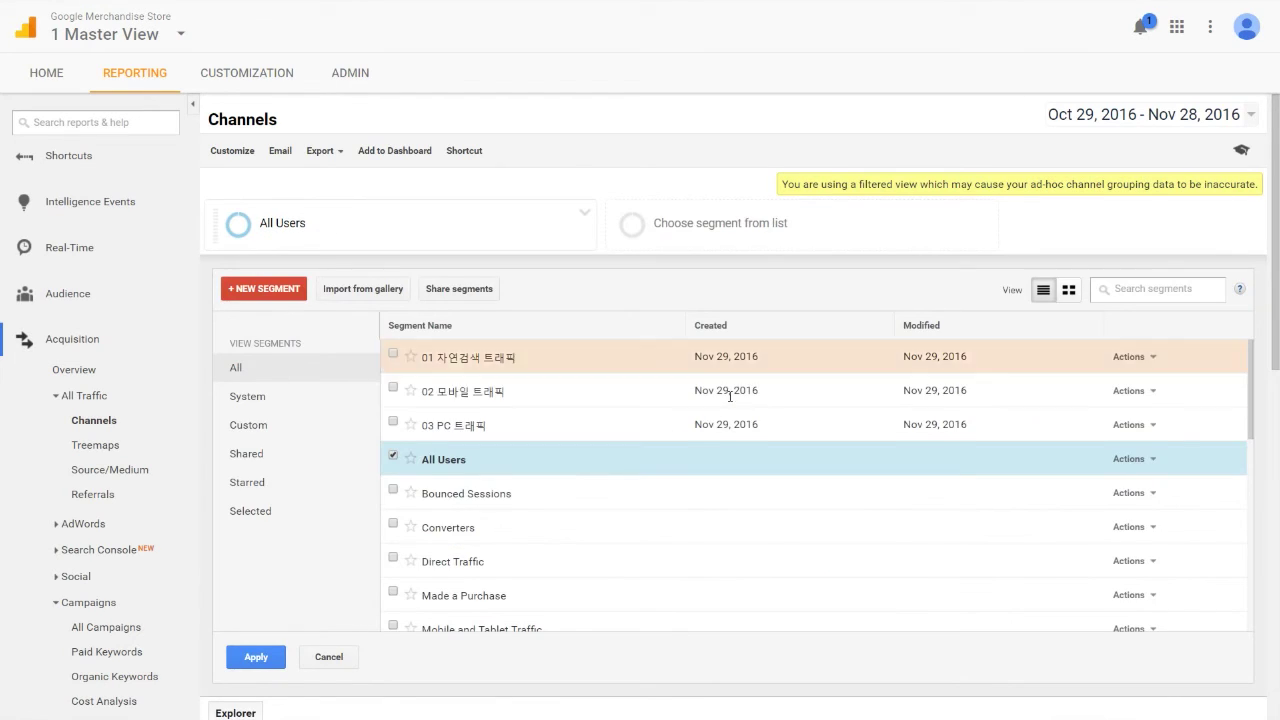
{"action": "mouse_move", "coordinate": [459, 413]}
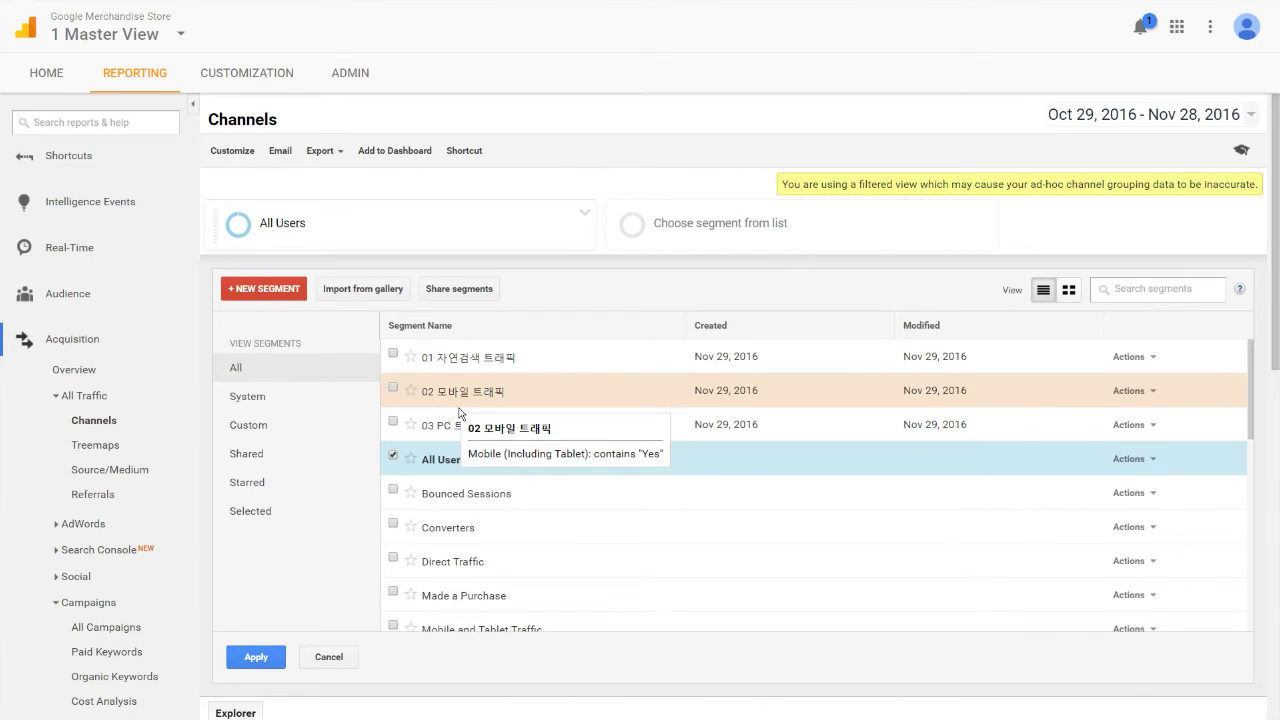
{"action": "left_click", "coordinate": [394, 389]}
{"action": "left_click", "coordinate": [393, 423]}
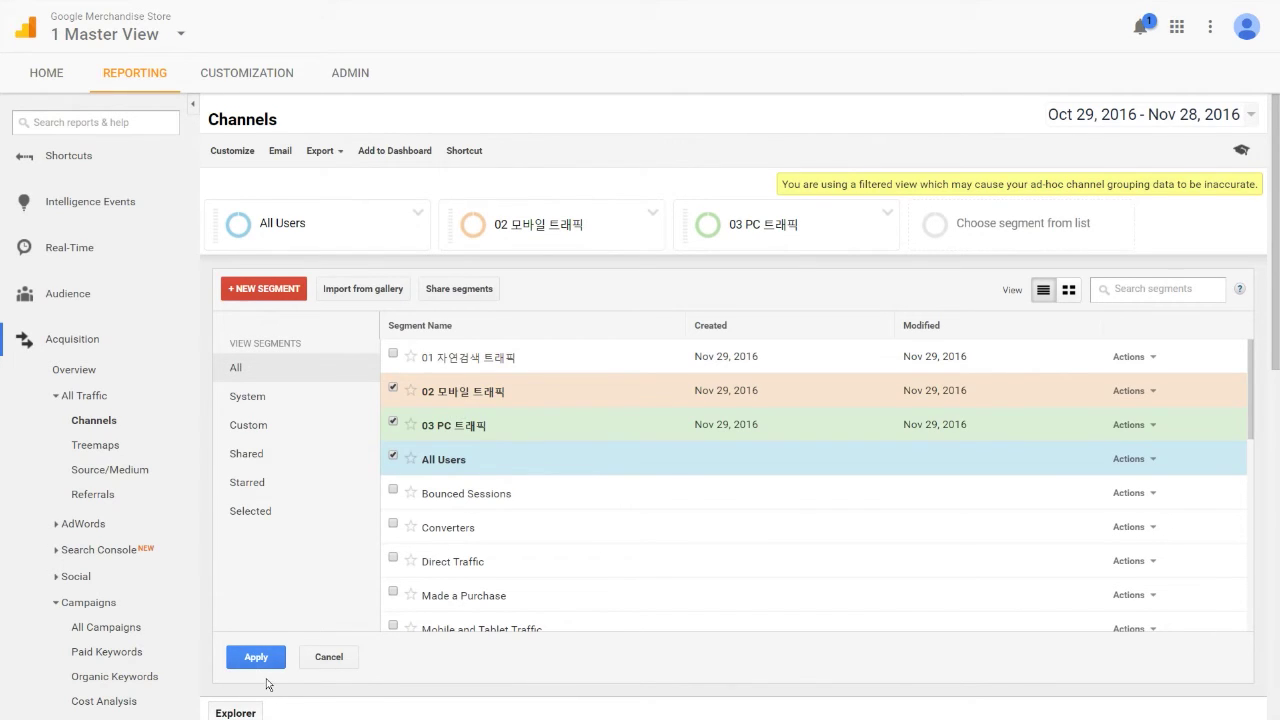
{"action": "left_click", "coordinate": [262, 660]}
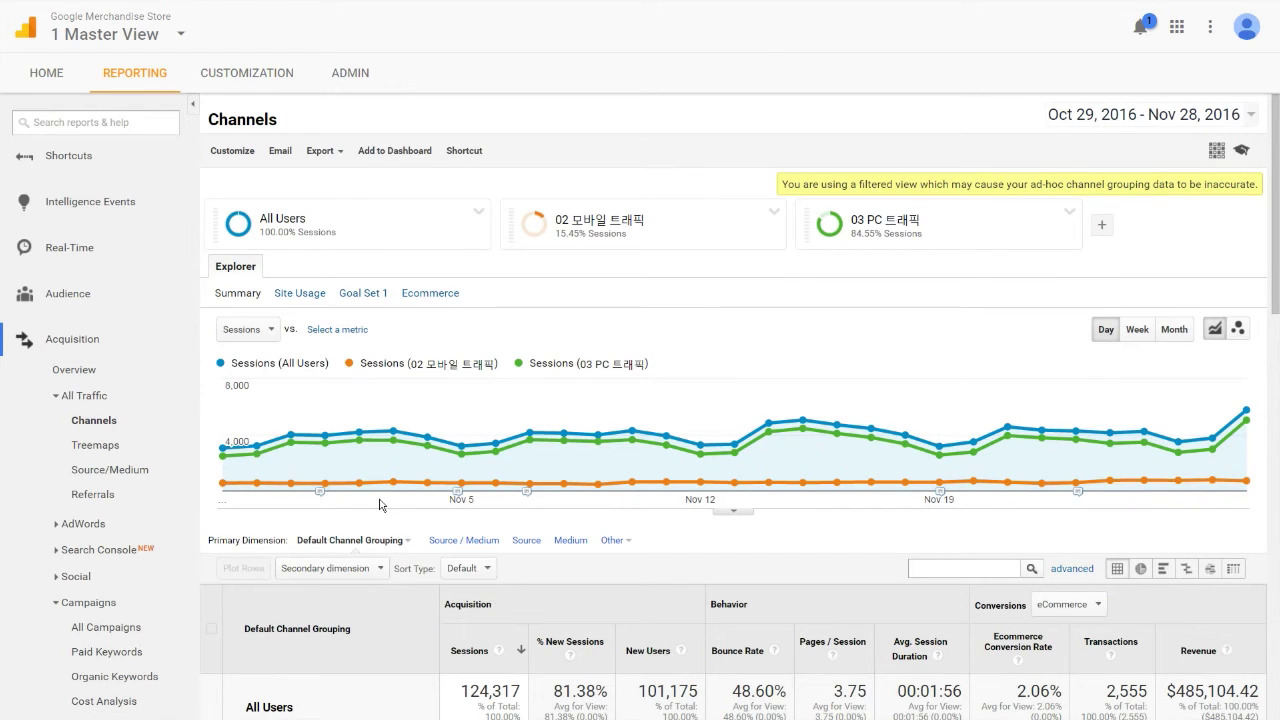
Review the All Users sessions in the channel table and switch its conversions to Goal 4: Entered Checkout
{"action": "scroll", "coordinate": [416, 362], "scroll_direction": "down", "scroll_amount": 2}
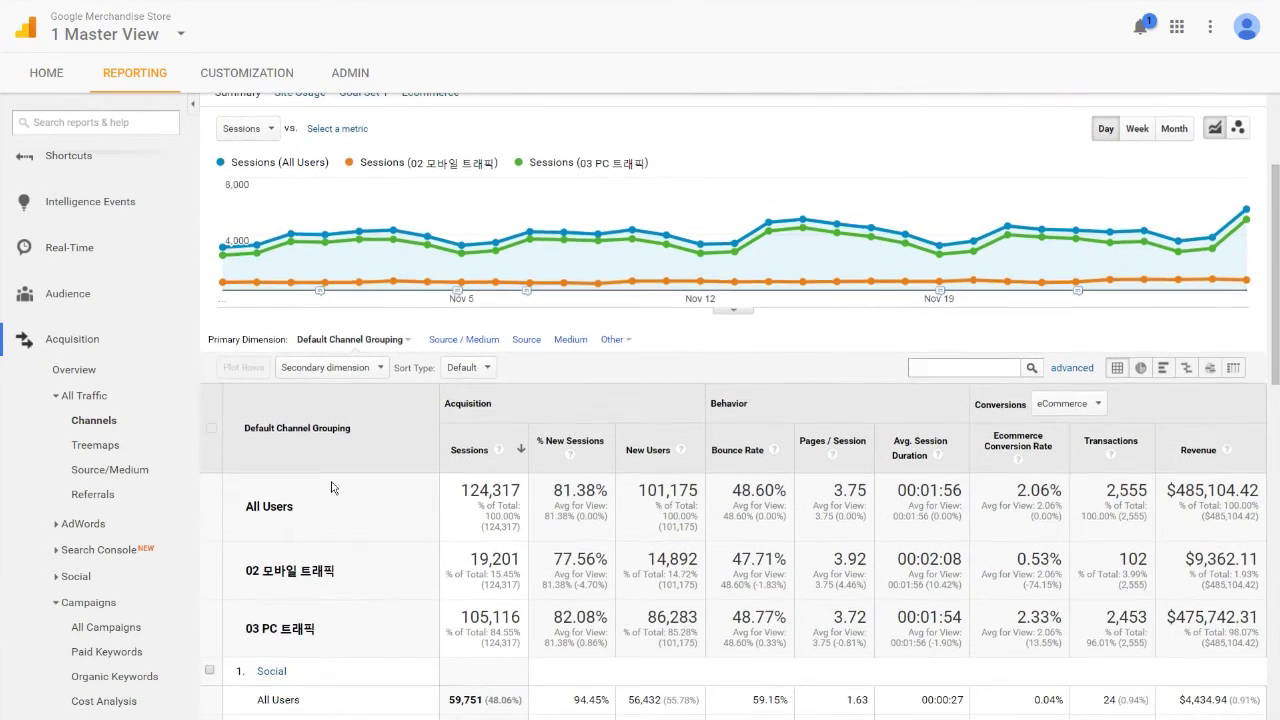
{"action": "scroll", "coordinate": [333, 488], "scroll_direction": "down", "scroll_amount": 2}
{"action": "left_click_drag", "start_coordinate": [253, 307], "coordinate": [360, 315]}
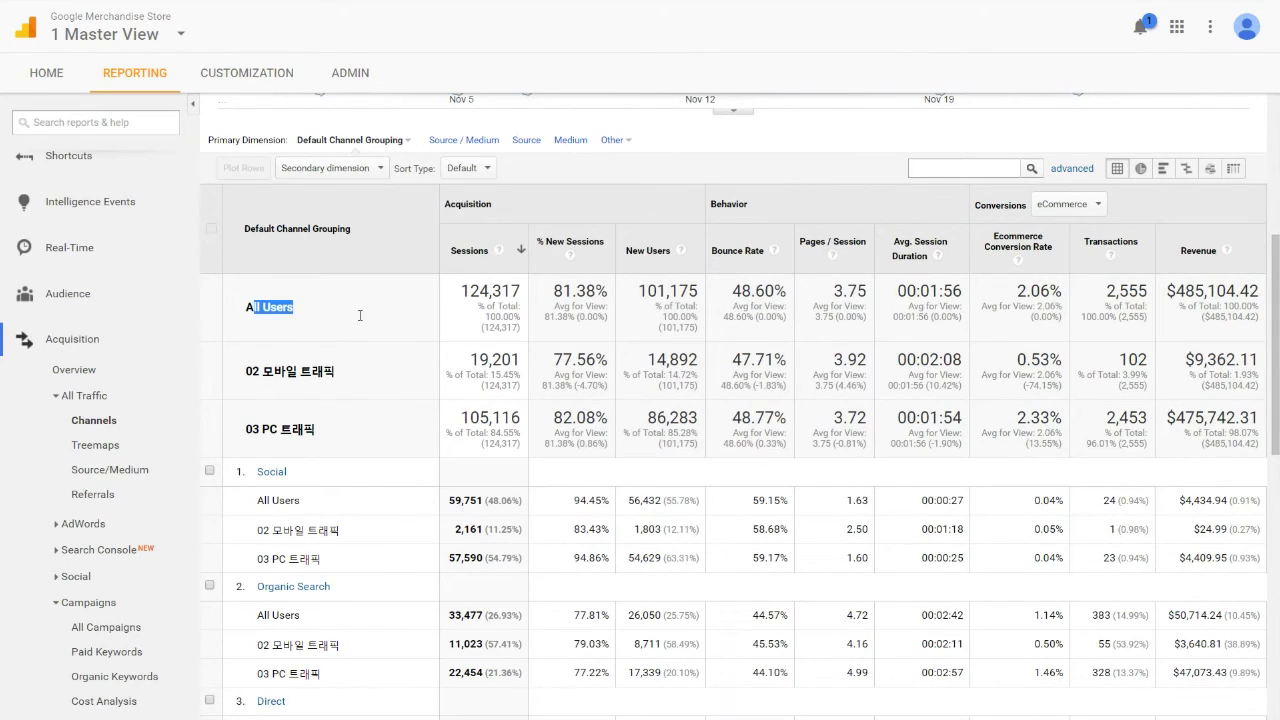
{"action": "left_click_drag", "start_coordinate": [460, 290], "coordinate": [530, 297]}
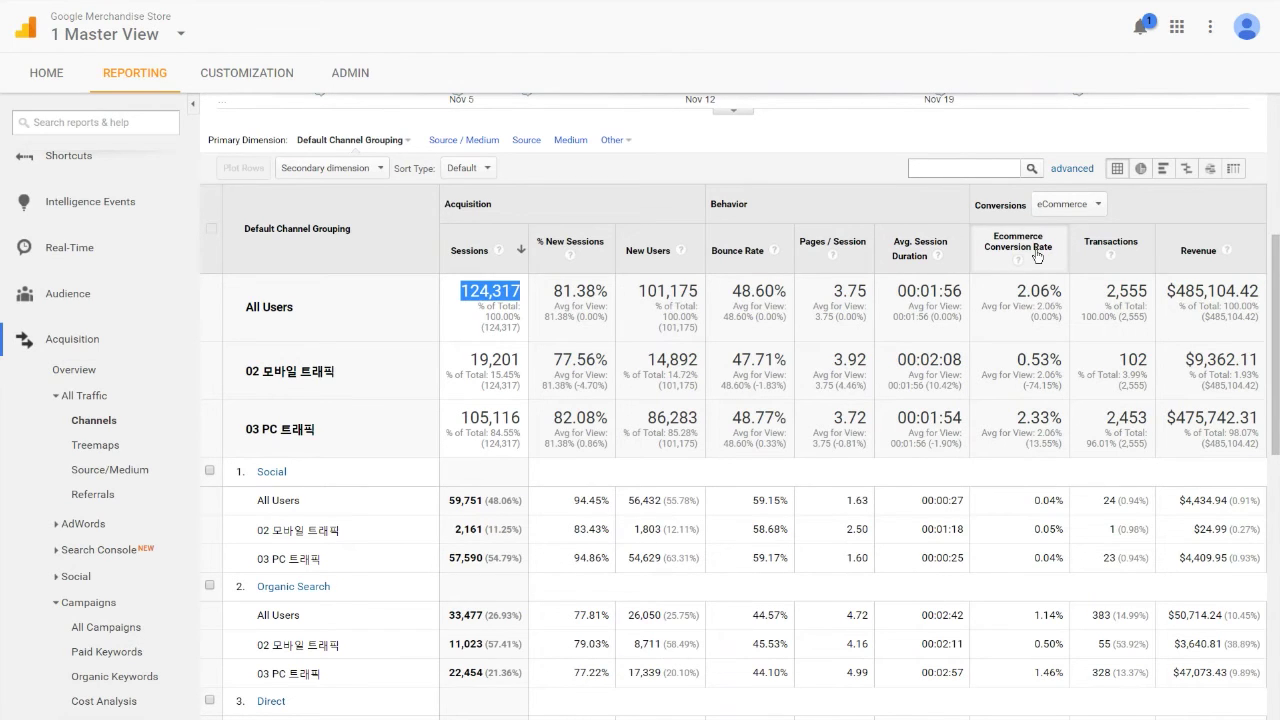
{"action": "left_click", "coordinate": [1068, 204]}
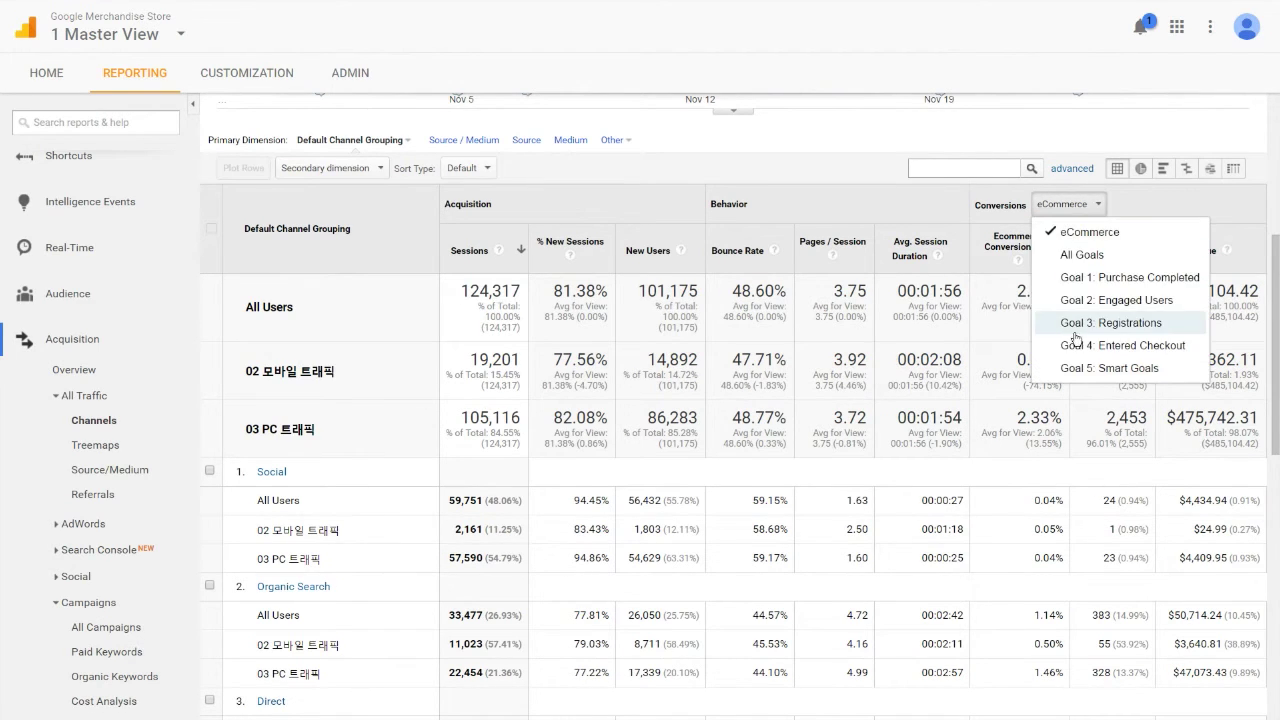
{"action": "left_click", "coordinate": [1097, 345]}
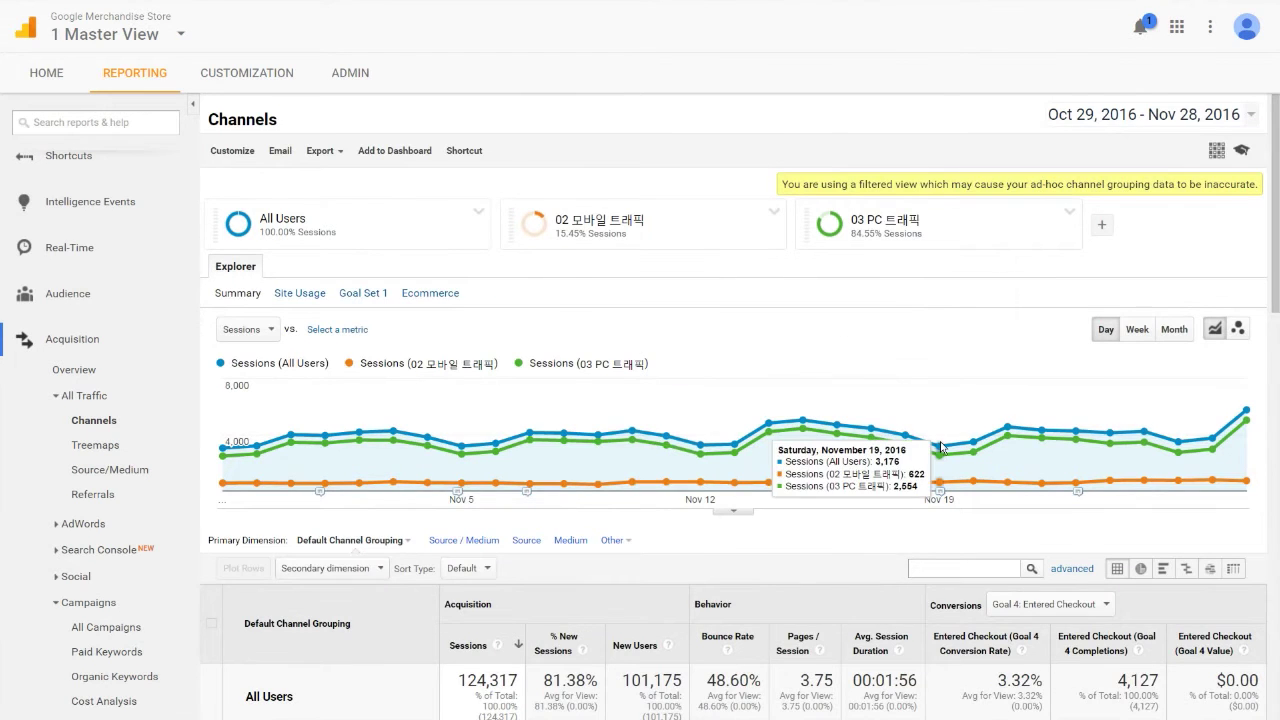
Compare the sessions and Entered Checkout conversion rates of All Users, mobile and PC traffic in the channel table
{"action": "scroll", "coordinate": [889, 406], "scroll_direction": "down", "scroll_amount": 4}
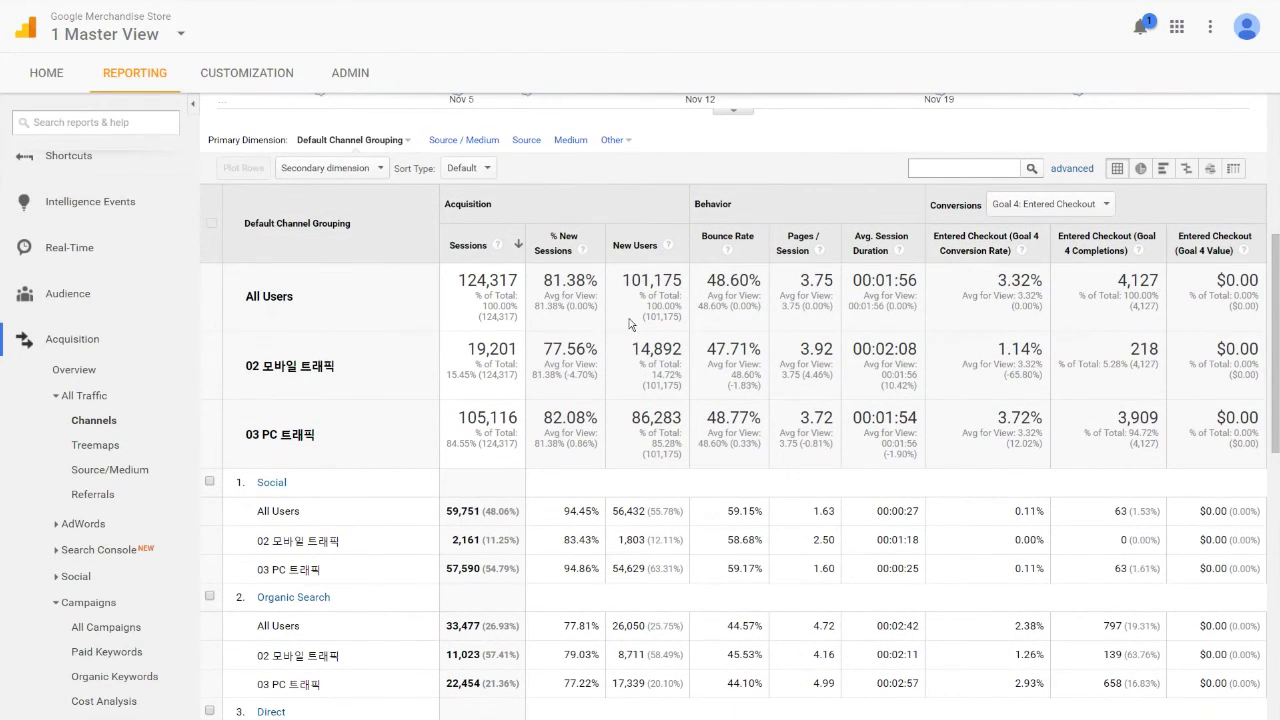
{"action": "left_click_drag", "start_coordinate": [997, 281], "coordinate": [1050, 301]}
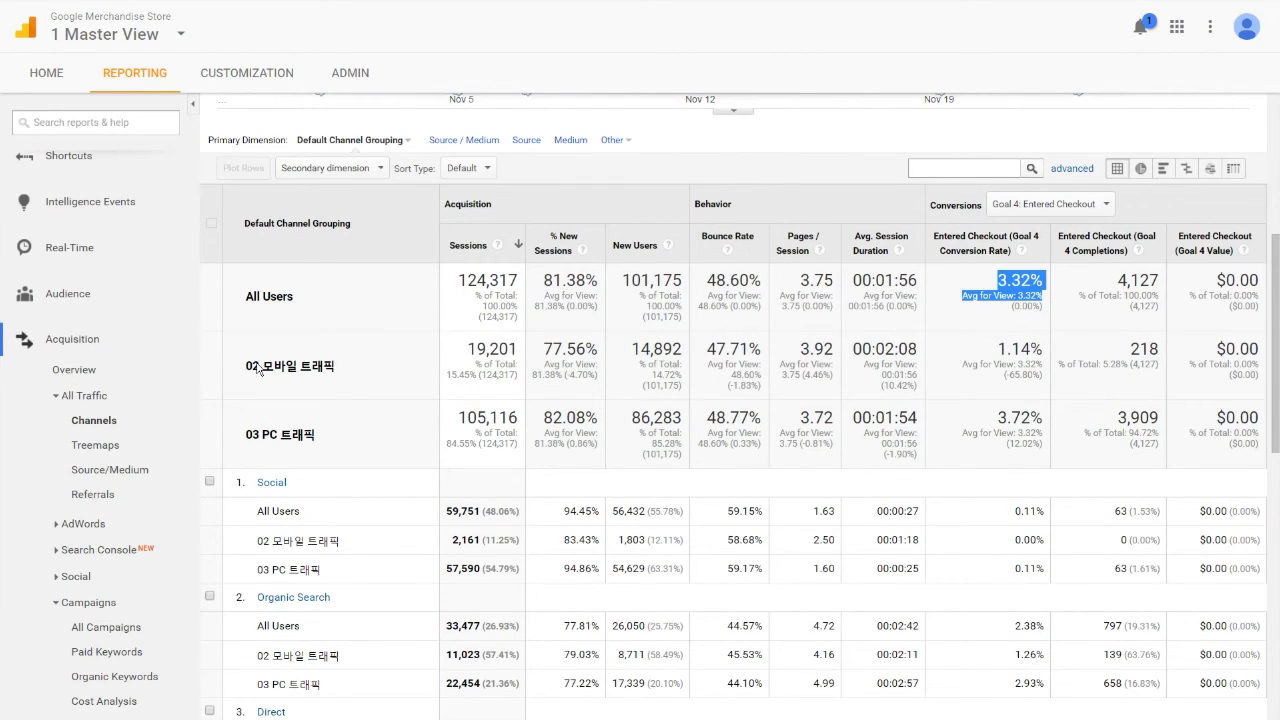
{"action": "left_click_drag", "start_coordinate": [248, 366], "coordinate": [364, 377]}
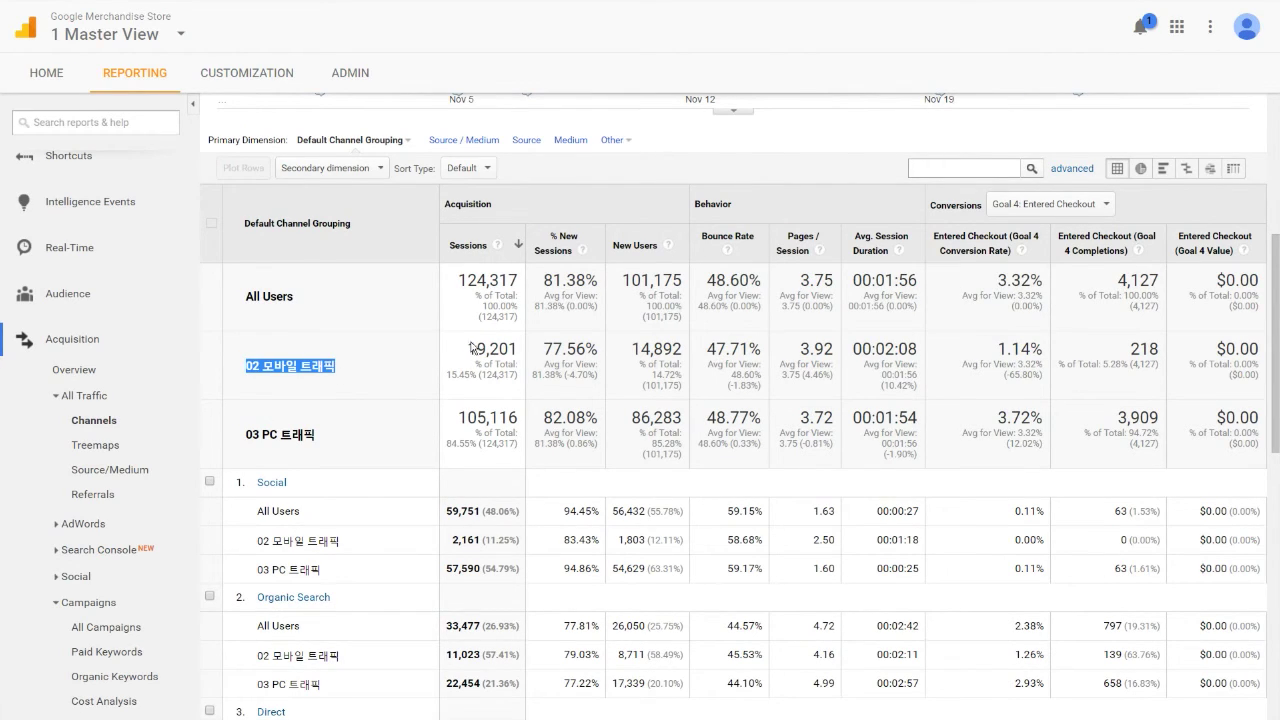
{"action": "left_click_drag", "start_coordinate": [472, 348], "coordinate": [526, 356]}
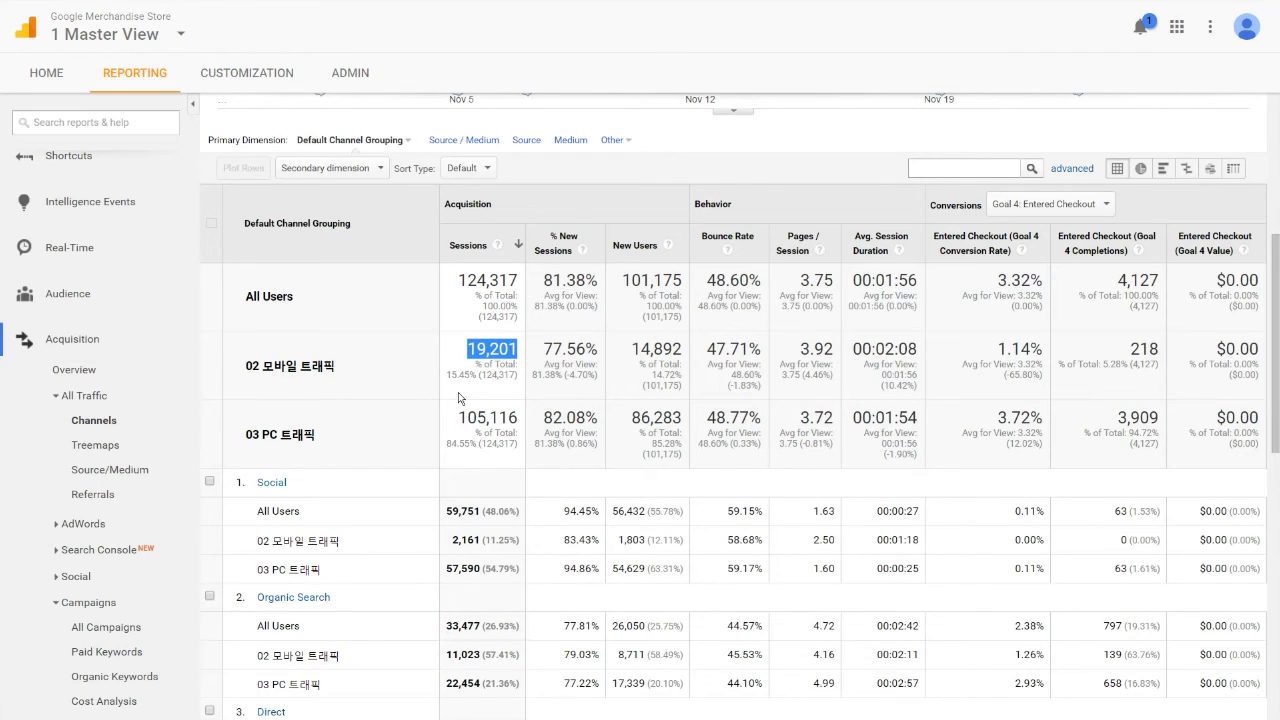
{"action": "left_click_drag", "start_coordinate": [448, 376], "coordinate": [518, 392]}
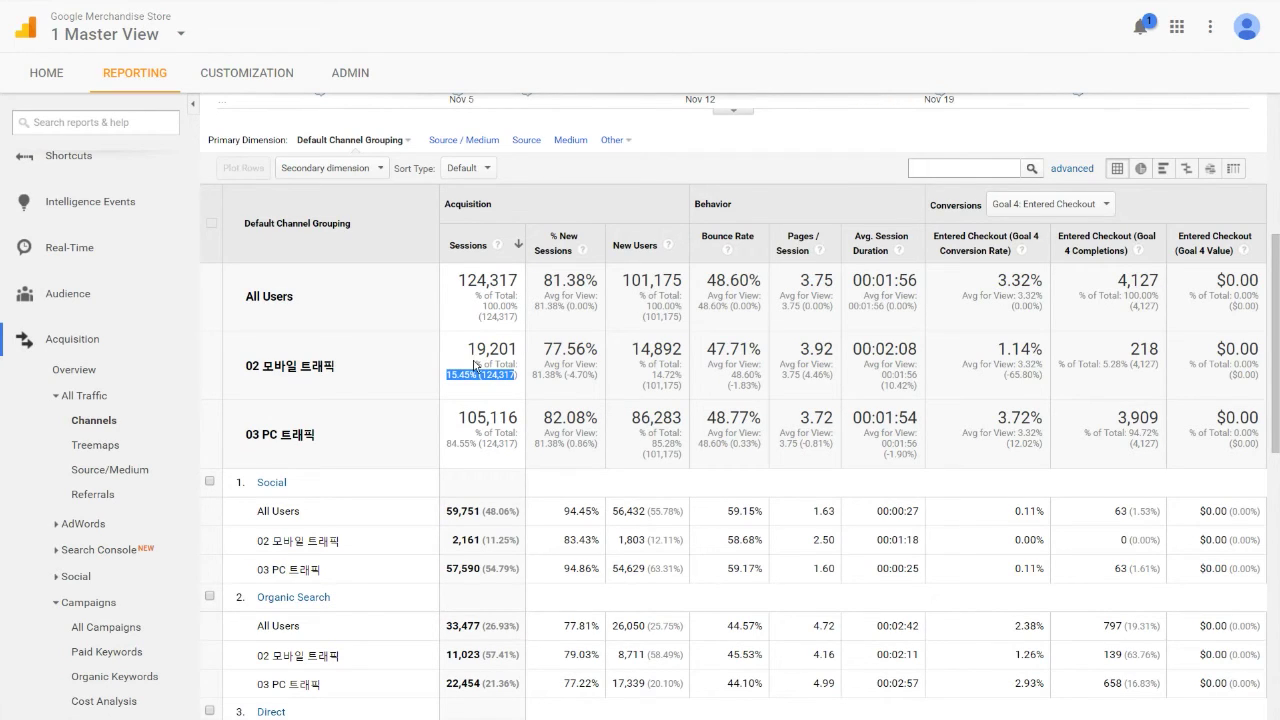
{"action": "left_click_drag", "start_coordinate": [998, 347], "coordinate": [1027, 399]}
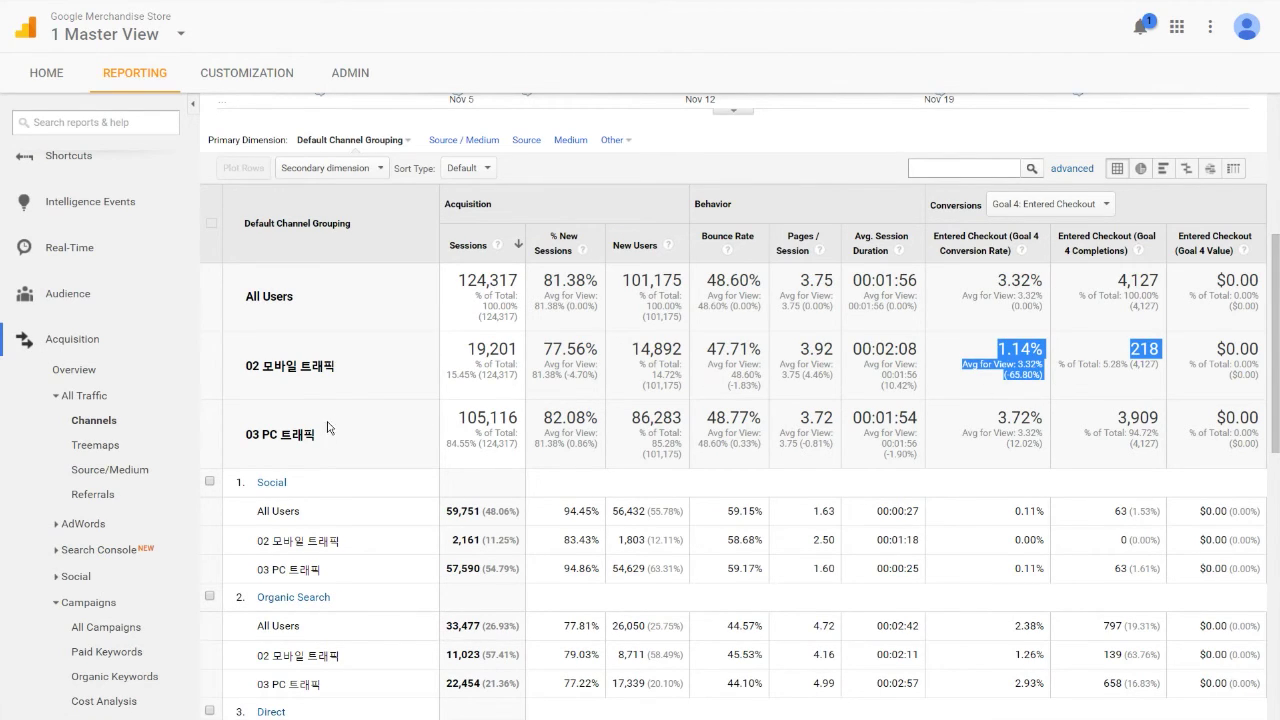
{"action": "left_click_drag", "start_coordinate": [458, 418], "coordinate": [527, 436]}
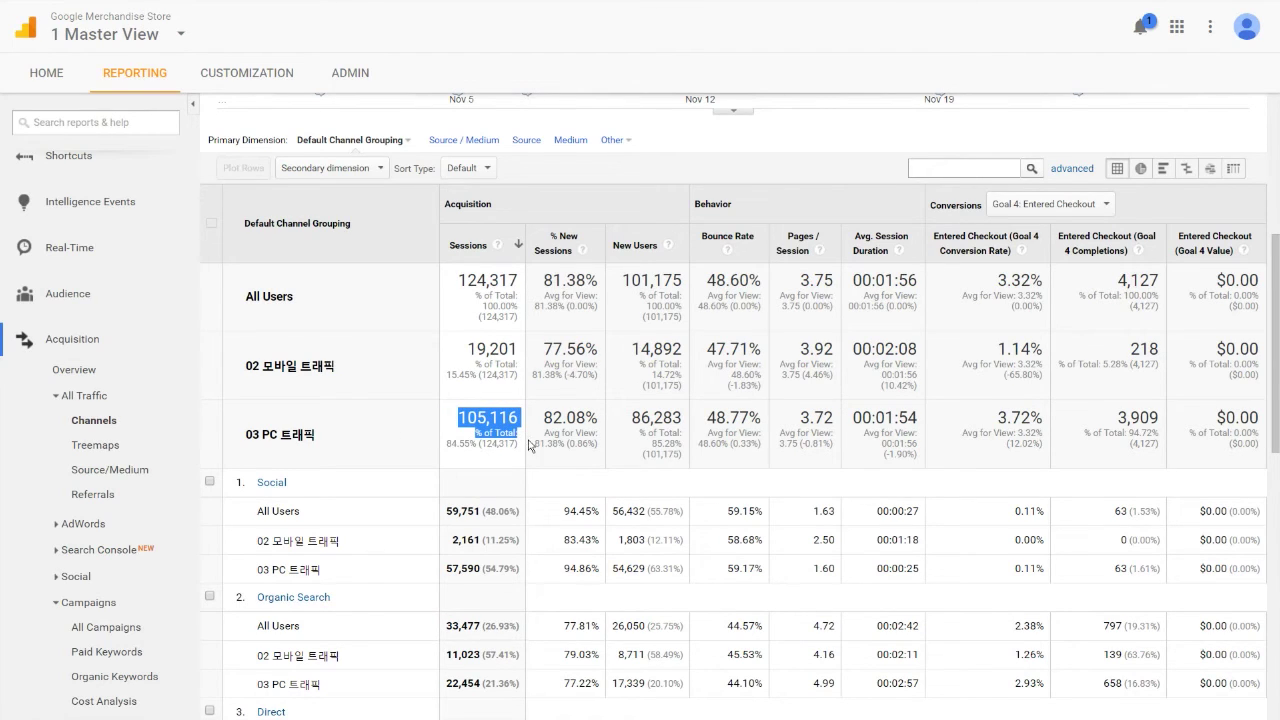
{"action": "left_click_drag", "start_coordinate": [995, 418], "coordinate": [1055, 446]}
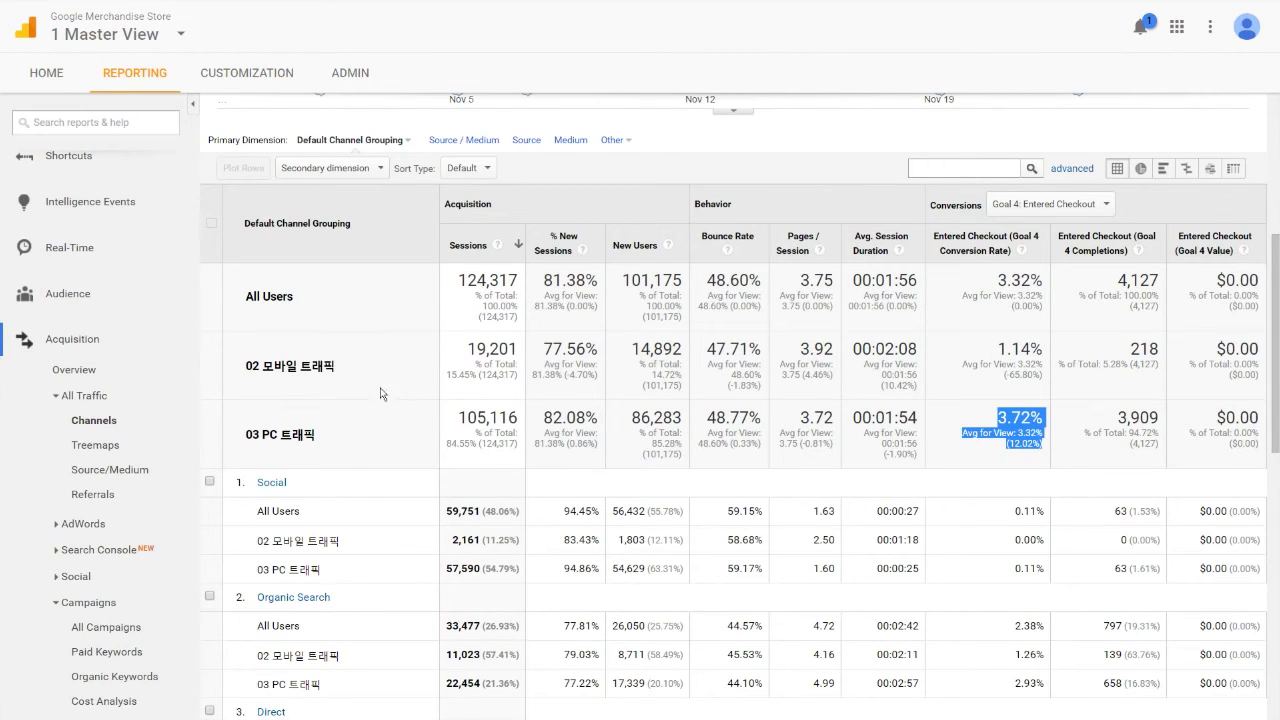
{"action": "scroll", "coordinate": [386, 406], "scroll_direction": "up", "scroll_amount": 2}
{"action": "scroll", "coordinate": [386, 406], "scroll_direction": "up", "scroll_amount": 2}
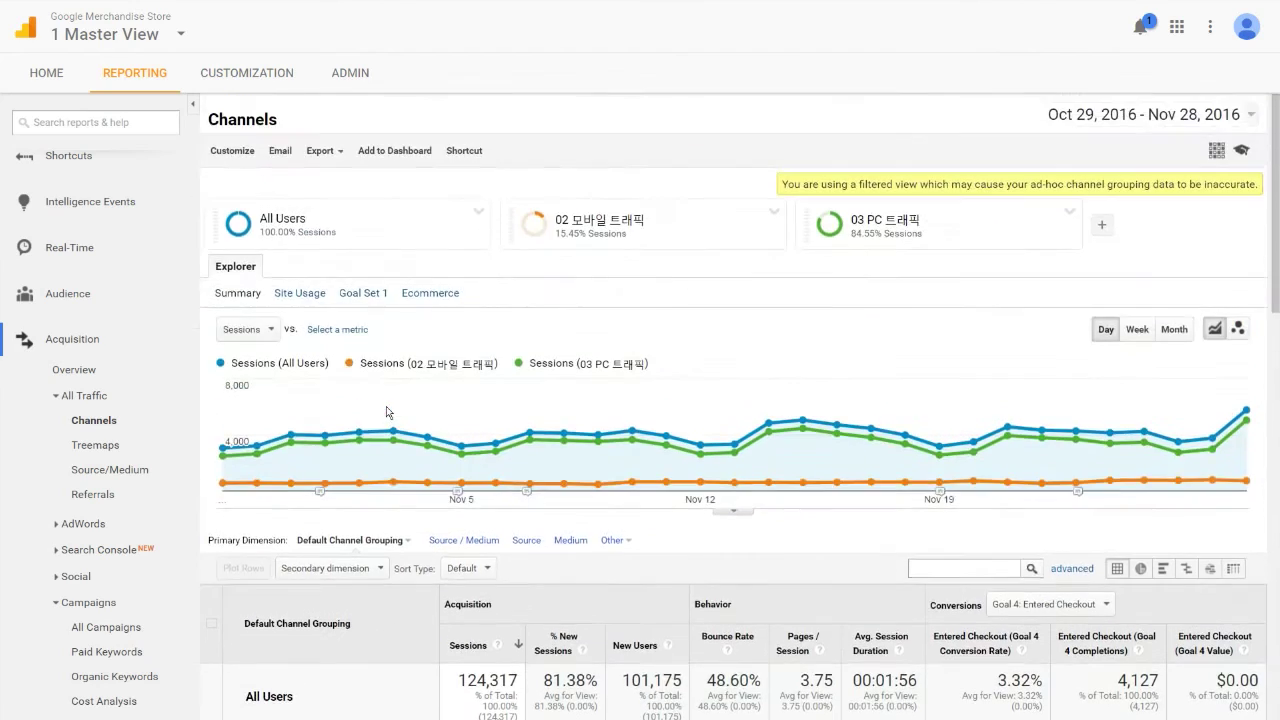
Remove the "02 모바일 트래픽" and "03 PC 트래픽" segments from the Channels report, keeping only All Users
{"action": "mouse_move", "coordinate": [835, 255]}
{"action": "left_click", "coordinate": [782, 220]}
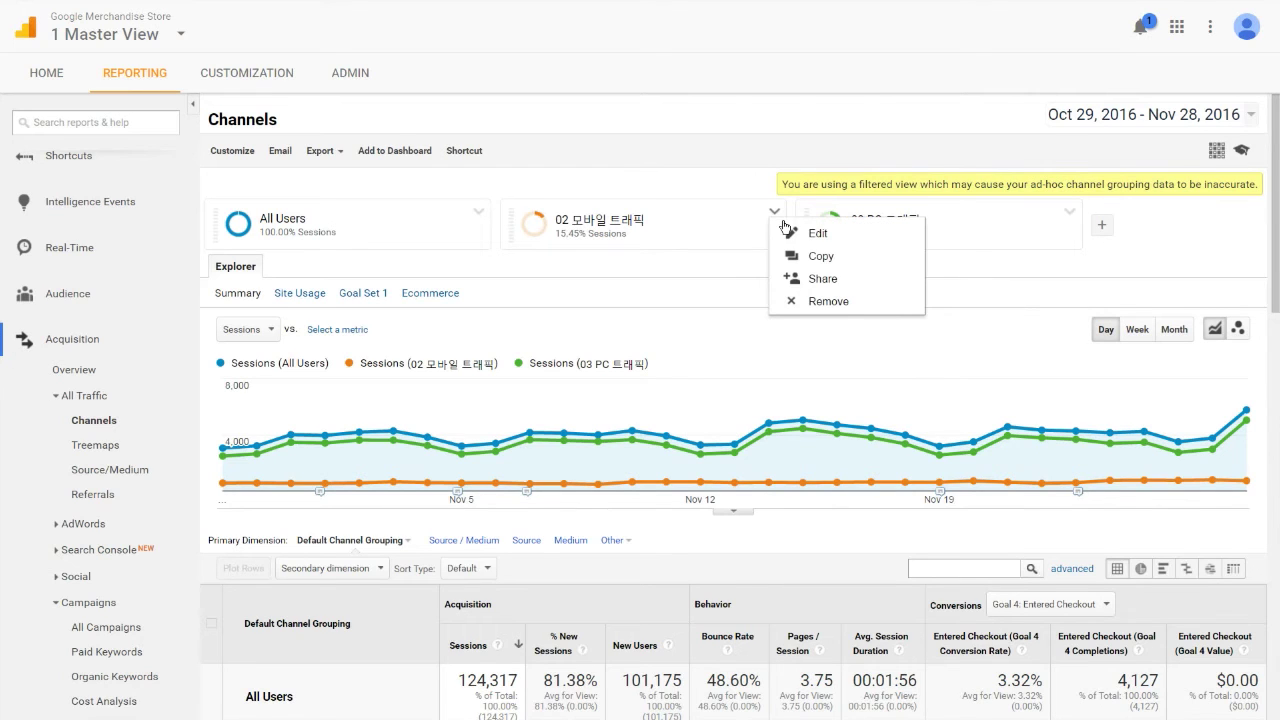
{"action": "left_click", "coordinate": [833, 310]}
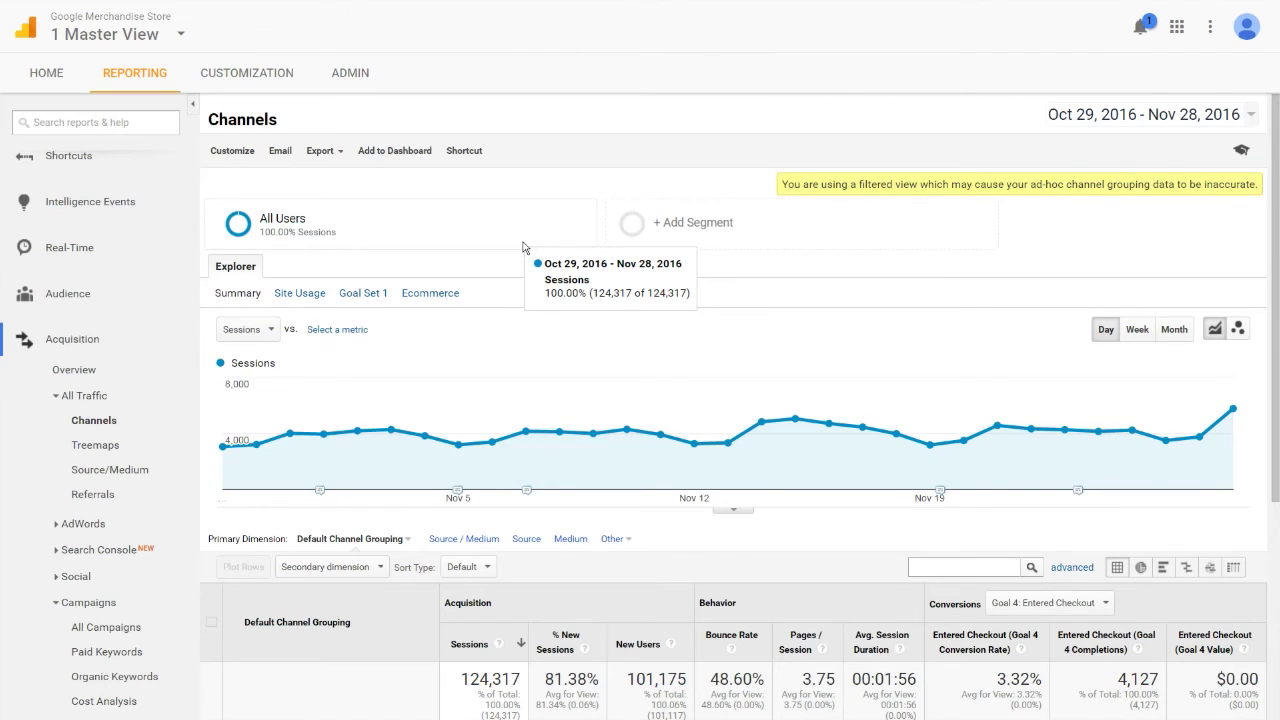
Create a new segment in the view's segment administration and name it "04 25~34세 남성 스포츠관심사"
{"action": "left_click", "coordinate": [369, 95]}
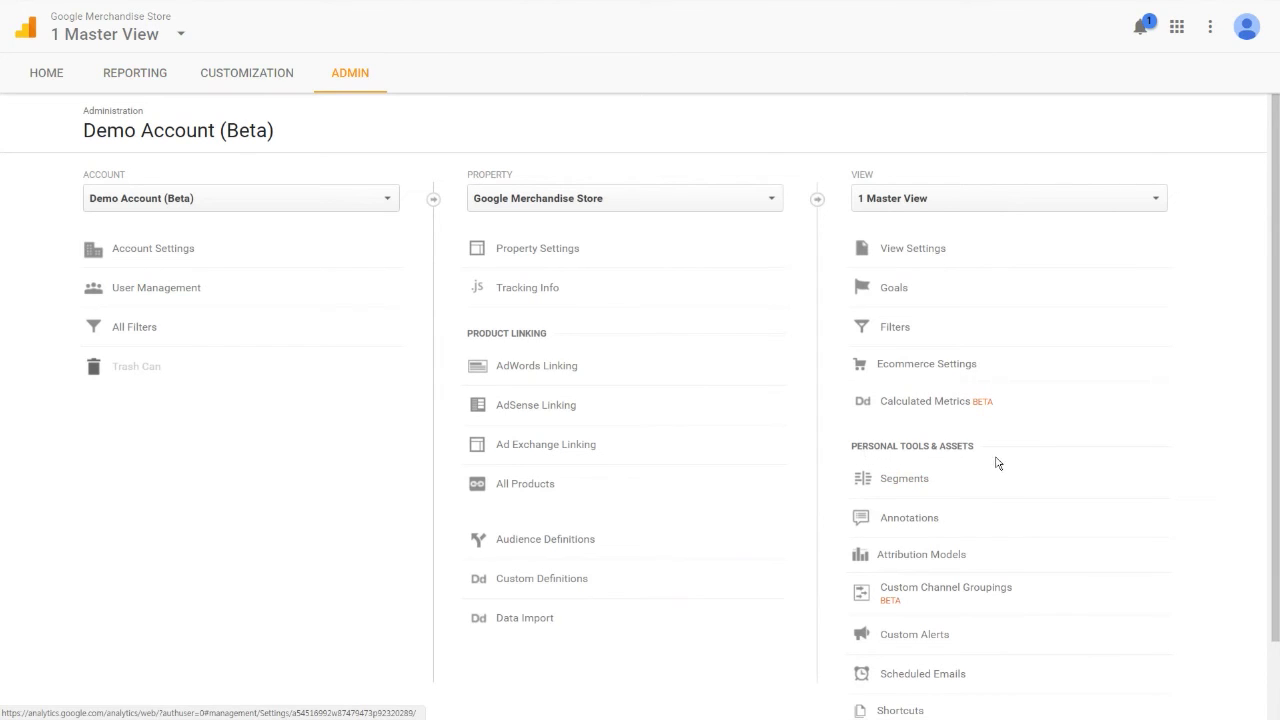
{"action": "left_click", "coordinate": [909, 495]}
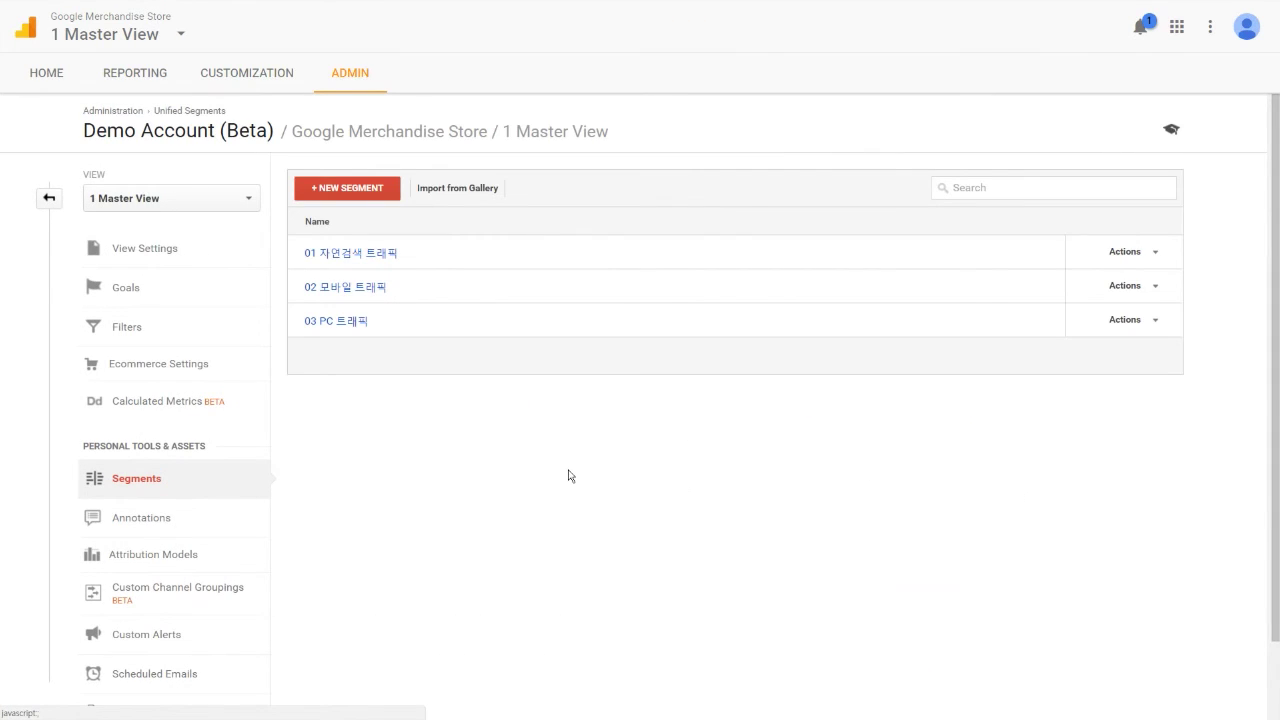
{"action": "left_click", "coordinate": [360, 197]}
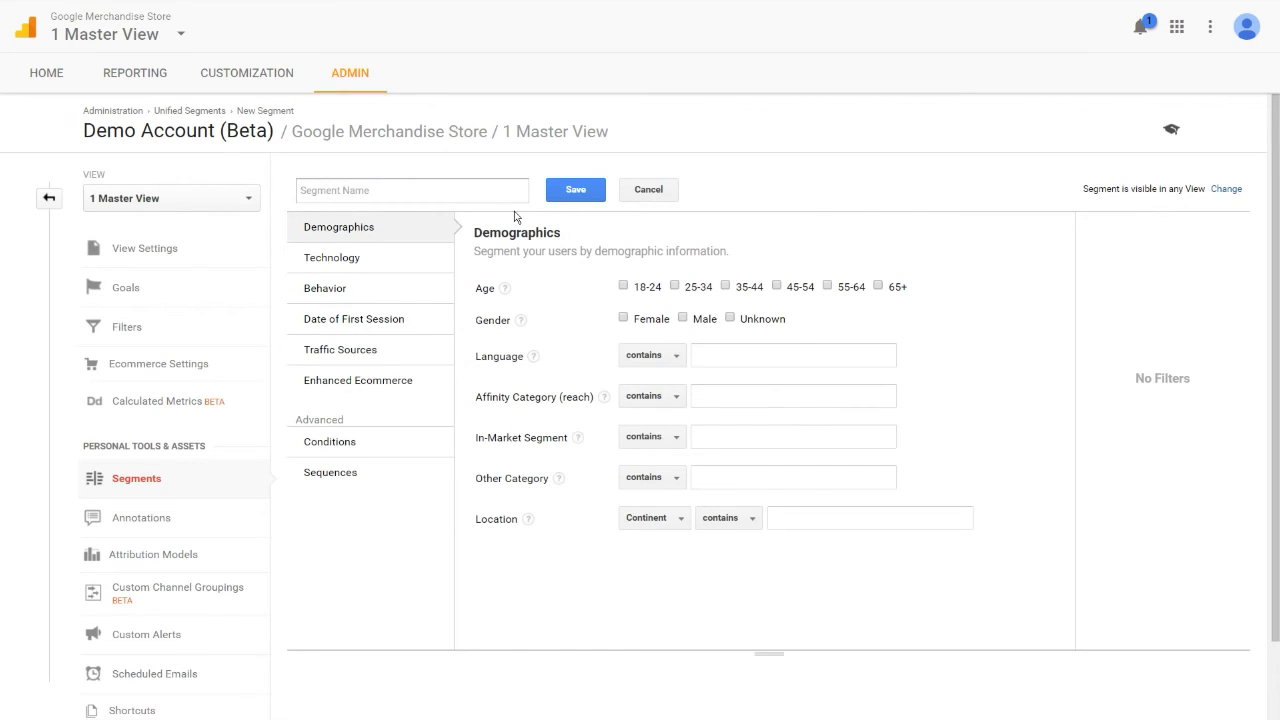
{"action": "left_click", "coordinate": [407, 195]}
{"action": "type", "text": "04"}
{"action": "type", "text": "25~34세 남성 스포츠관심사"}
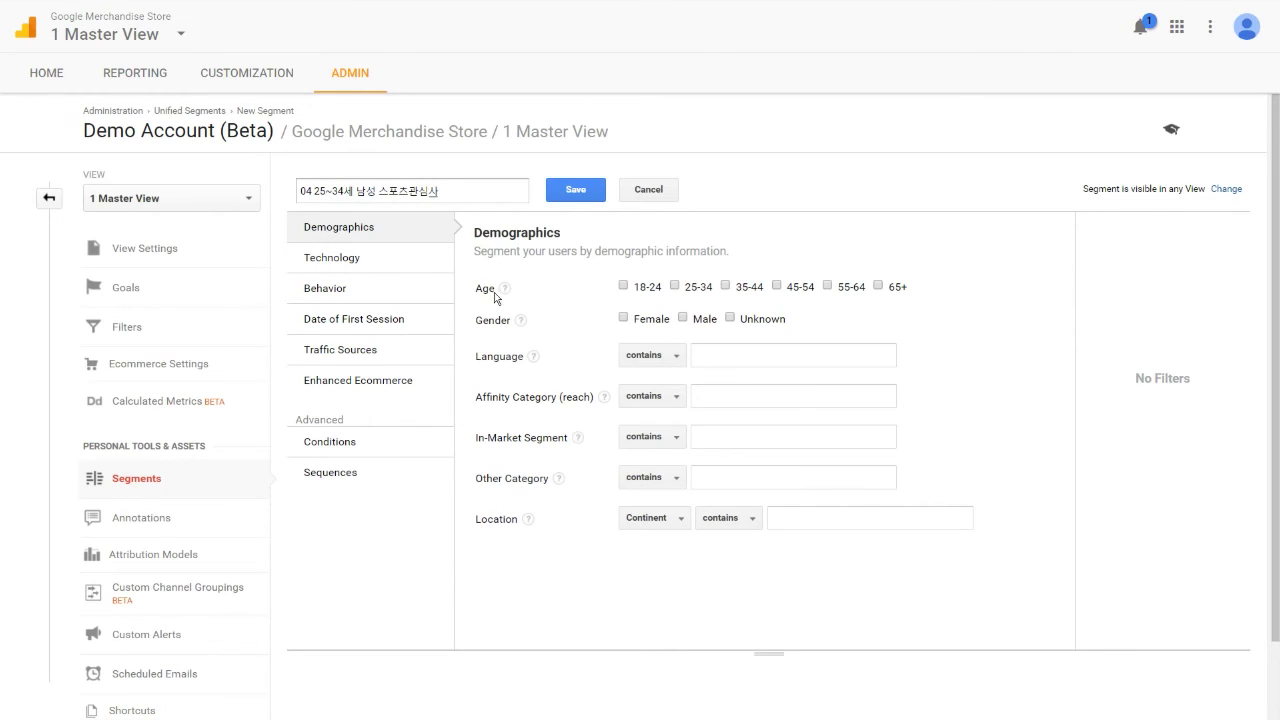
Restrict the segment to age 25-34, gender Male and affinity category containing "Sports Fans", and save it
{"action": "left_click", "coordinate": [675, 286]}
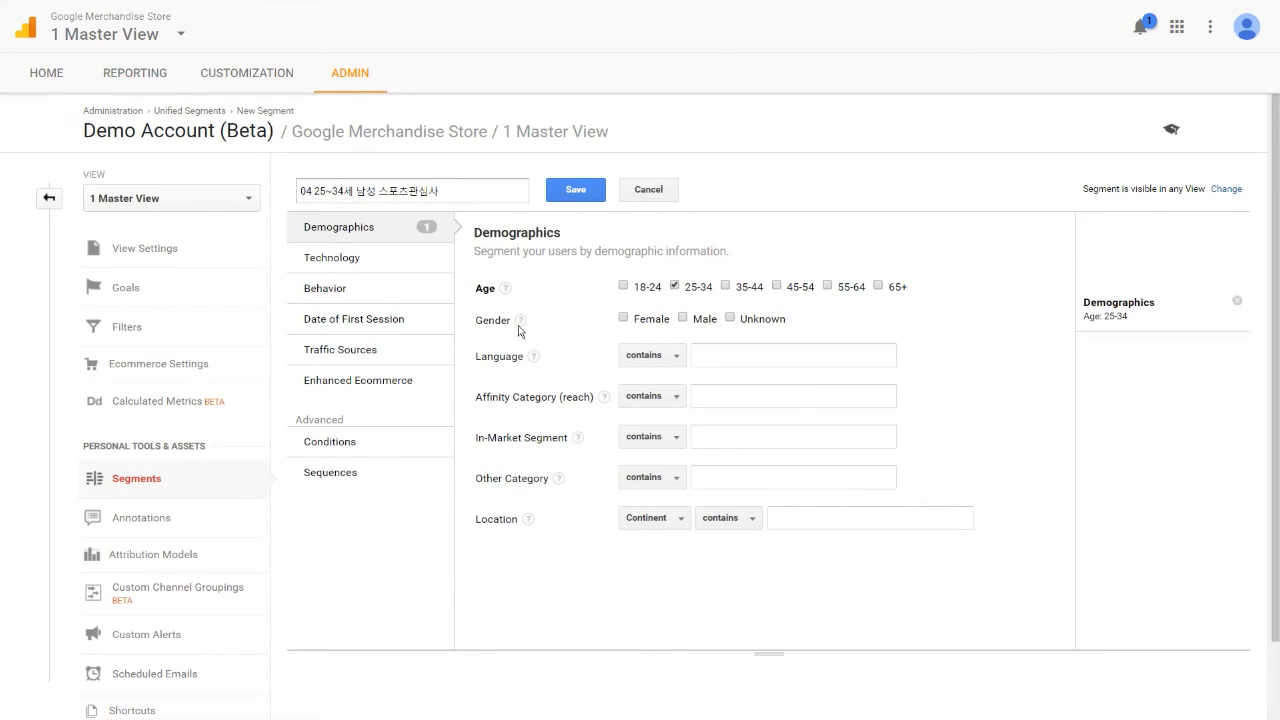
{"action": "left_click", "coordinate": [691, 322]}
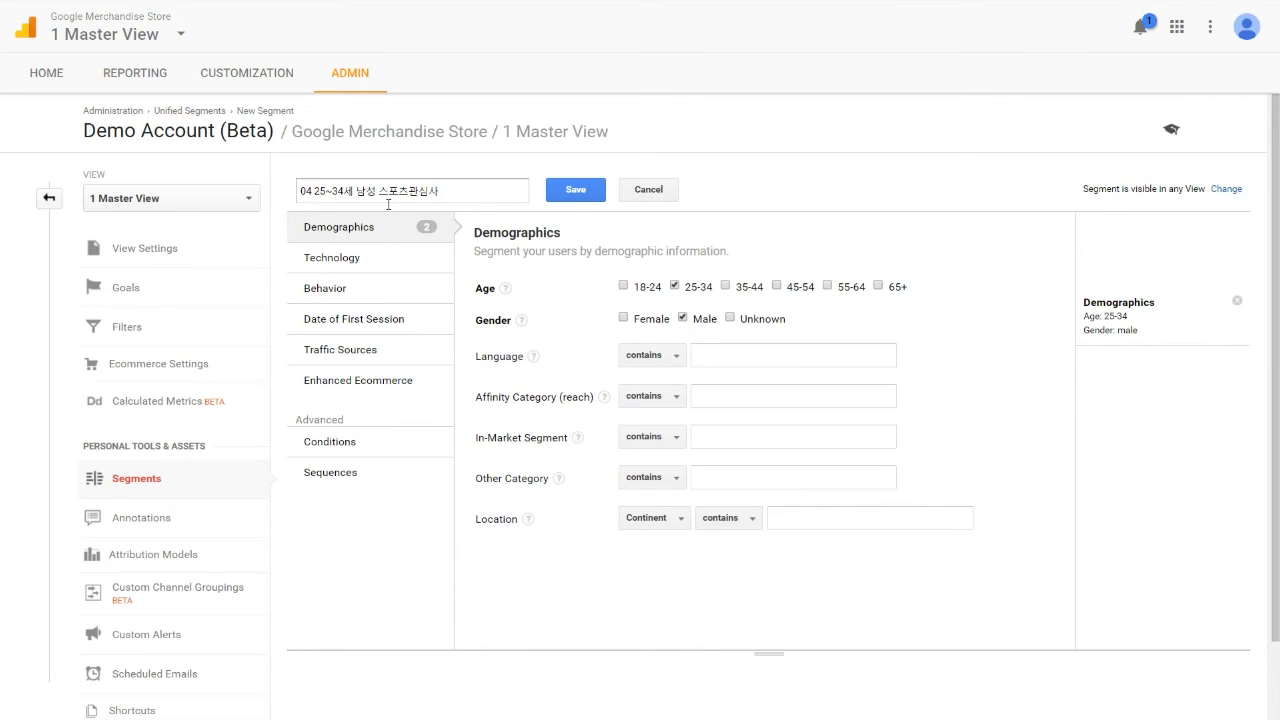
{"action": "left_click_drag", "start_coordinate": [476, 400], "coordinate": [567, 408]}
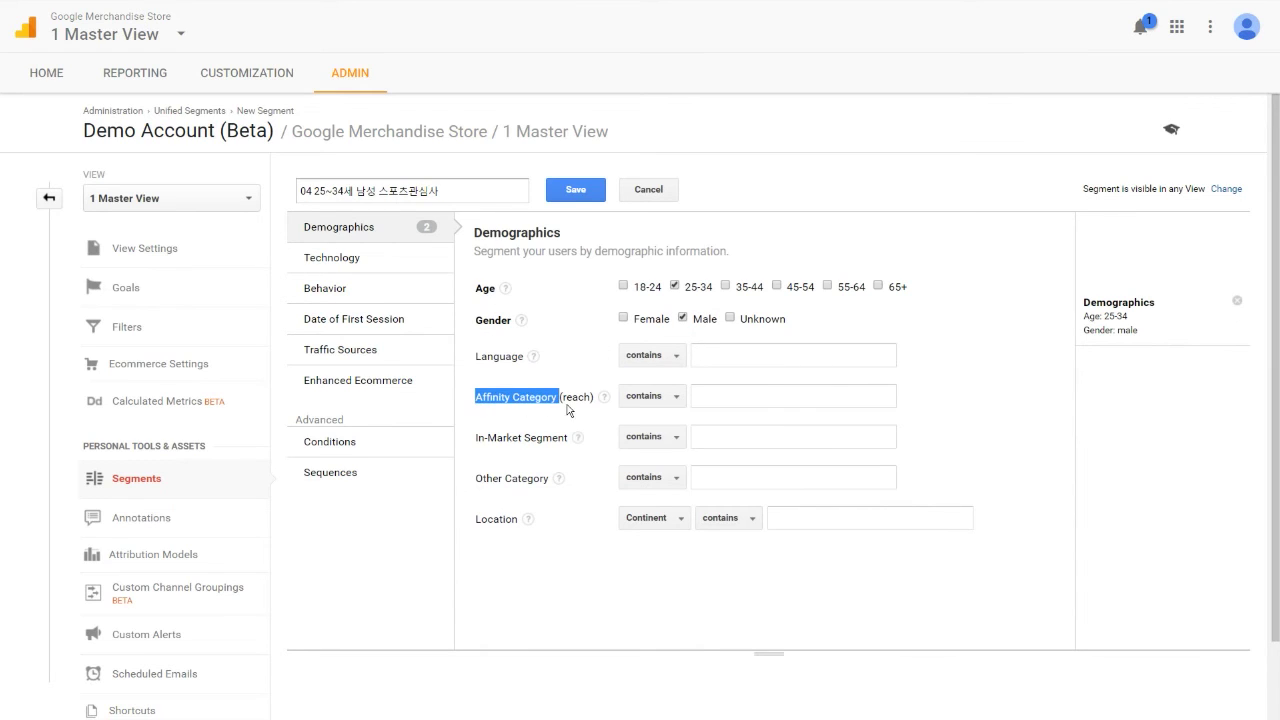
{"action": "left_click", "coordinate": [738, 399]}
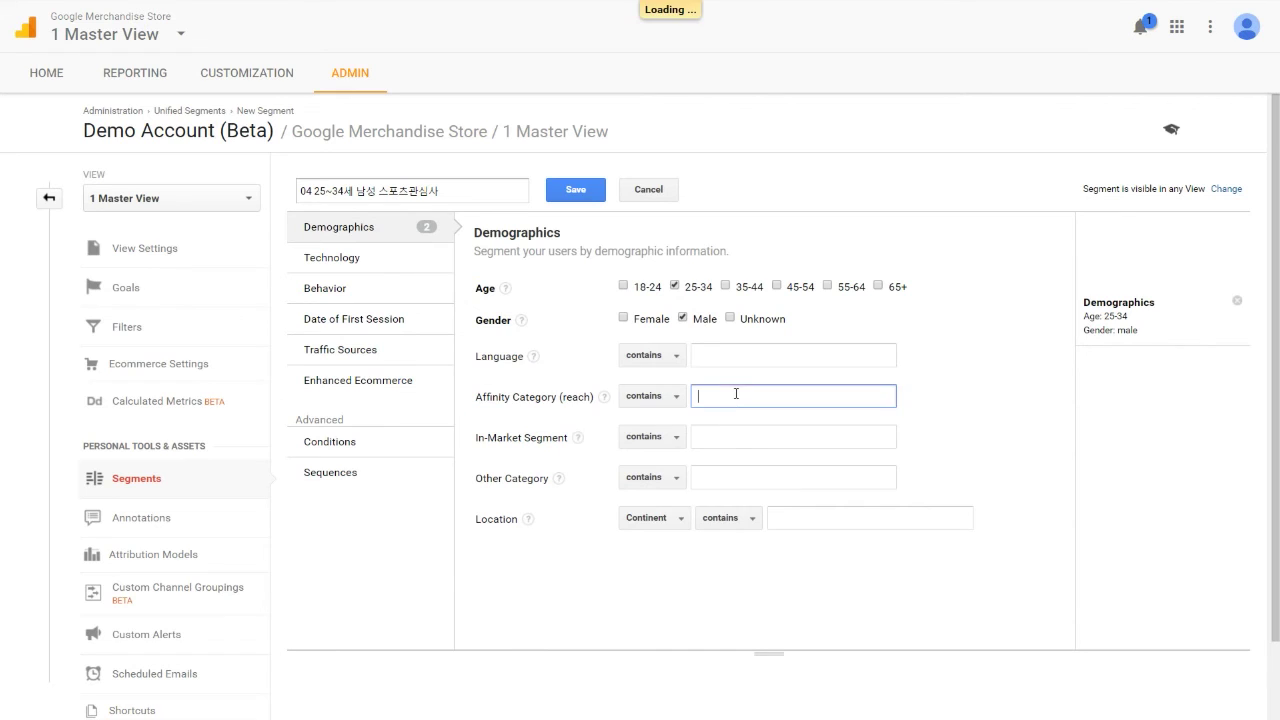
{"action": "type", "text": "sports"}
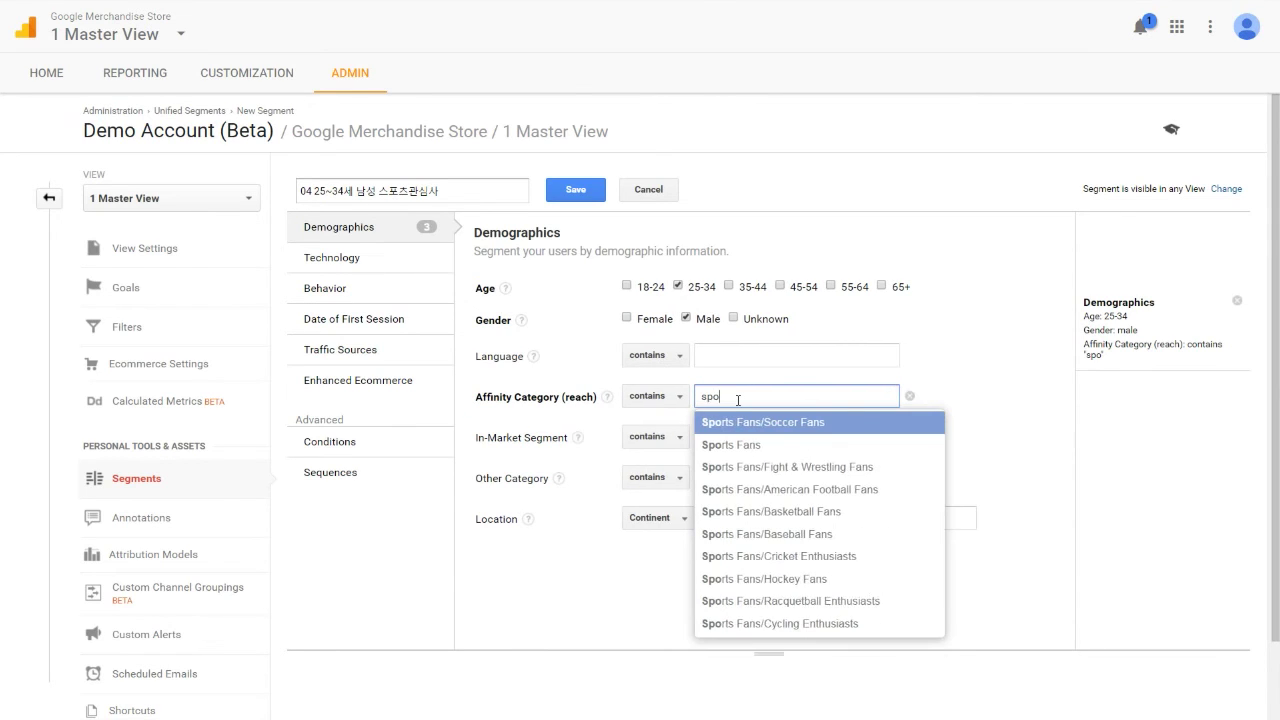
{"action": "left_click", "coordinate": [751, 446]}
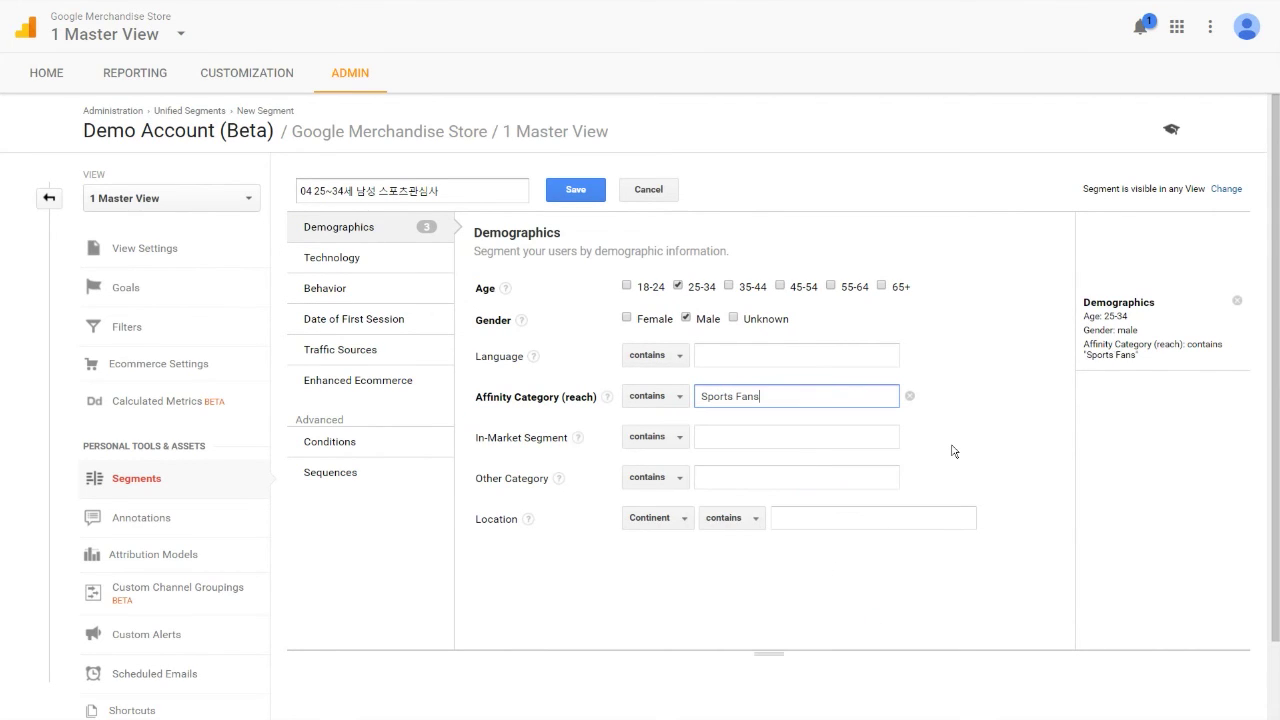
{"action": "left_click", "coordinate": [576, 192]}
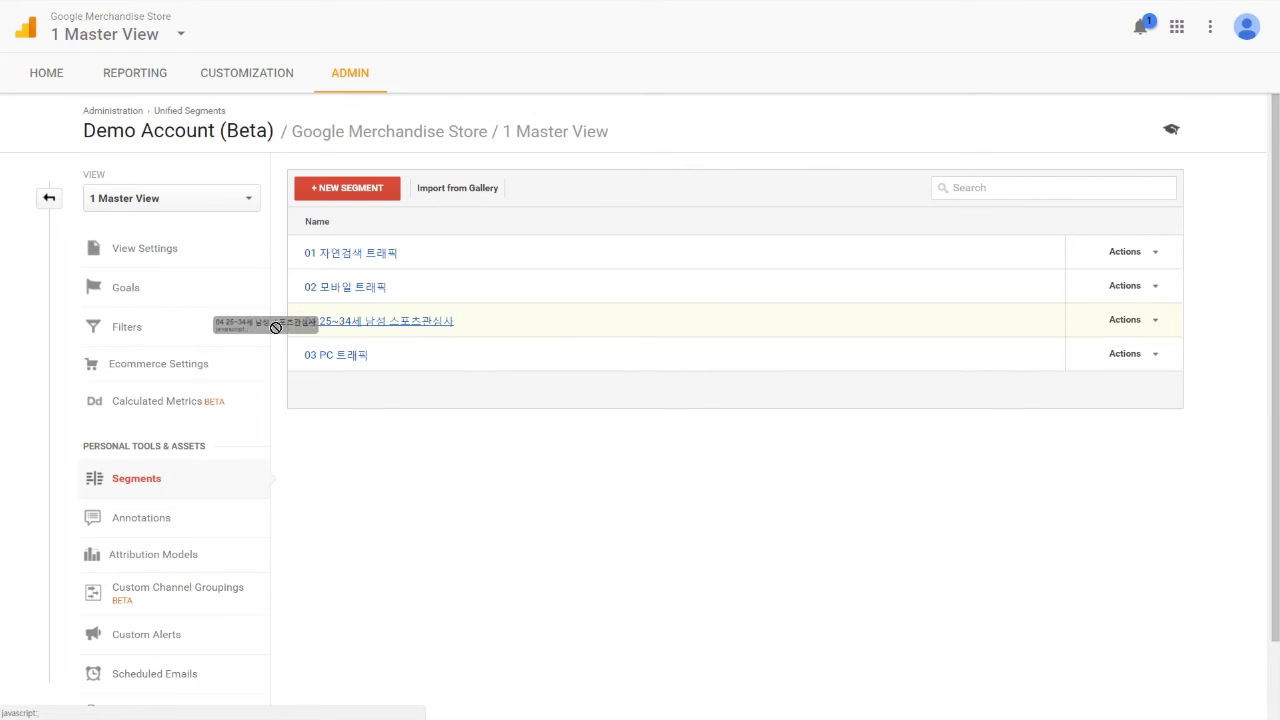
Open the Channels report under Acquisition and apply the "04 25~34세 남성 스포츠관심사" segment alongside All Users
{"action": "left_click", "coordinate": [142, 86]}
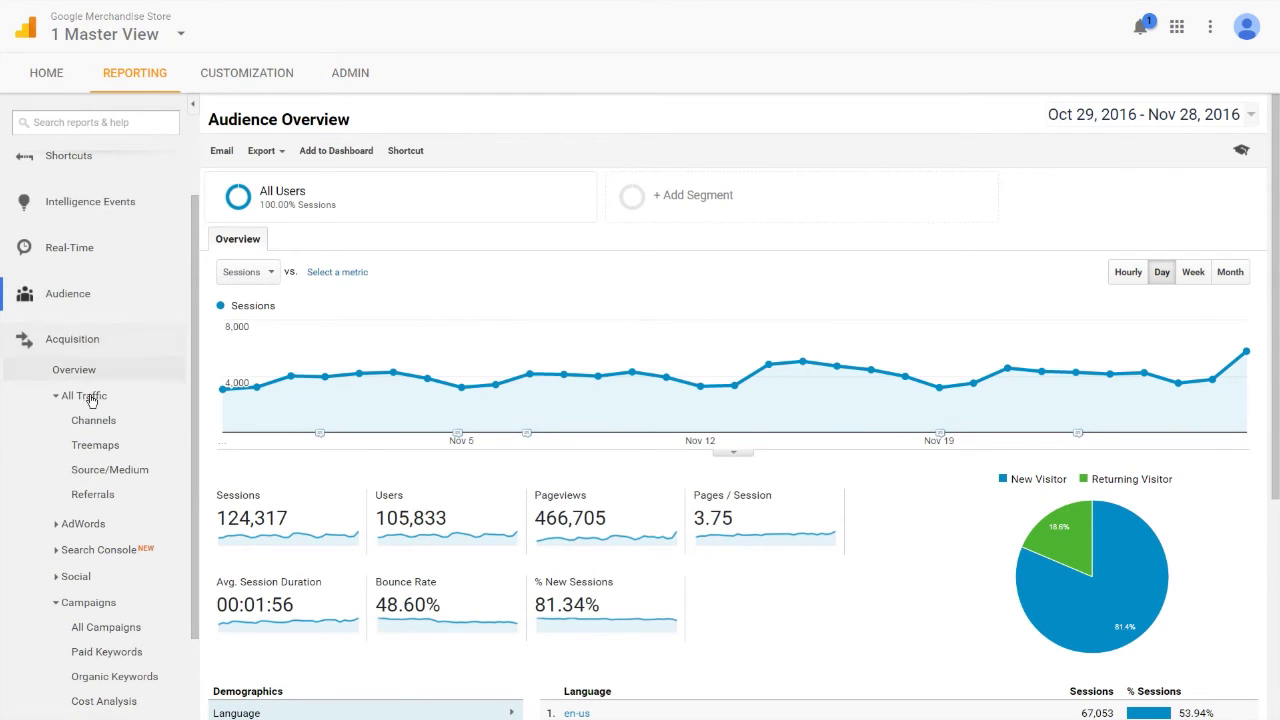
{"action": "left_click", "coordinate": [99, 430]}
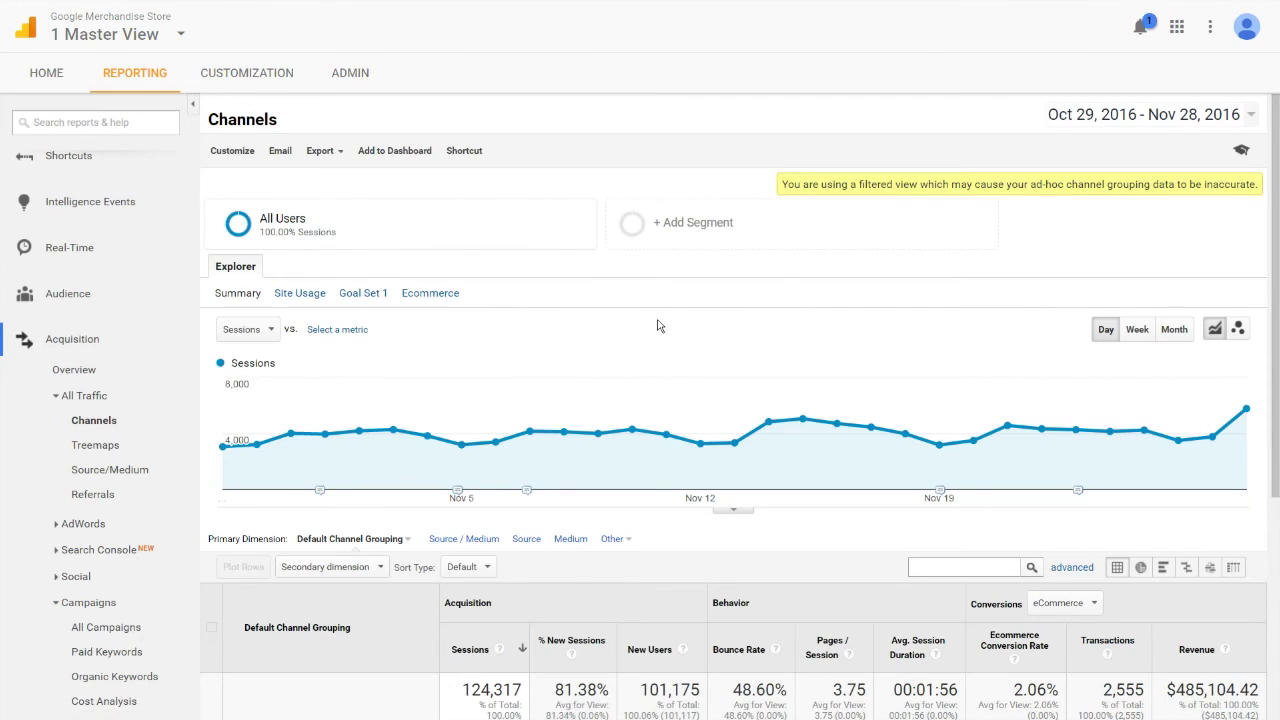
{"action": "left_click", "coordinate": [693, 244]}
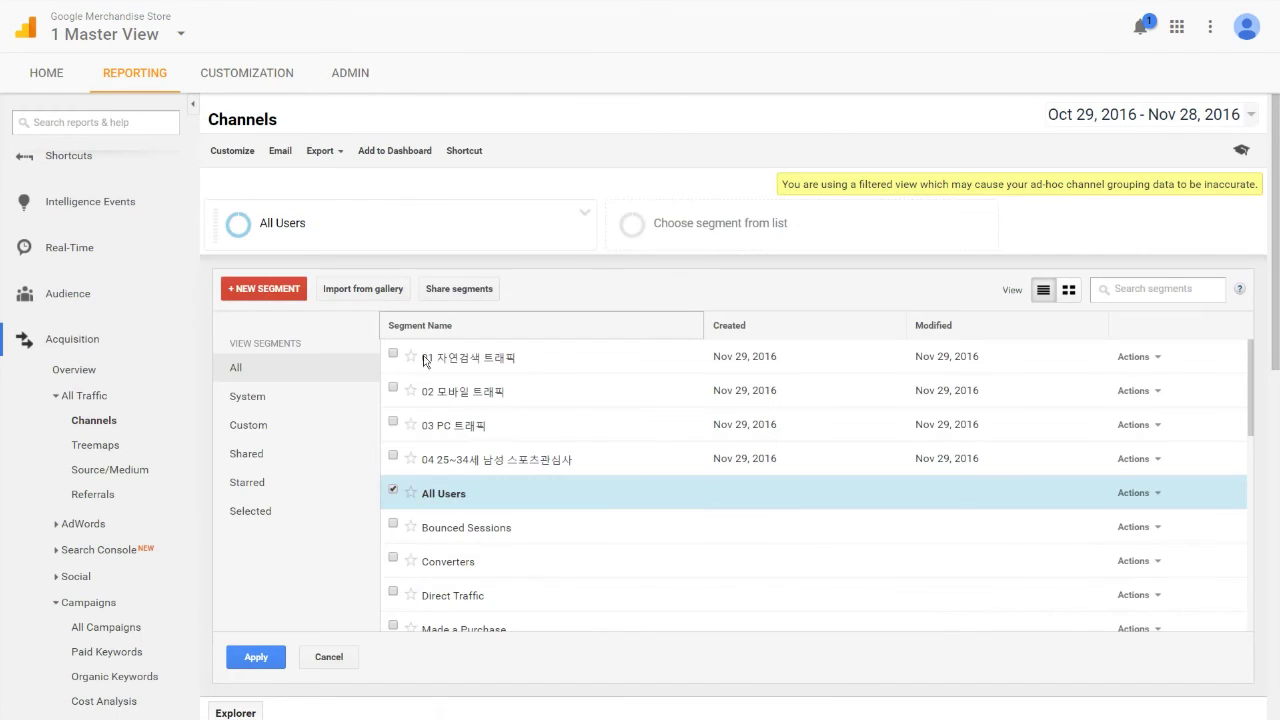
{"action": "left_click", "coordinate": [393, 456]}
{"action": "scroll", "coordinate": [400, 480], "scroll_direction": "down", "scroll_amount": 1}
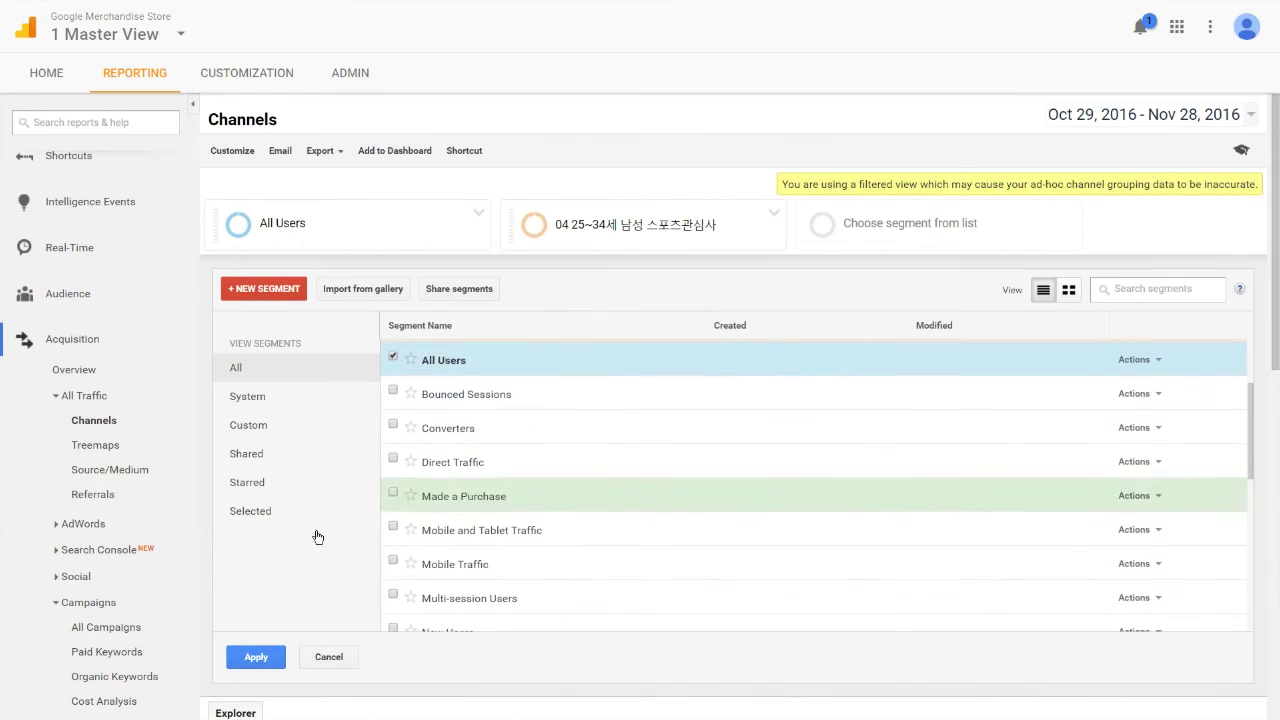
{"action": "left_click", "coordinate": [256, 657]}
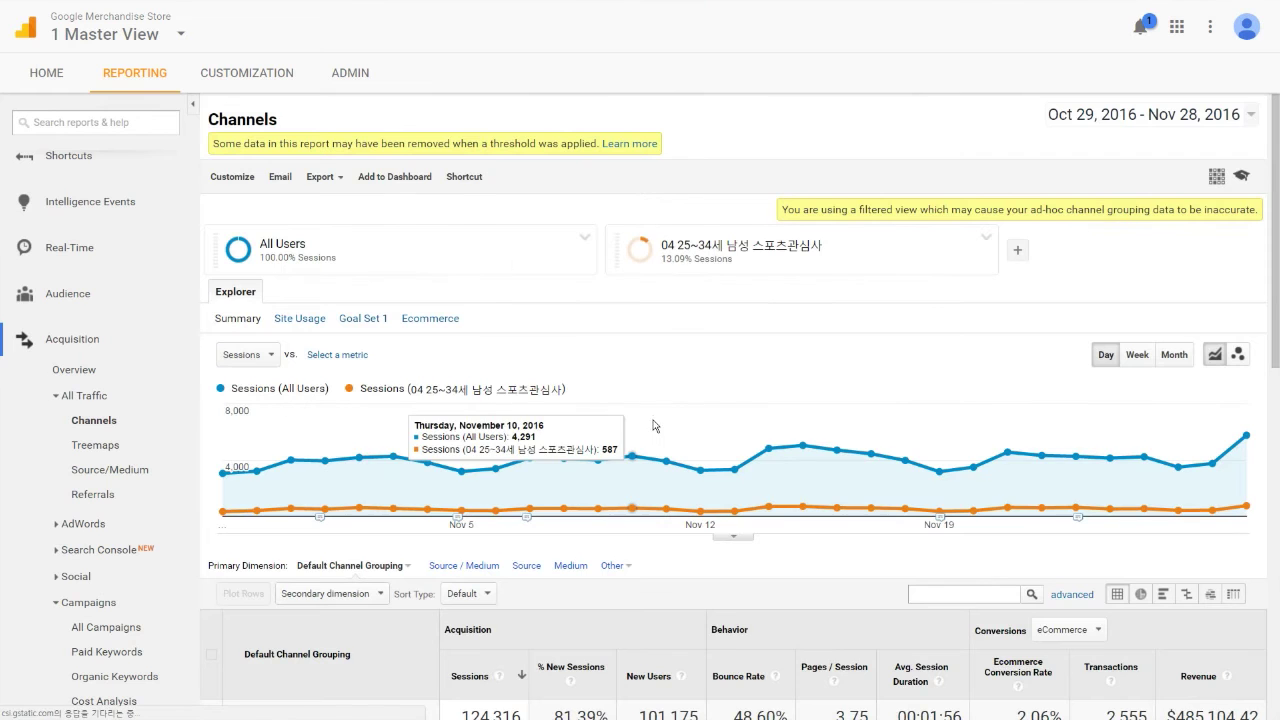
Switch the conversions in the channel table to Goal 4: Entered Checkout
{"action": "scroll", "coordinate": [655, 426], "scroll_direction": "down", "scroll_amount": 5}
{"action": "scroll", "coordinate": [658, 362], "scroll_direction": "up", "scroll_amount": 2}
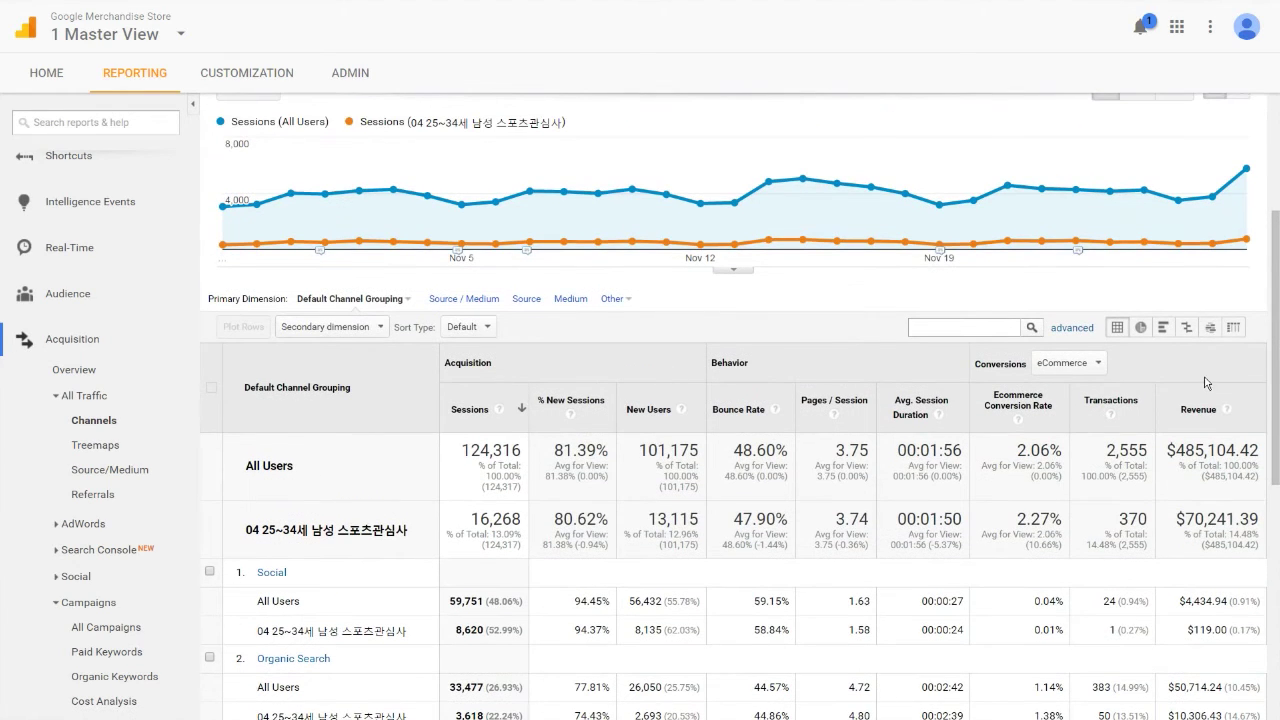
{"action": "left_click", "coordinate": [1090, 365]}
{"action": "left_click", "coordinate": [1100, 505]}
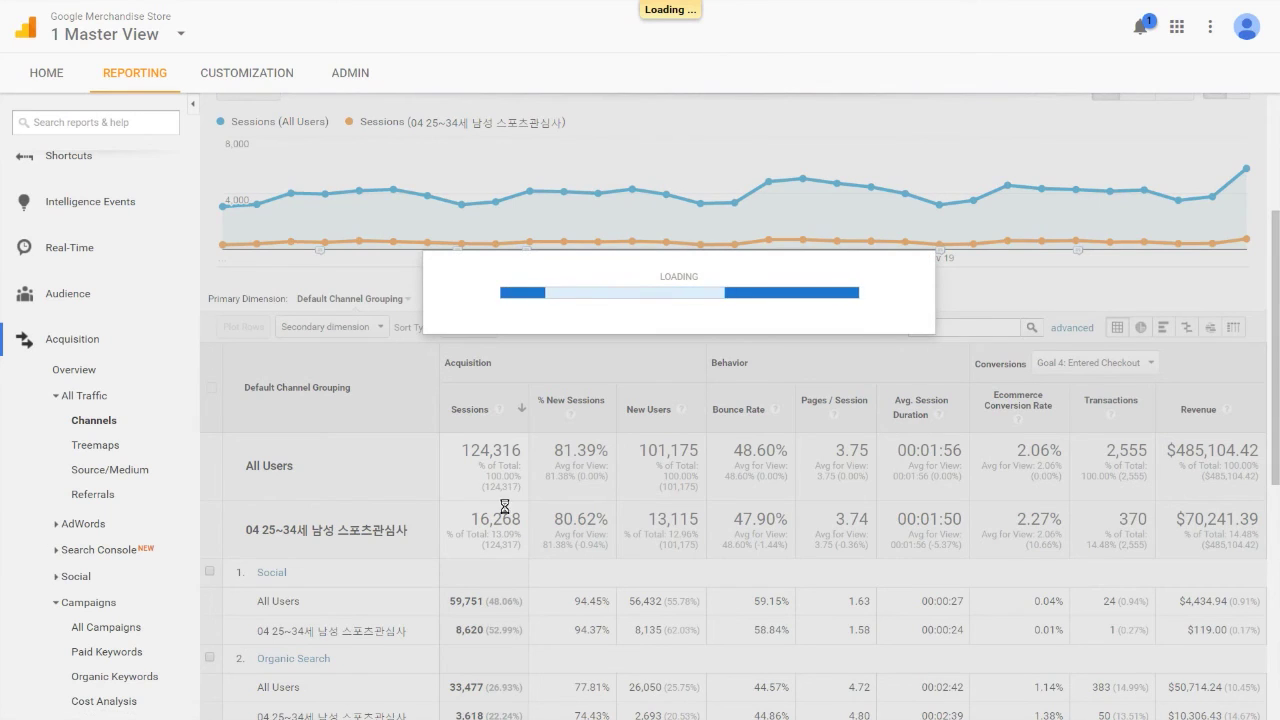
Compare the sessions and Entered Checkout conversion rates of All Users and the "04 25~34세 남성 스포츠관심사" segment
{"action": "scroll", "coordinate": [470, 453], "scroll_direction": "down", "scroll_amount": 3}
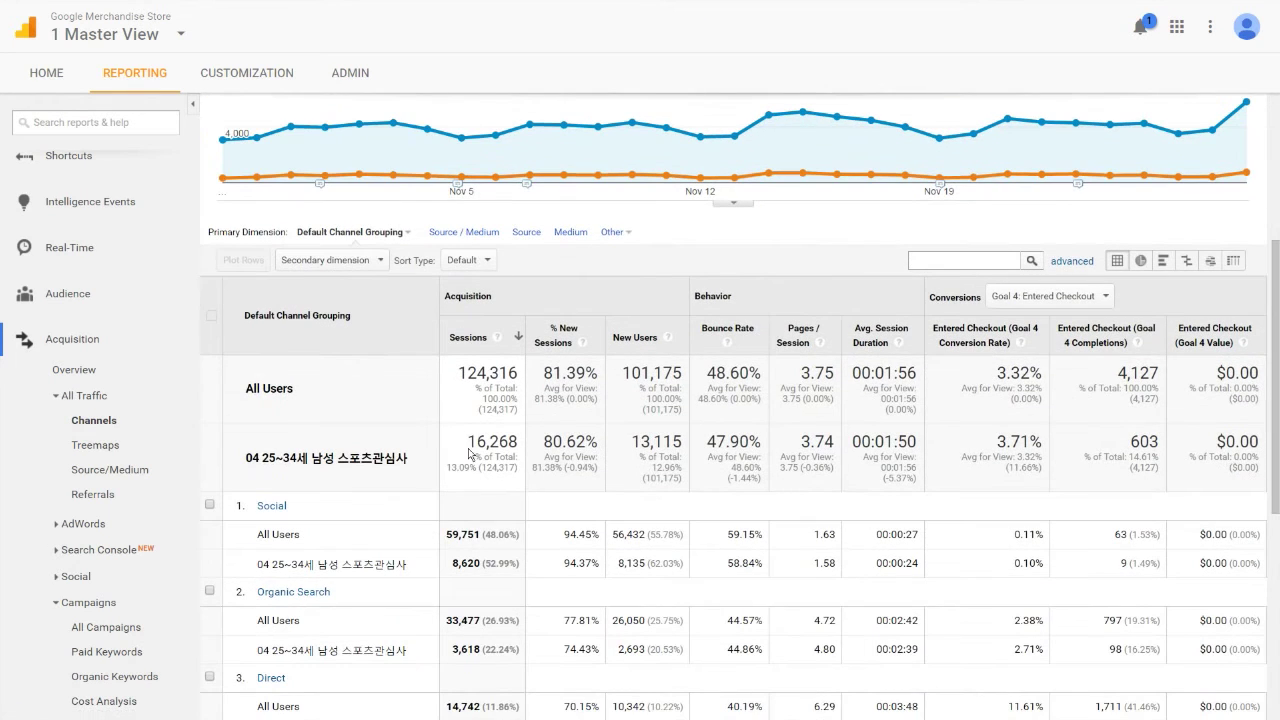
{"action": "left_click_drag", "start_coordinate": [464, 381], "coordinate": [543, 384]}
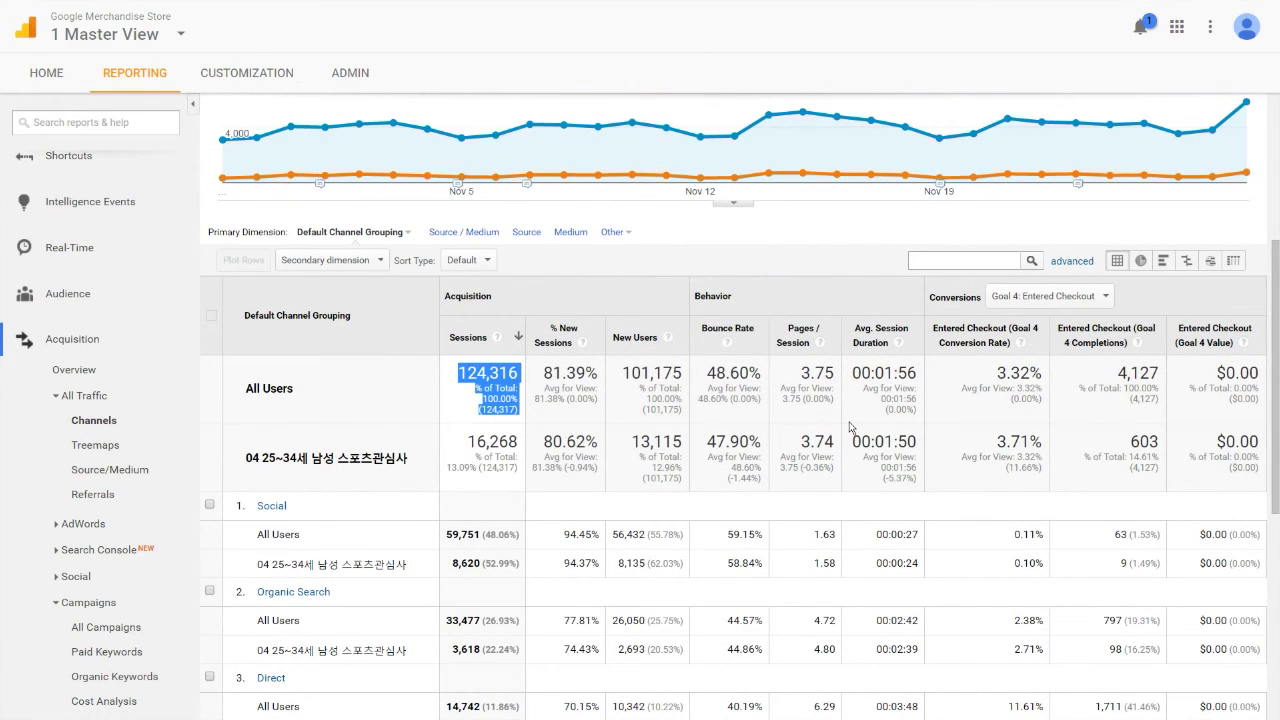
{"action": "left_click_drag", "start_coordinate": [1004, 383], "coordinate": [1057, 376]}
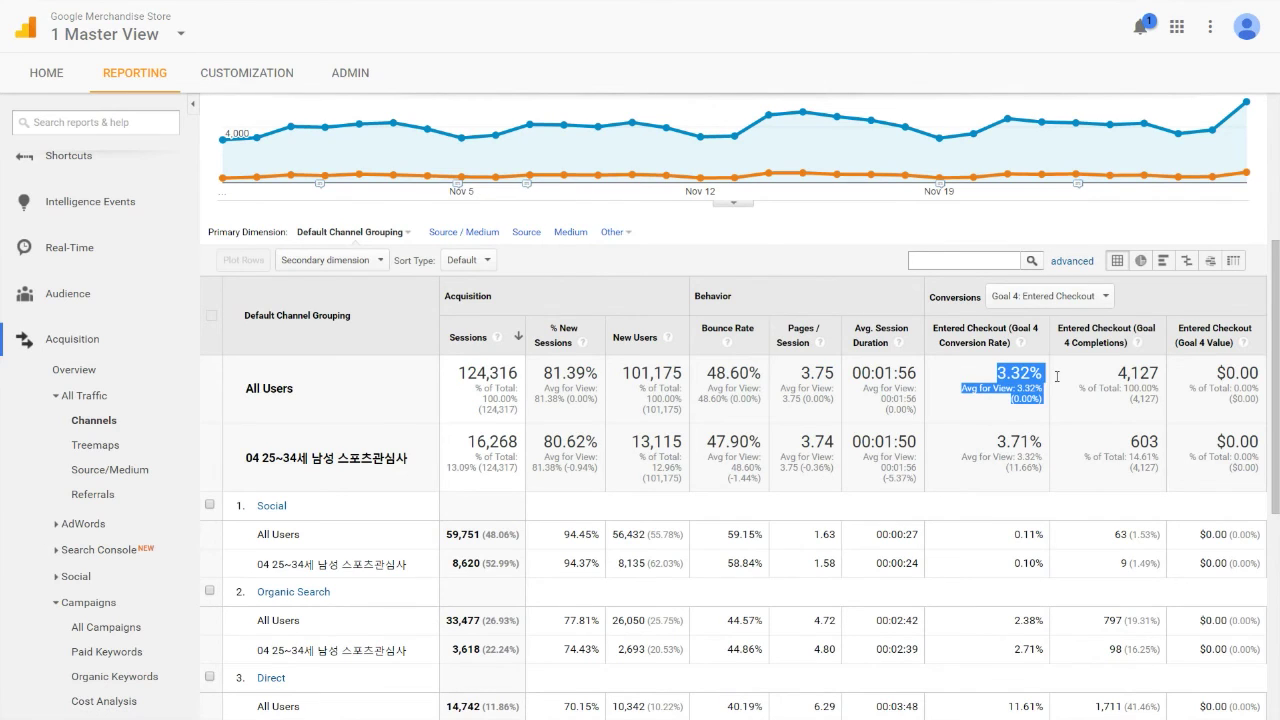
{"action": "left_click_drag", "start_coordinate": [252, 457], "coordinate": [427, 467]}
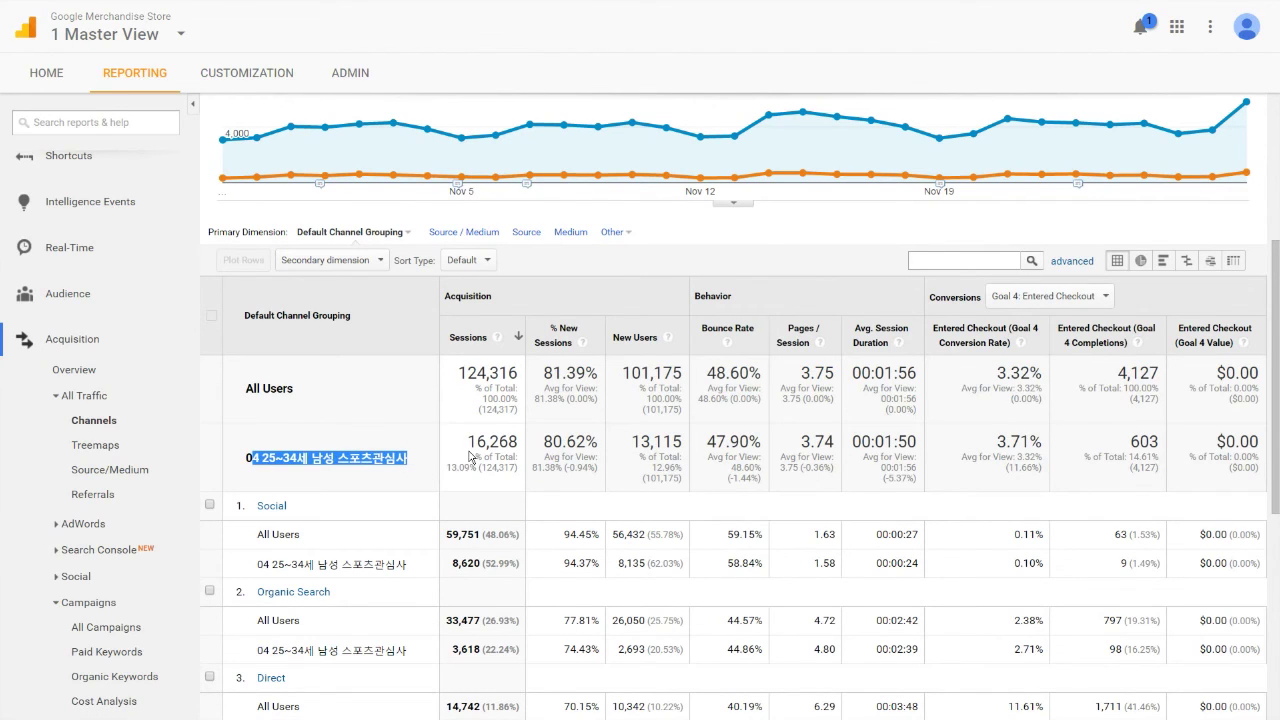
{"action": "left_click", "coordinate": [456, 476]}
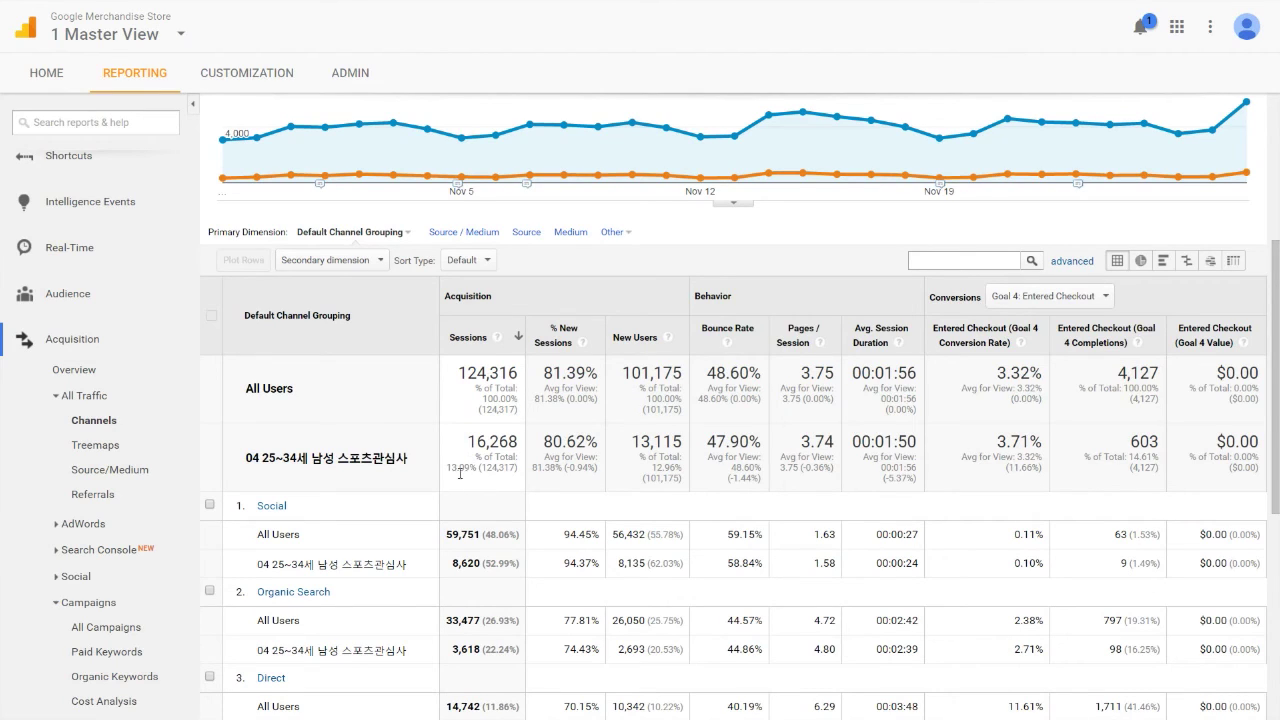
{"action": "left_click_drag", "start_coordinate": [473, 449], "coordinate": [534, 467]}
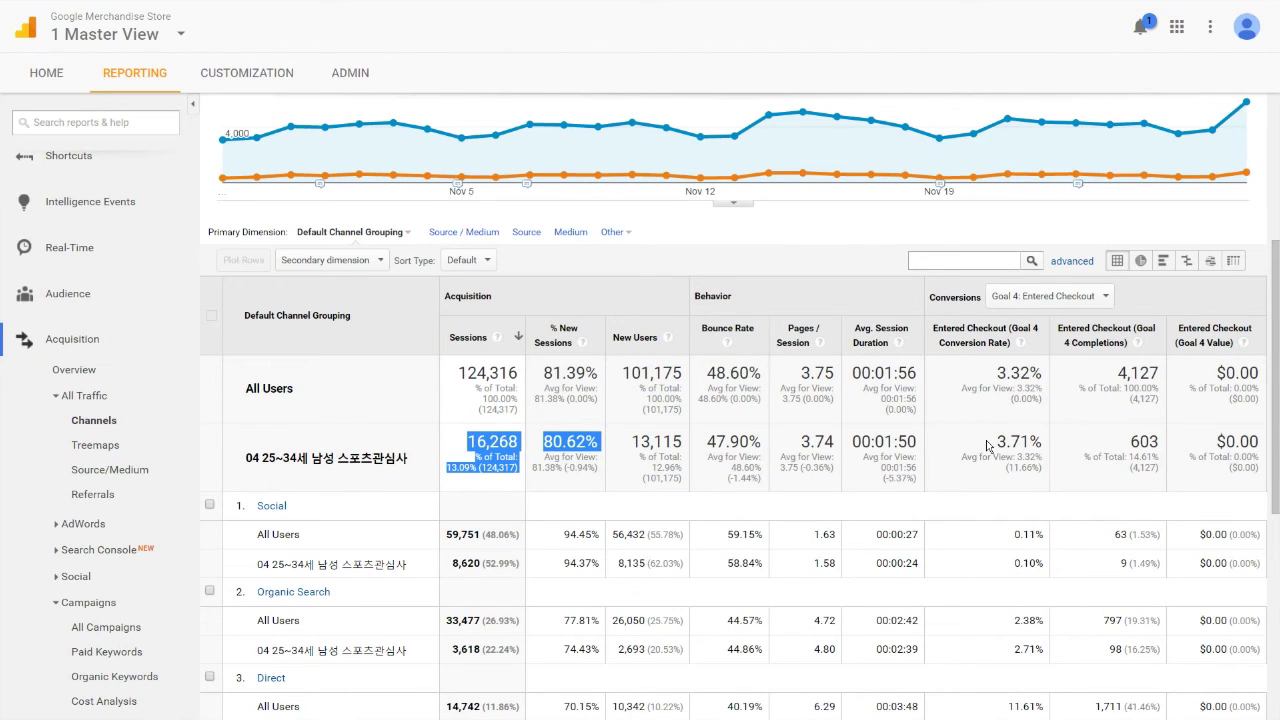
Return to the view's segment administration and create a new segment named "05 25~34세 여성 기술관심사"
{"action": "scroll", "coordinate": [555, 315], "scroll_direction": "up", "scroll_amount": 4}
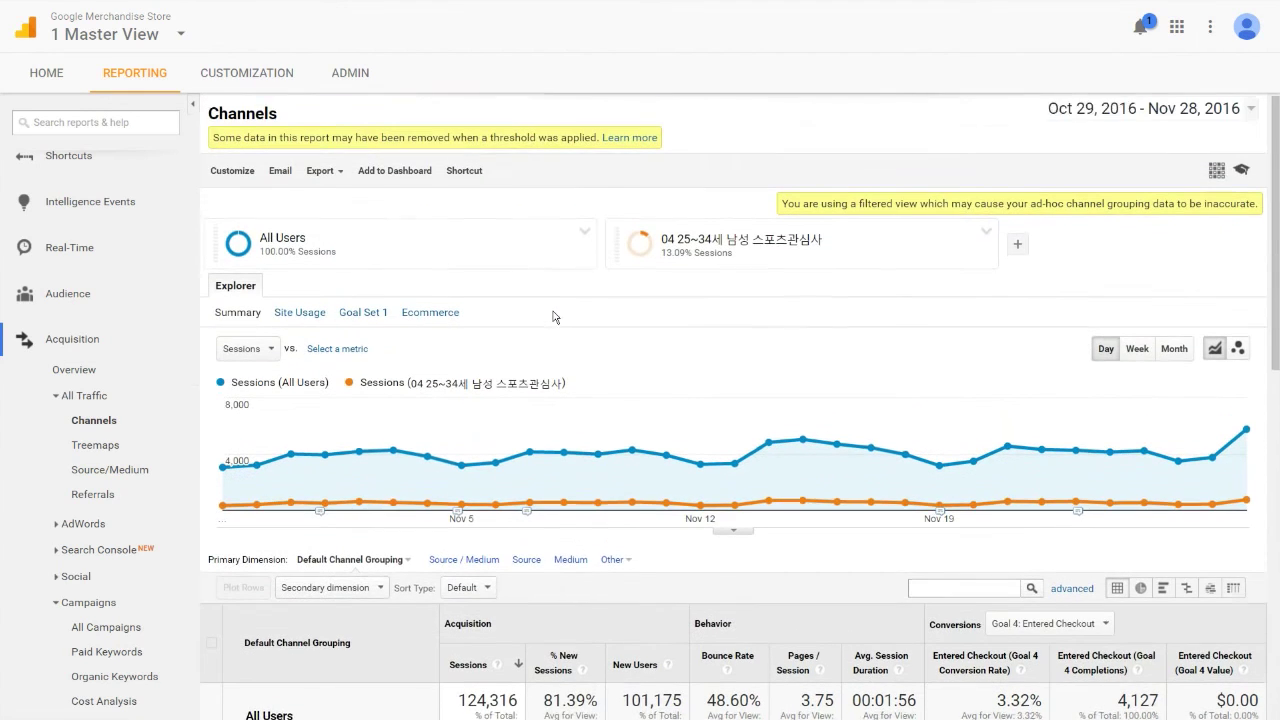
{"action": "left_click", "coordinate": [350, 75]}
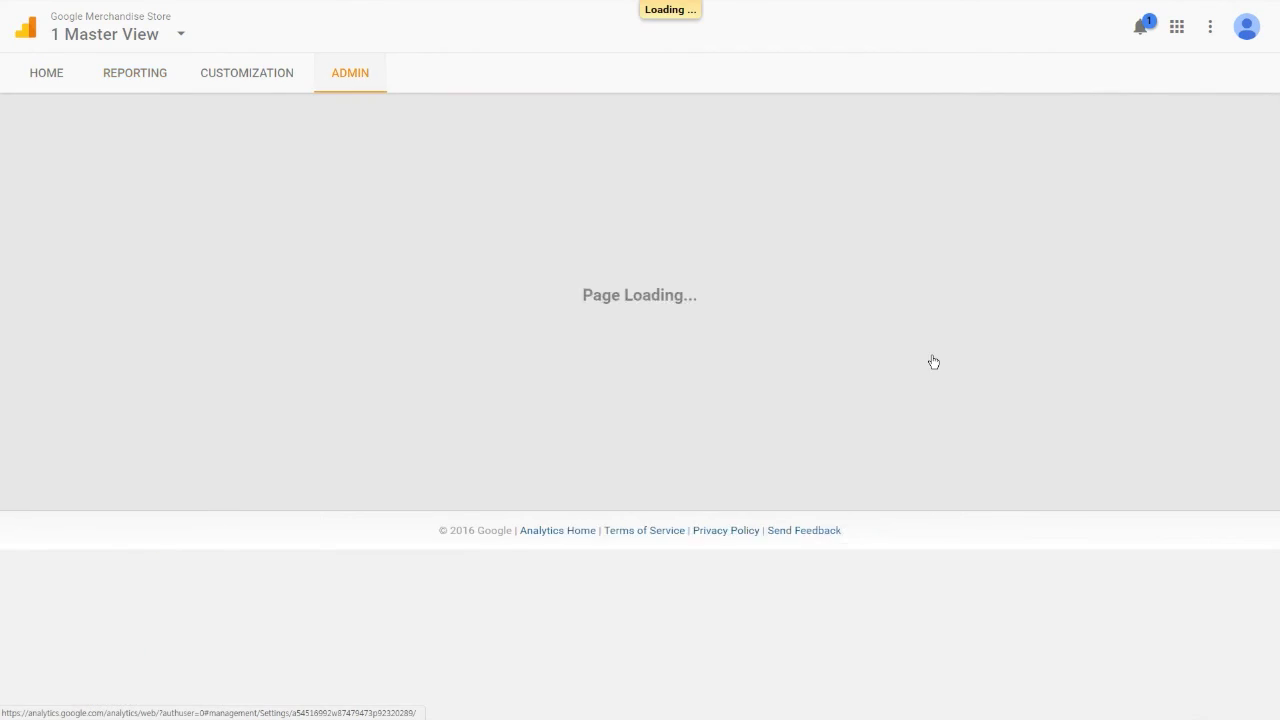
{"action": "scroll", "coordinate": [786, 551], "scroll_direction": "down", "scroll_amount": 1}
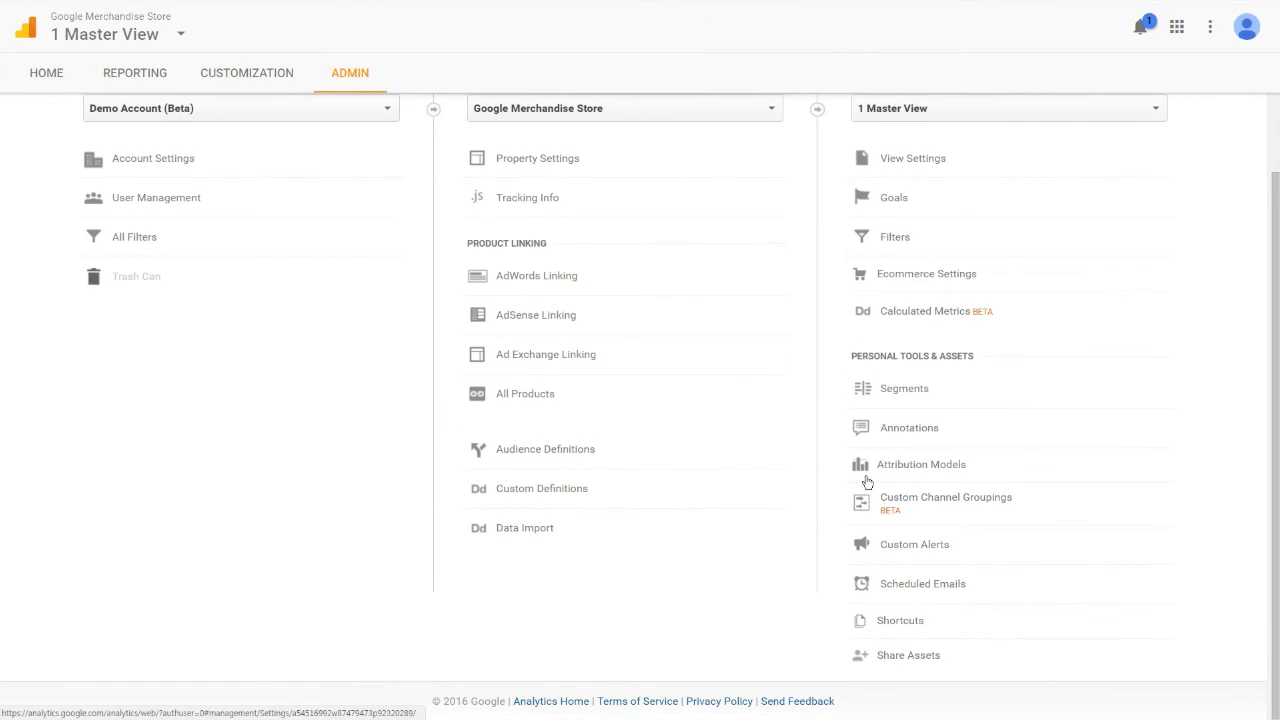
{"action": "left_click", "coordinate": [904, 389]}
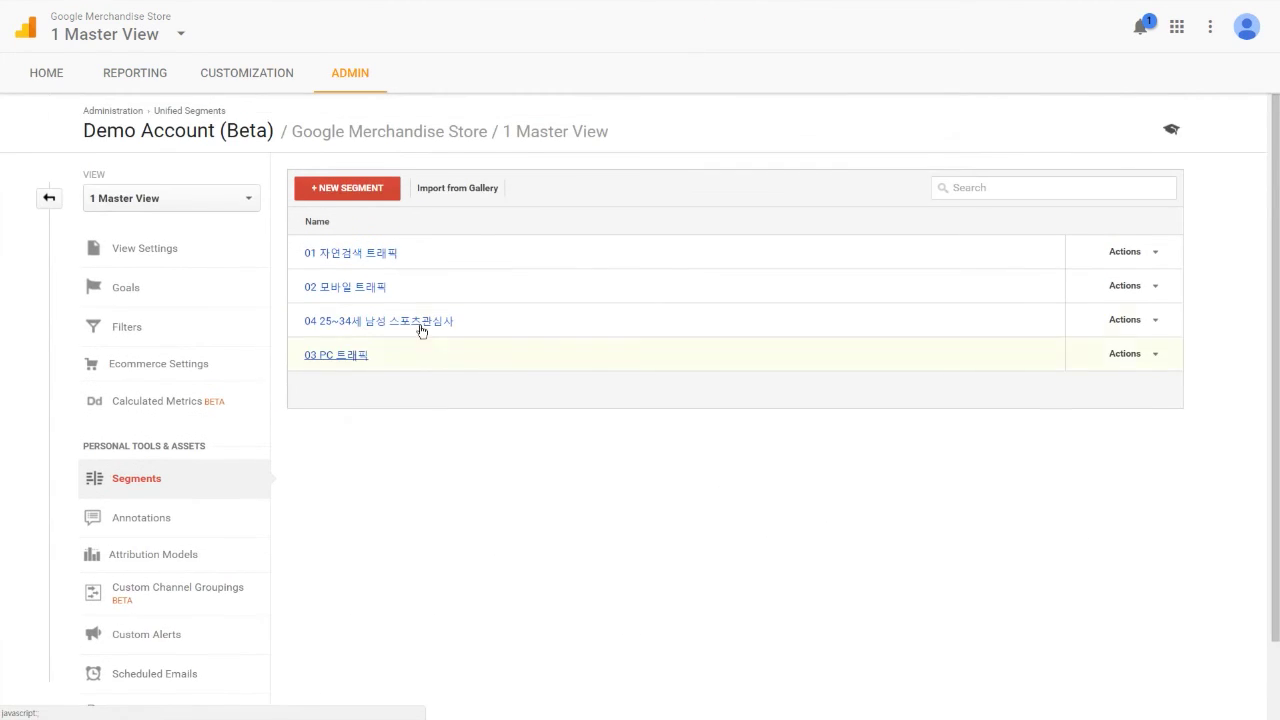
{"action": "left_click", "coordinate": [343, 190]}
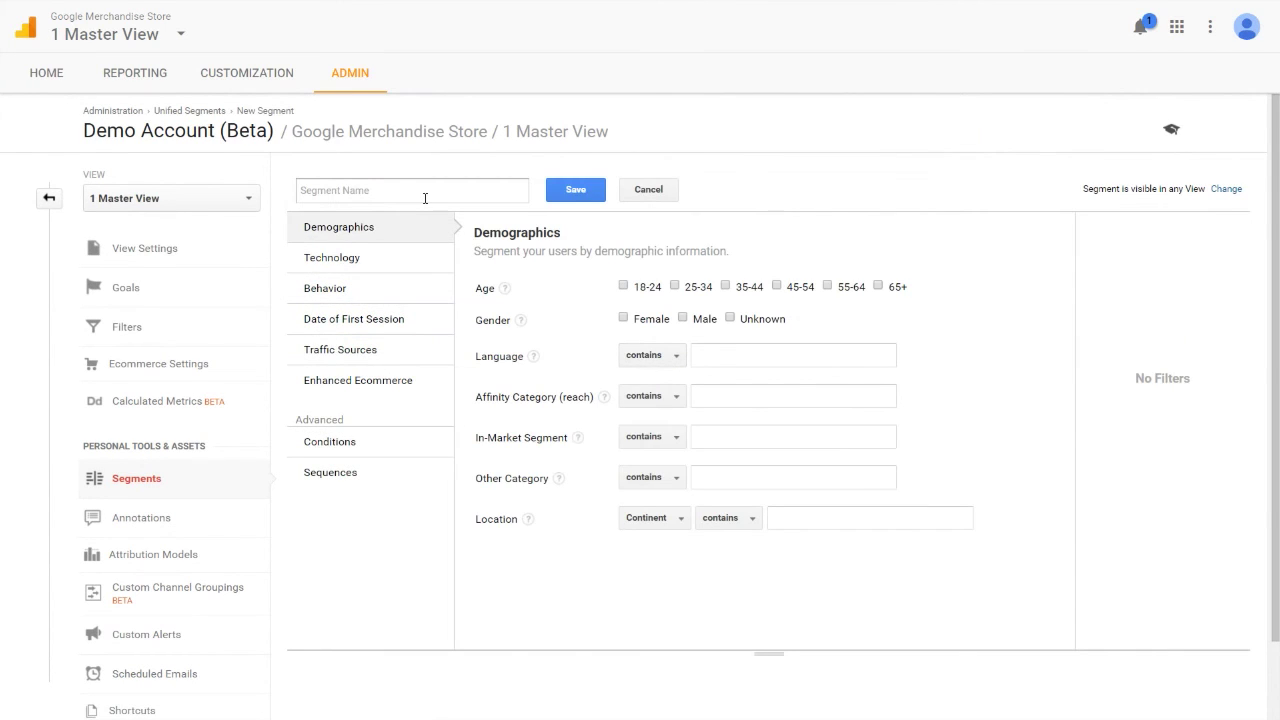
{"action": "type", "text": "05"}
{"action": "type", "text": "25~34세 여성 기술관심사"}
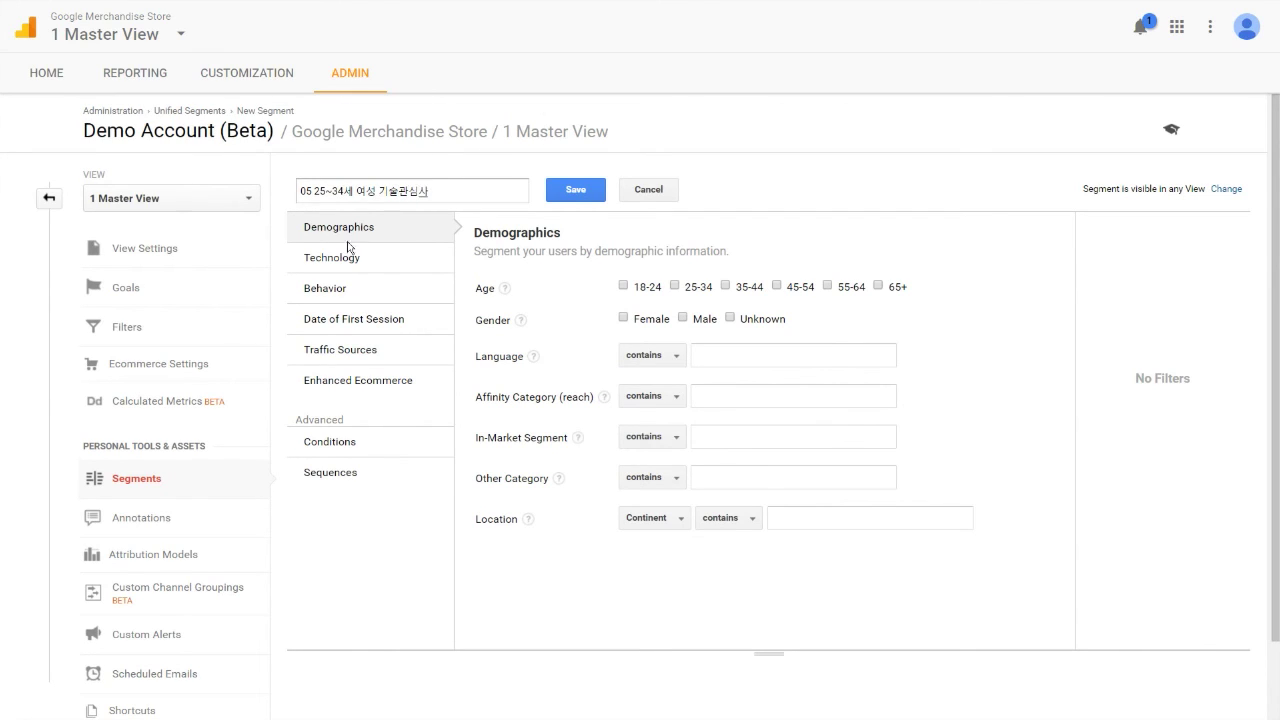
Limit the new segment to females aged 25-34 whose affinity category contains "Technophiles" and save it
{"action": "left_click", "coordinate": [683, 291]}
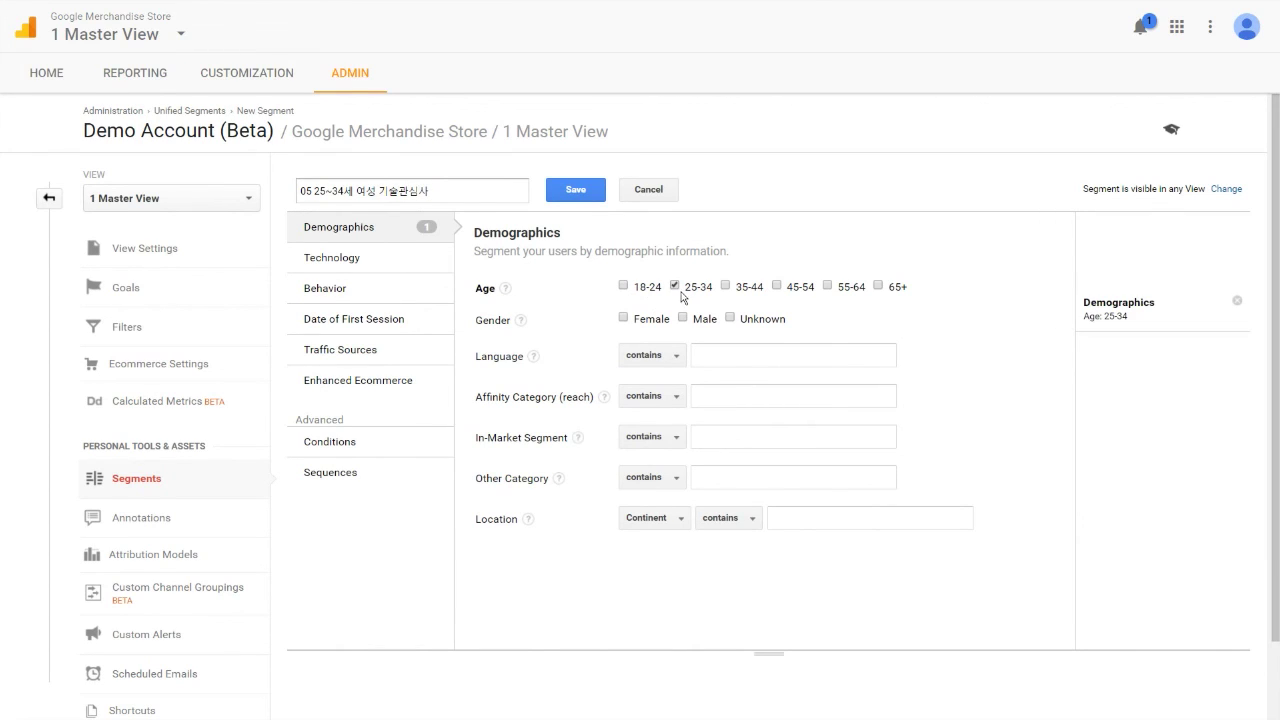
{"action": "left_click", "coordinate": [624, 319]}
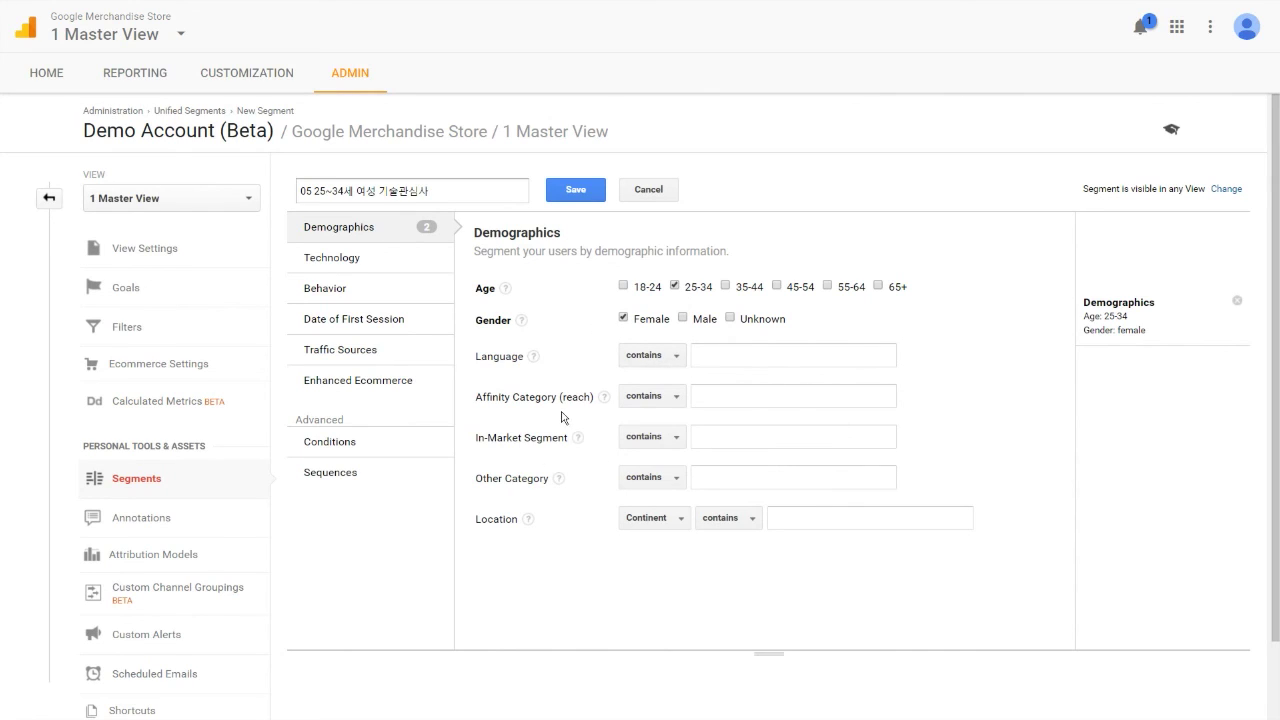
{"action": "left_click", "coordinate": [738, 403]}
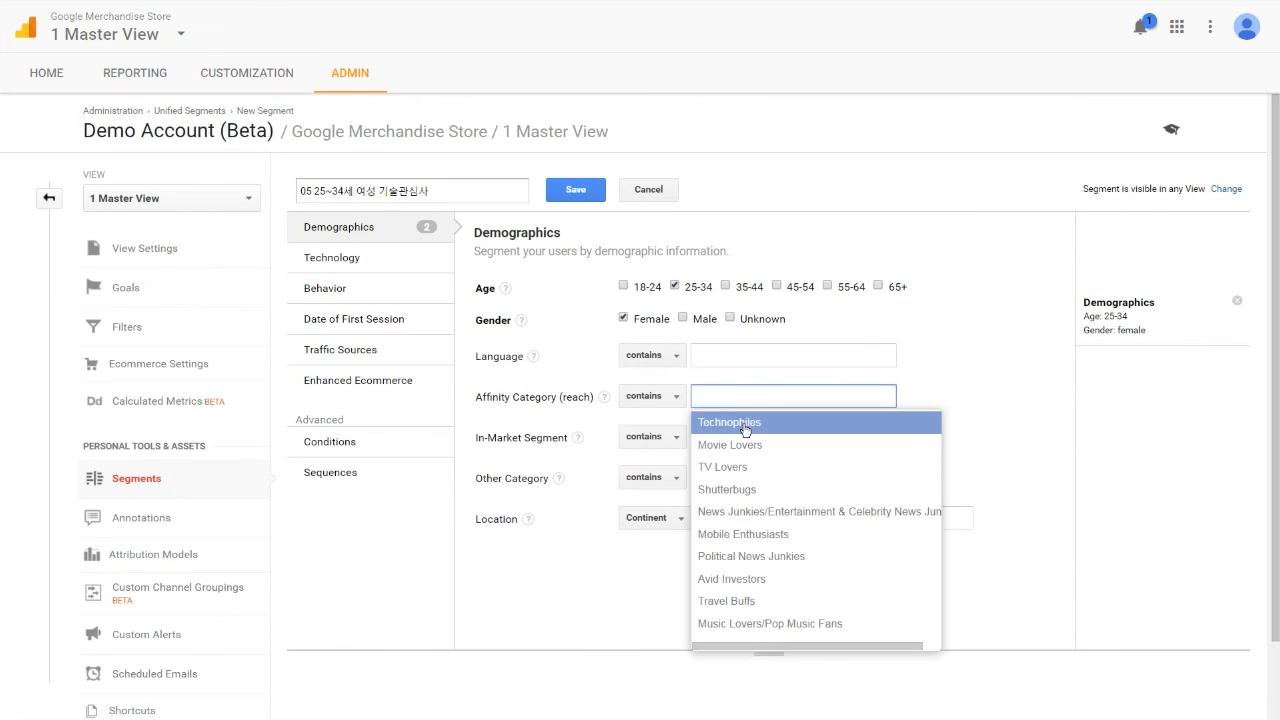
{"action": "left_click", "coordinate": [740, 423]}
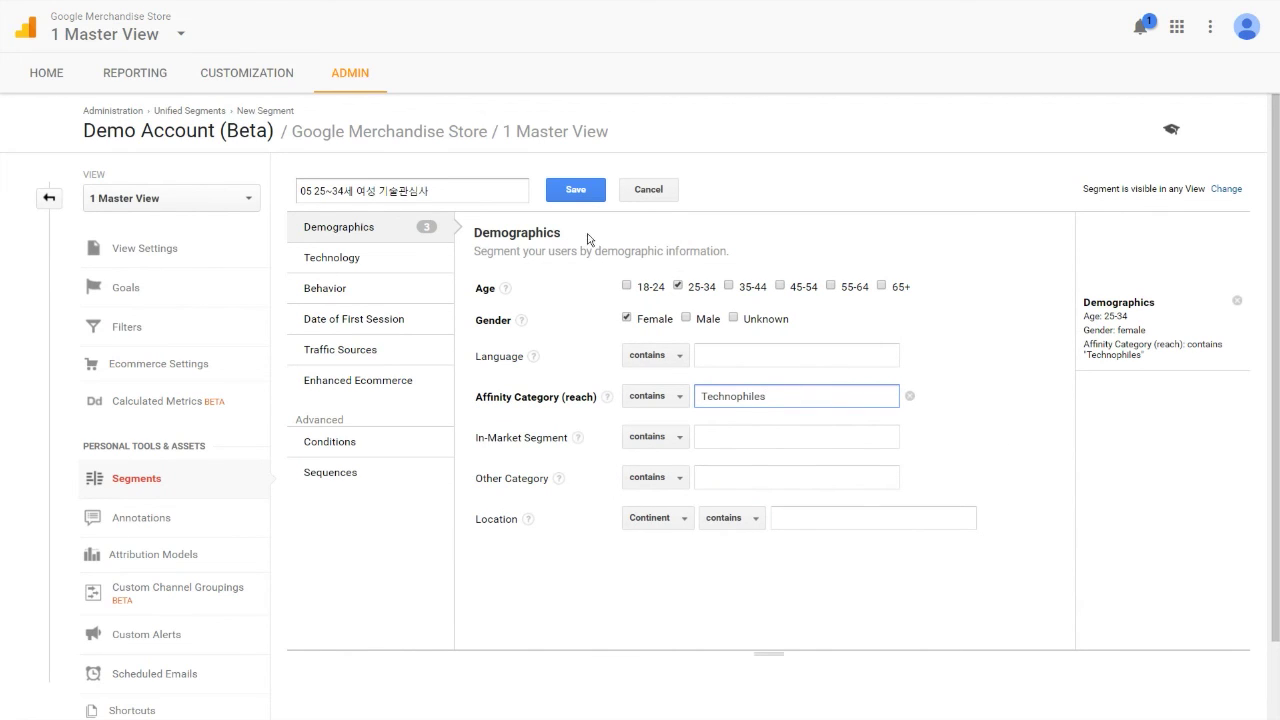
{"action": "left_click", "coordinate": [590, 190]}
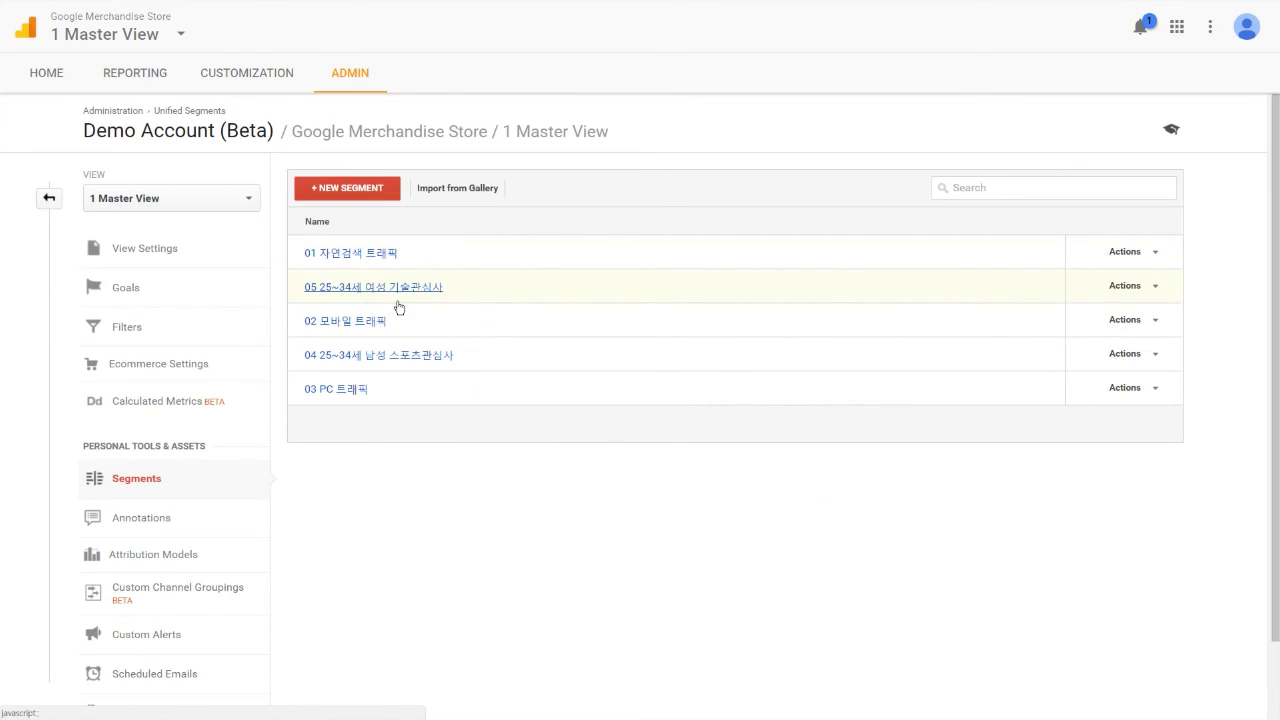
Open the Channels report under Acquisition and apply the "04 25~34세 남성 스포츠관심사" and "05 25~34세 여성 기술관심사" segments alongside All Users
{"action": "left_click", "coordinate": [138, 78]}
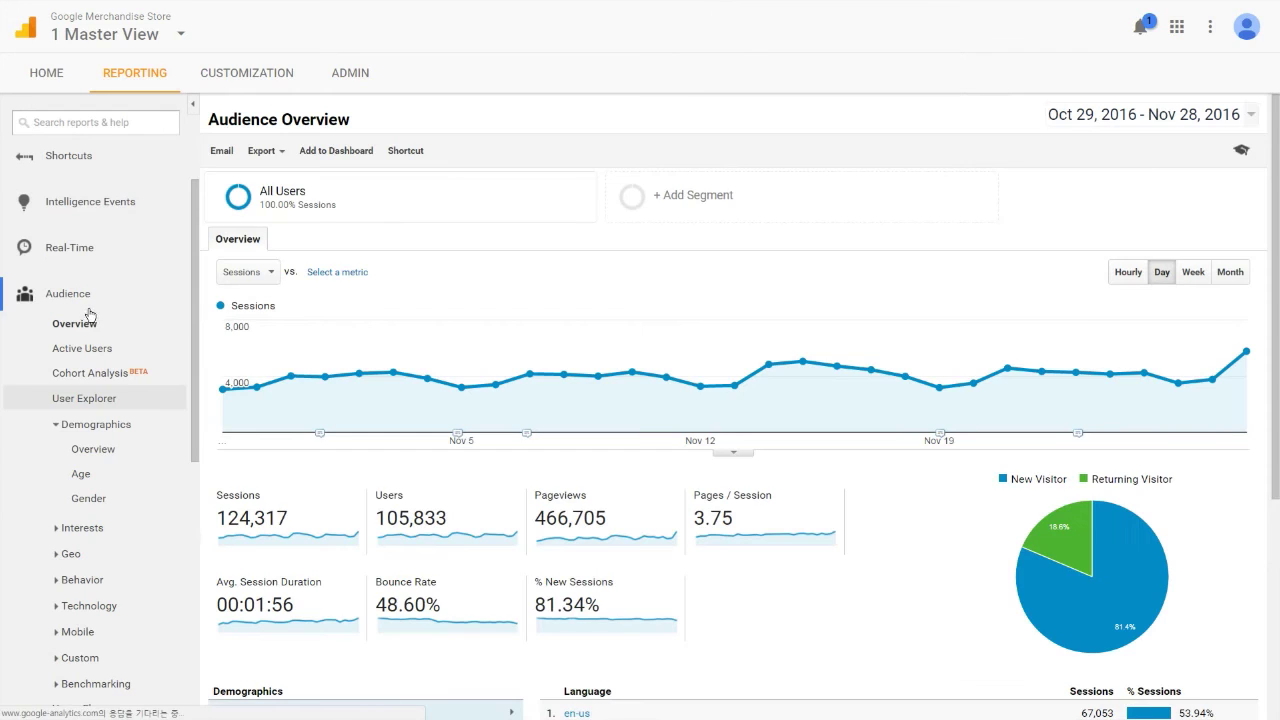
{"action": "left_click", "coordinate": [68, 293]}
{"action": "left_click", "coordinate": [72, 339]}
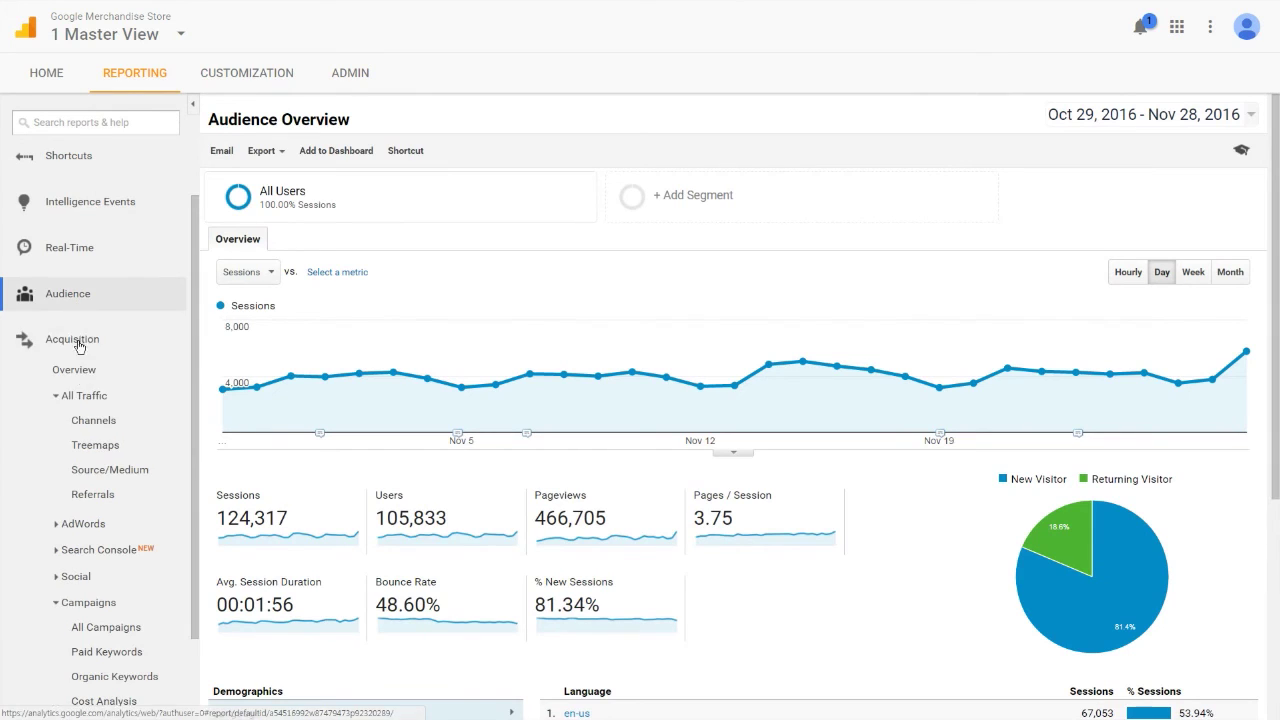
{"action": "left_click", "coordinate": [100, 424]}
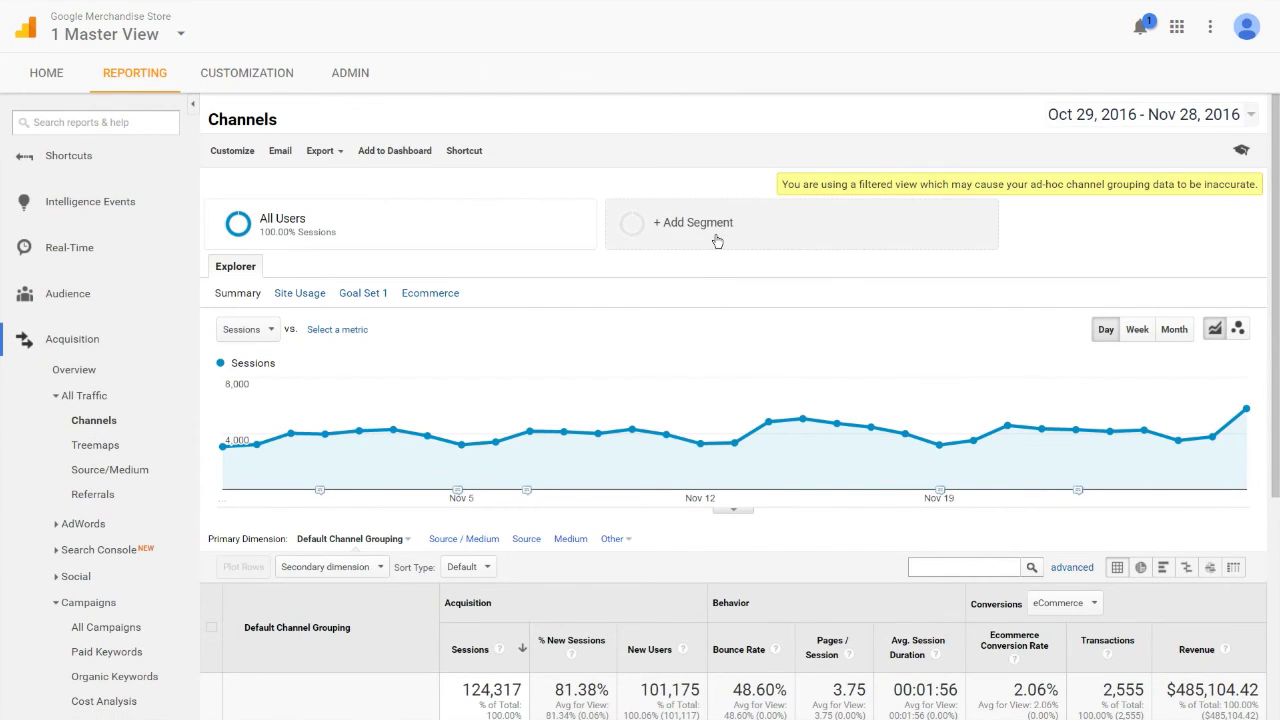
{"action": "left_click", "coordinate": [717, 241]}
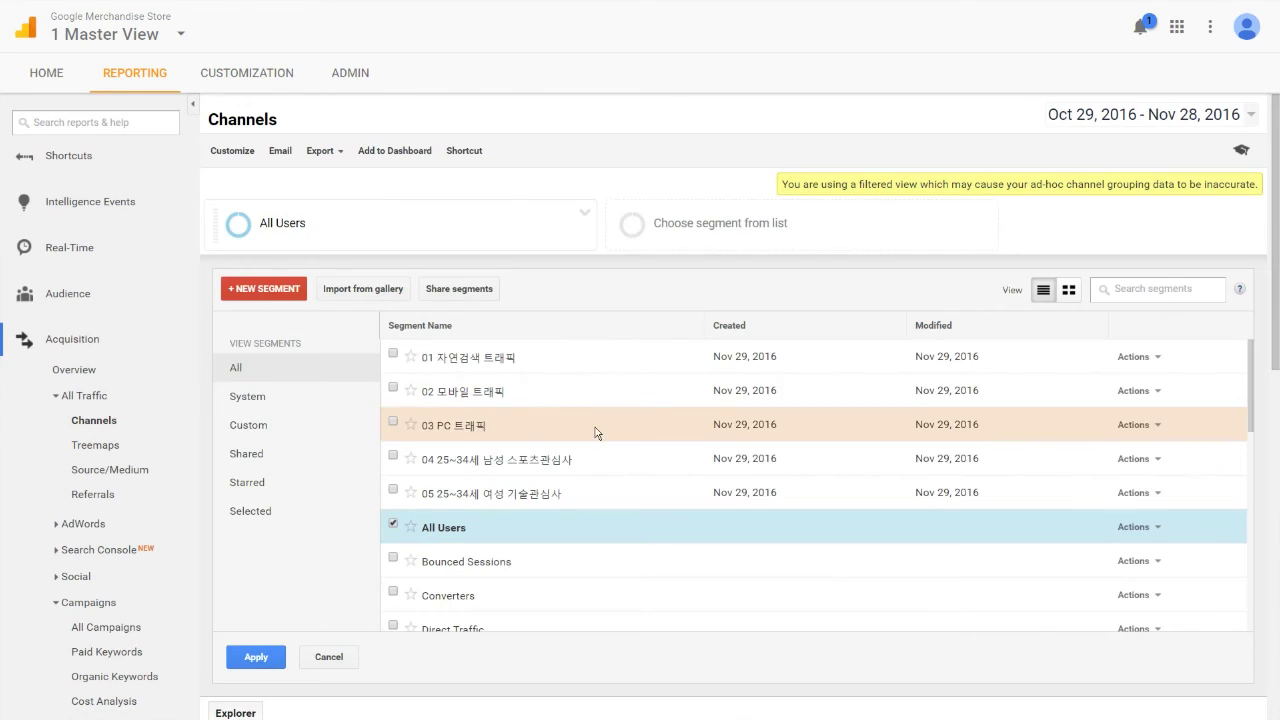
{"action": "left_click", "coordinate": [398, 458]}
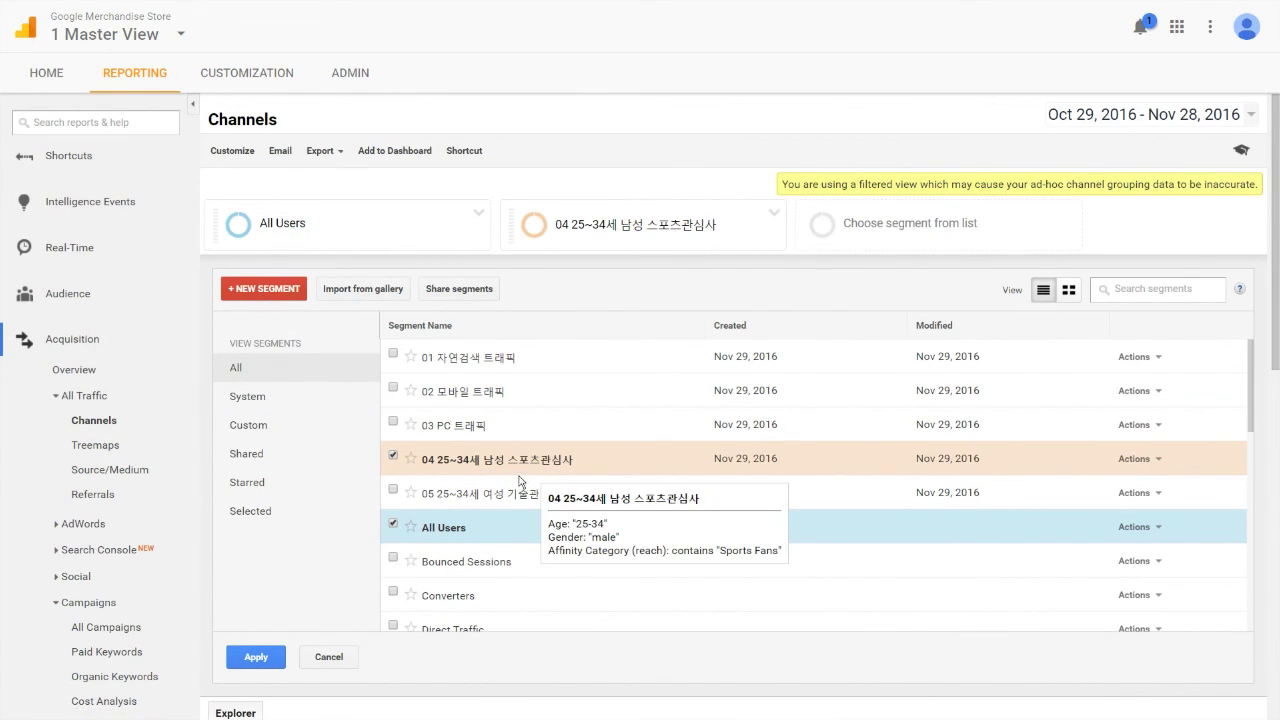
{"action": "left_click", "coordinate": [394, 491]}
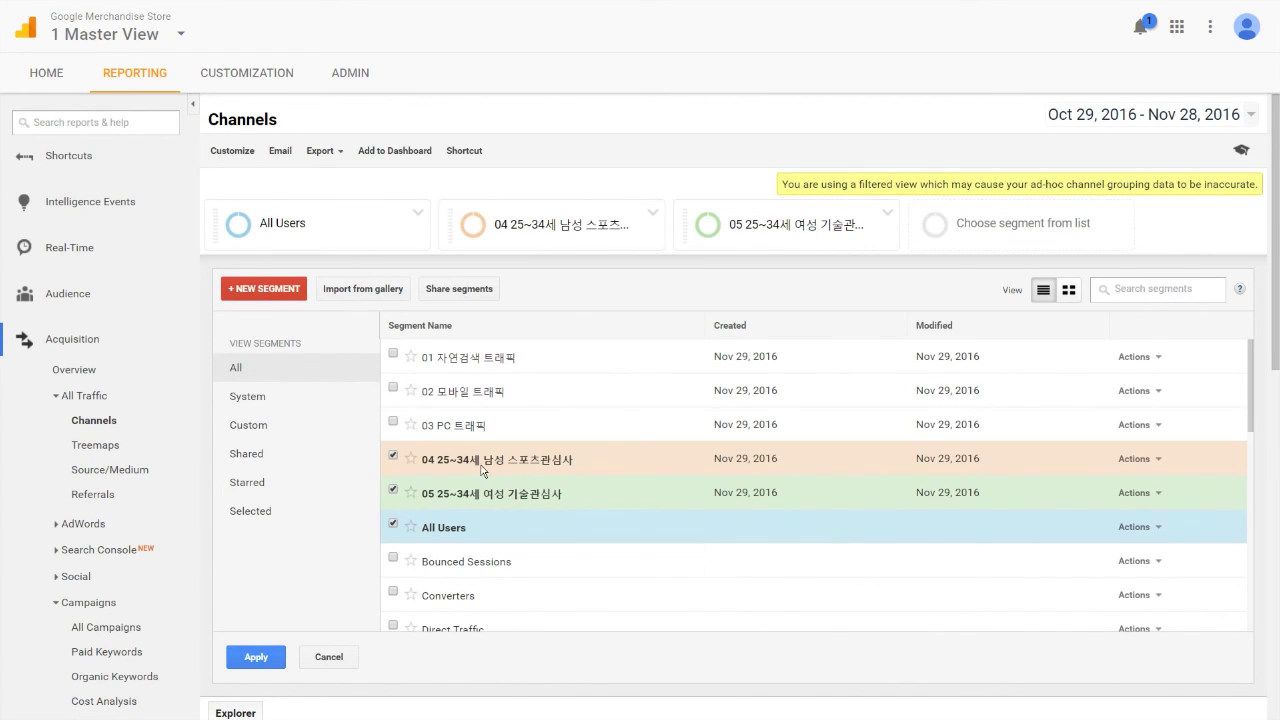
{"action": "left_click", "coordinate": [256, 657]}
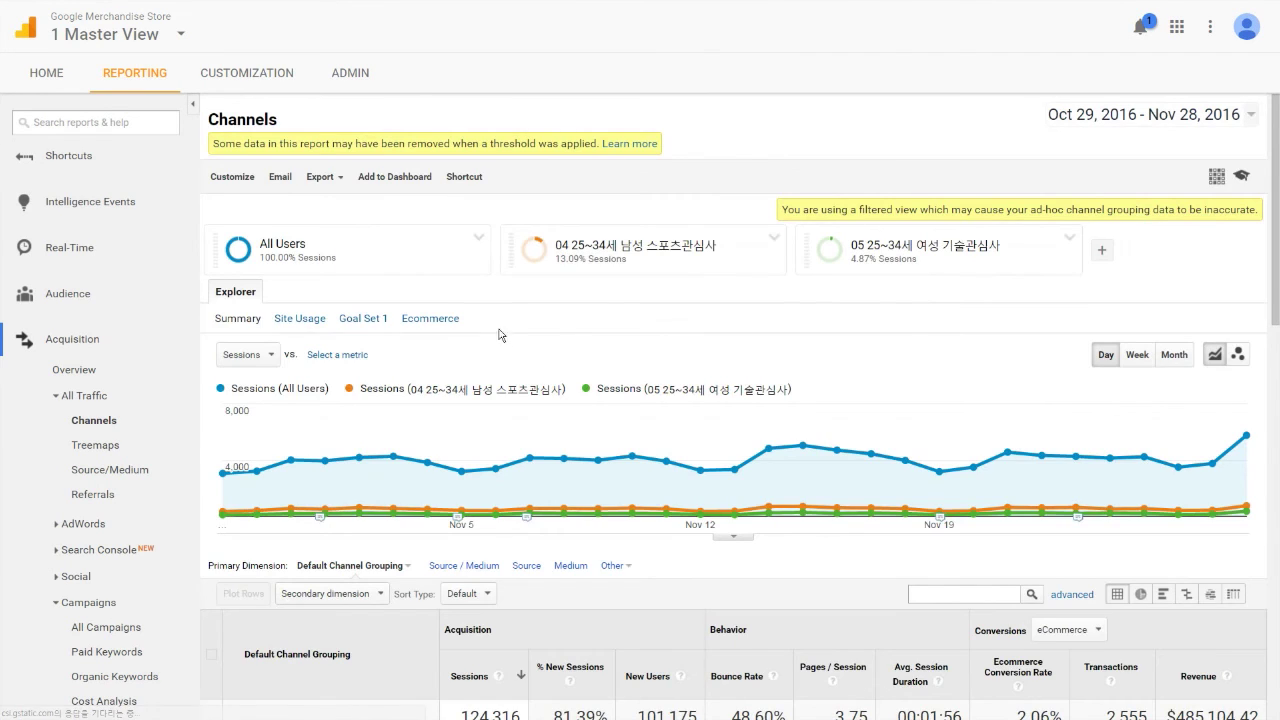
Set the conversions shown in the three-segment channel table to Goal 4: Entered Checkout
{"action": "scroll", "coordinate": [800, 330], "scroll_direction": "down", "scroll_amount": 3}
{"action": "left_click", "coordinate": [1090, 374]}
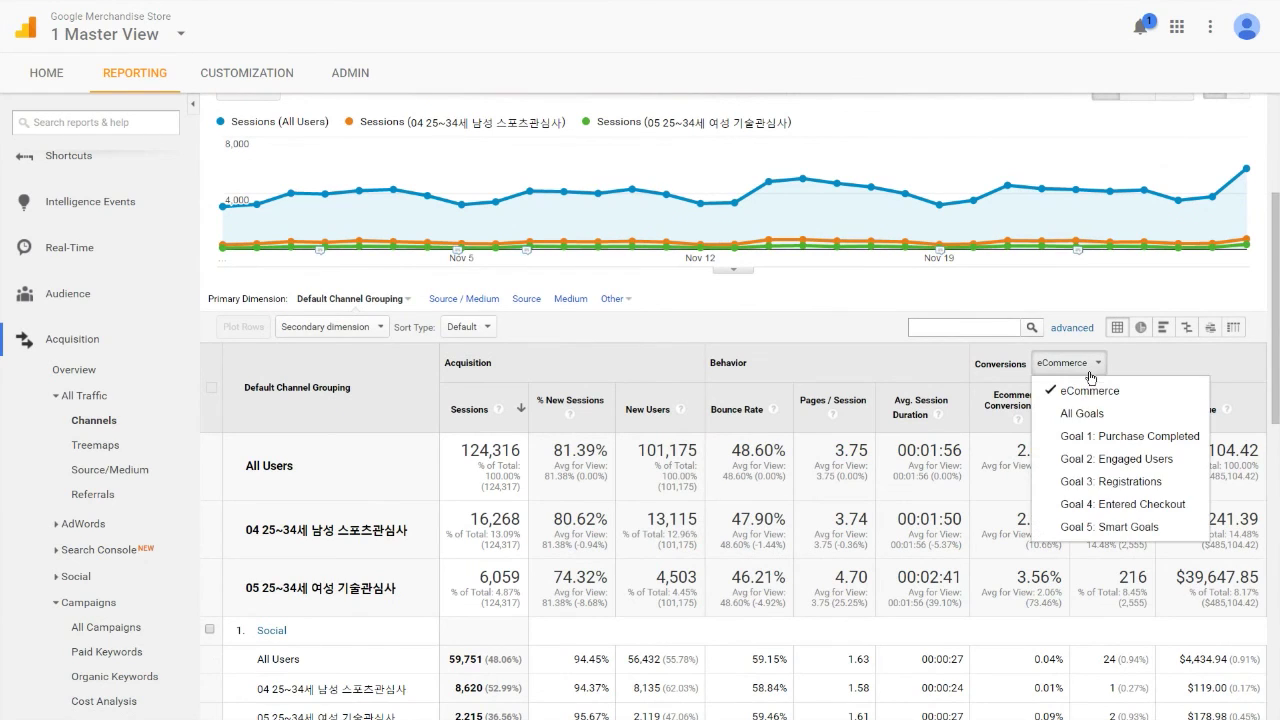
{"action": "left_click", "coordinate": [1112, 513]}
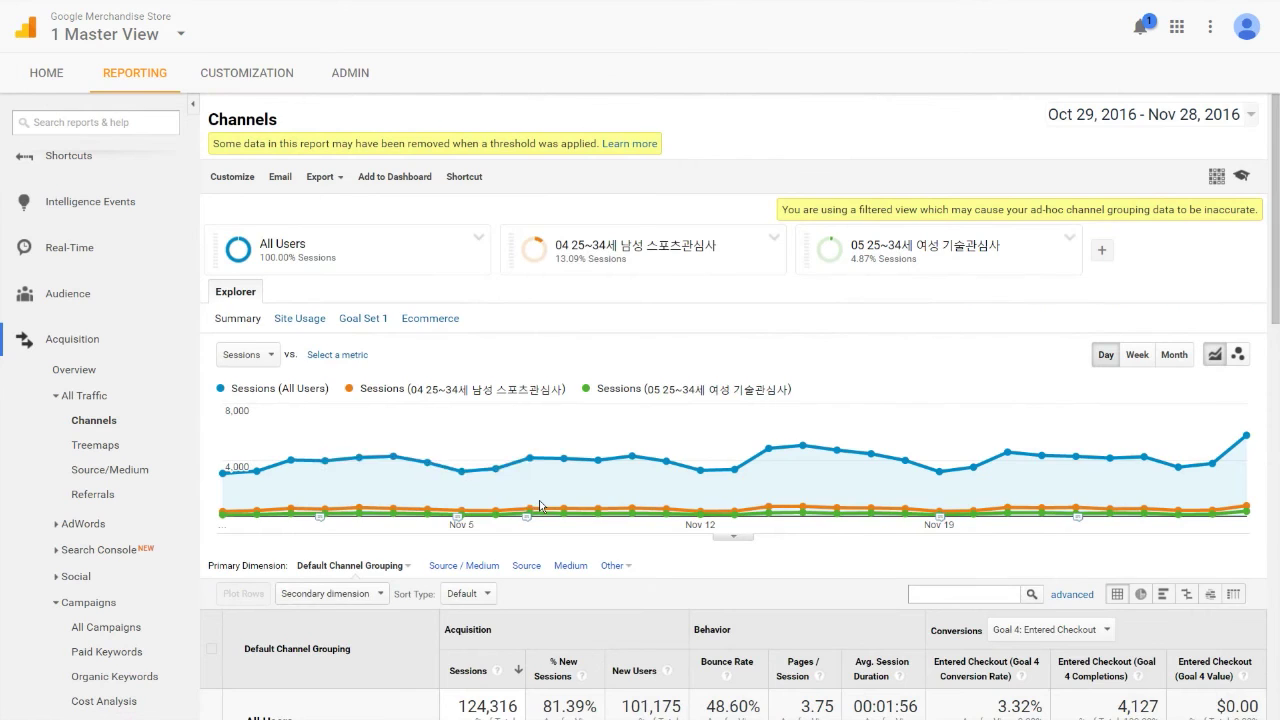
Compare the Entered Checkout conversion rates of All Users and both demographic segments, and check the sessions of "05 25~34세 여성 기술관심사"
{"action": "scroll", "coordinate": [540, 506], "scroll_direction": "down", "scroll_amount": 5}
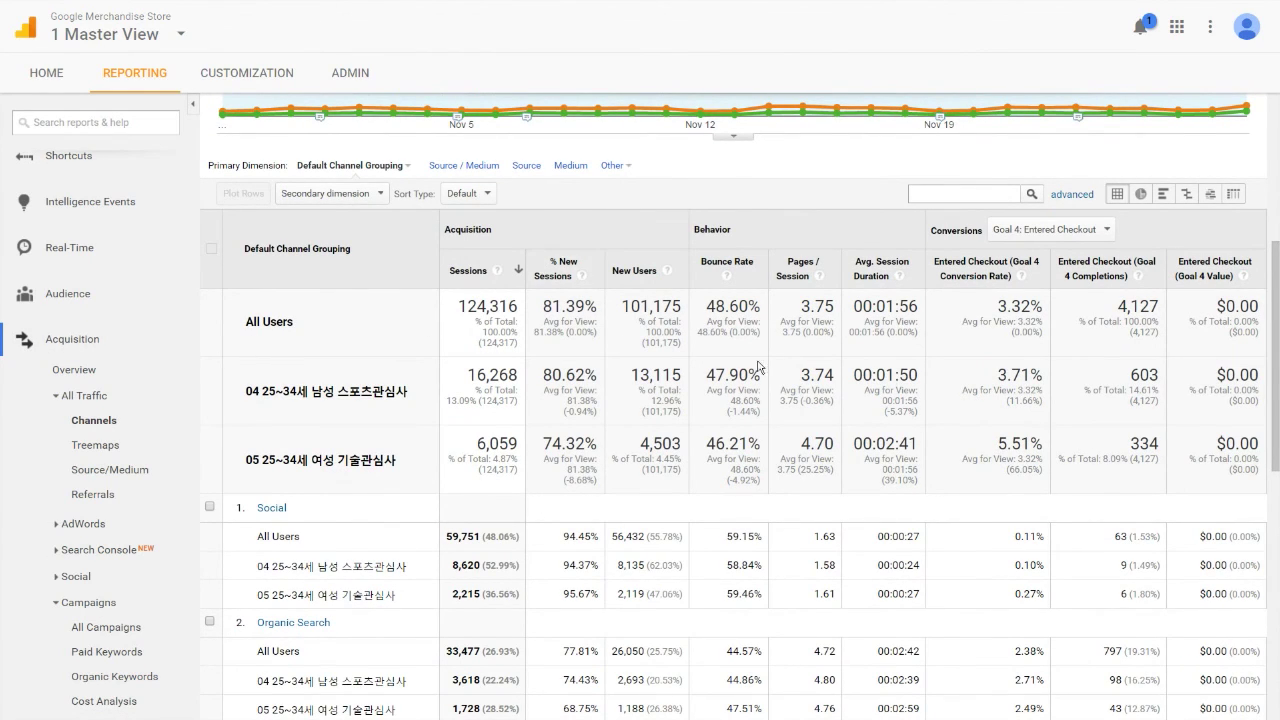
{"action": "left_click_drag", "start_coordinate": [996, 304], "coordinate": [1057, 316]}
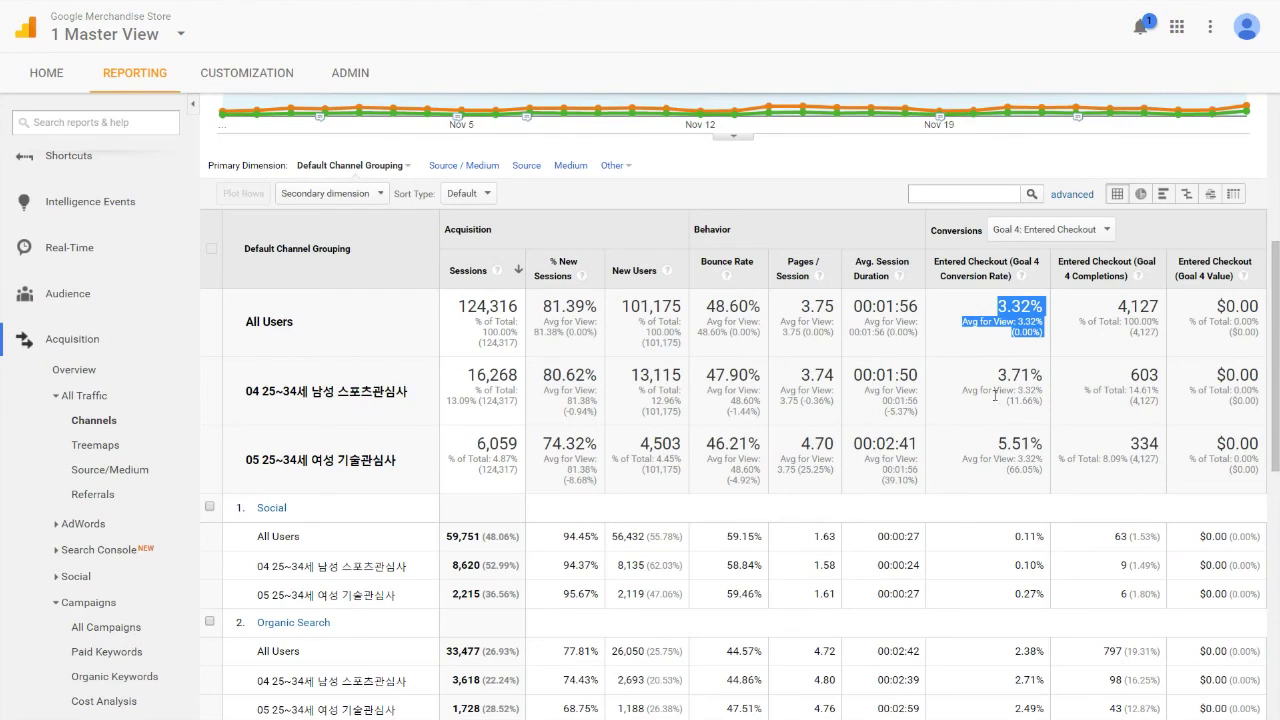
{"action": "left_click_drag", "start_coordinate": [997, 377], "coordinate": [1045, 420]}
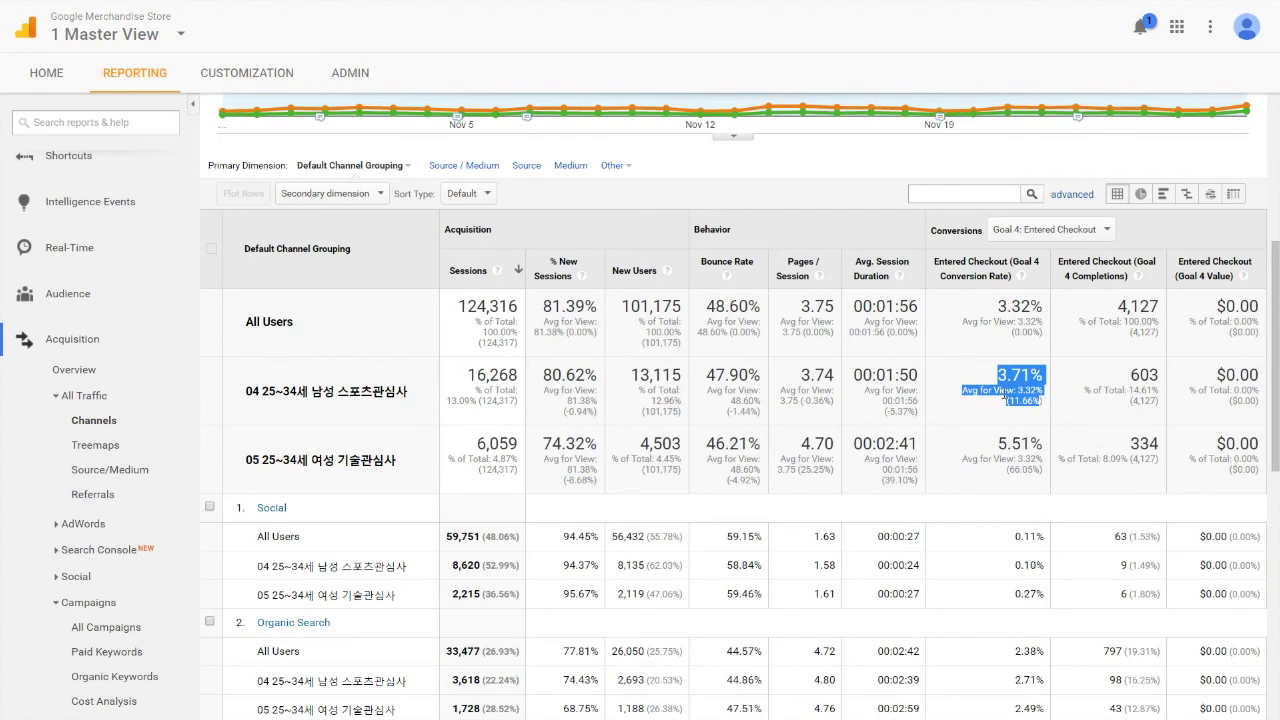
{"action": "left_click_drag", "start_coordinate": [247, 462], "coordinate": [400, 466]}
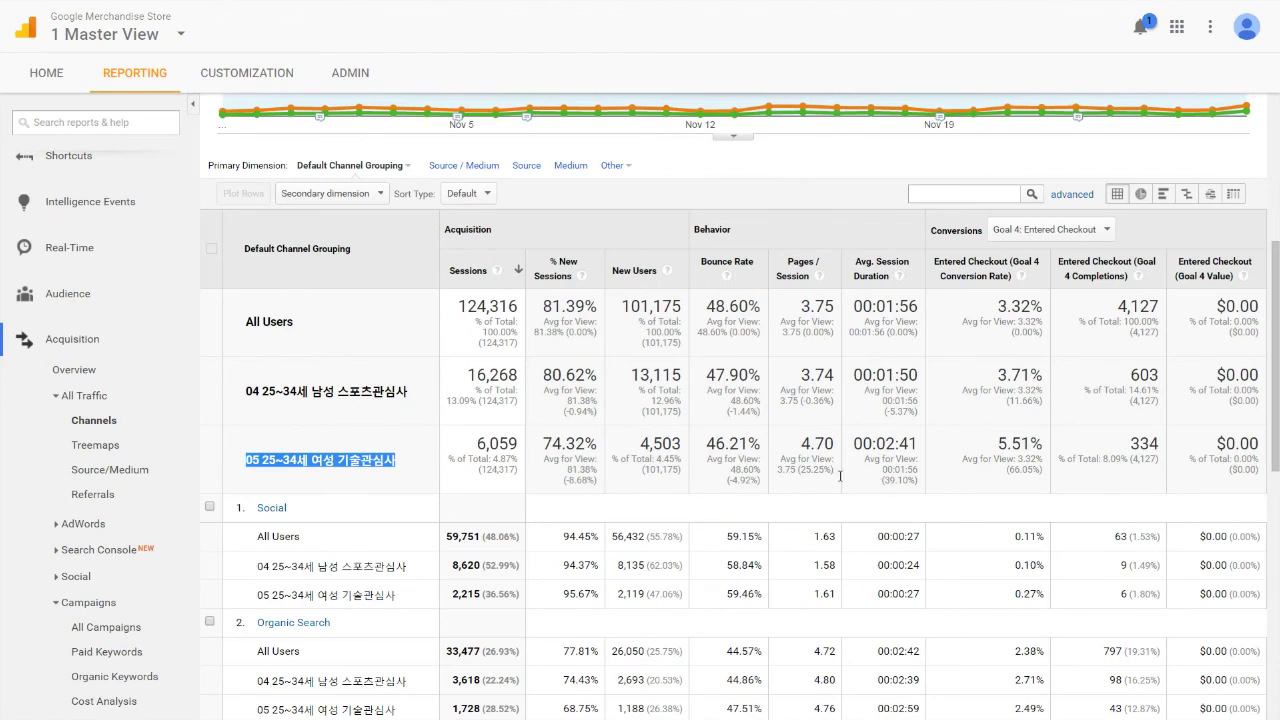
{"action": "double_click", "coordinate": [1006, 448]}
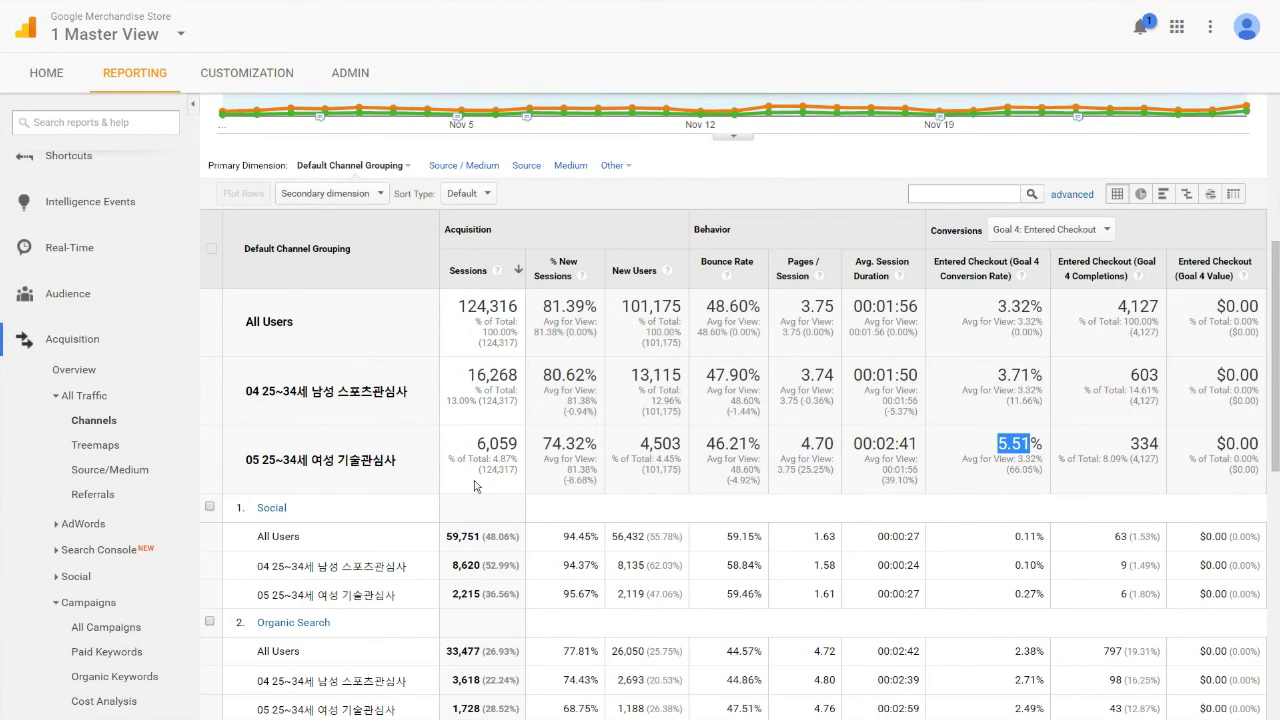
{"action": "left_click", "coordinate": [482, 445]}
{"action": "triple_click", "coordinate": [482, 445]}
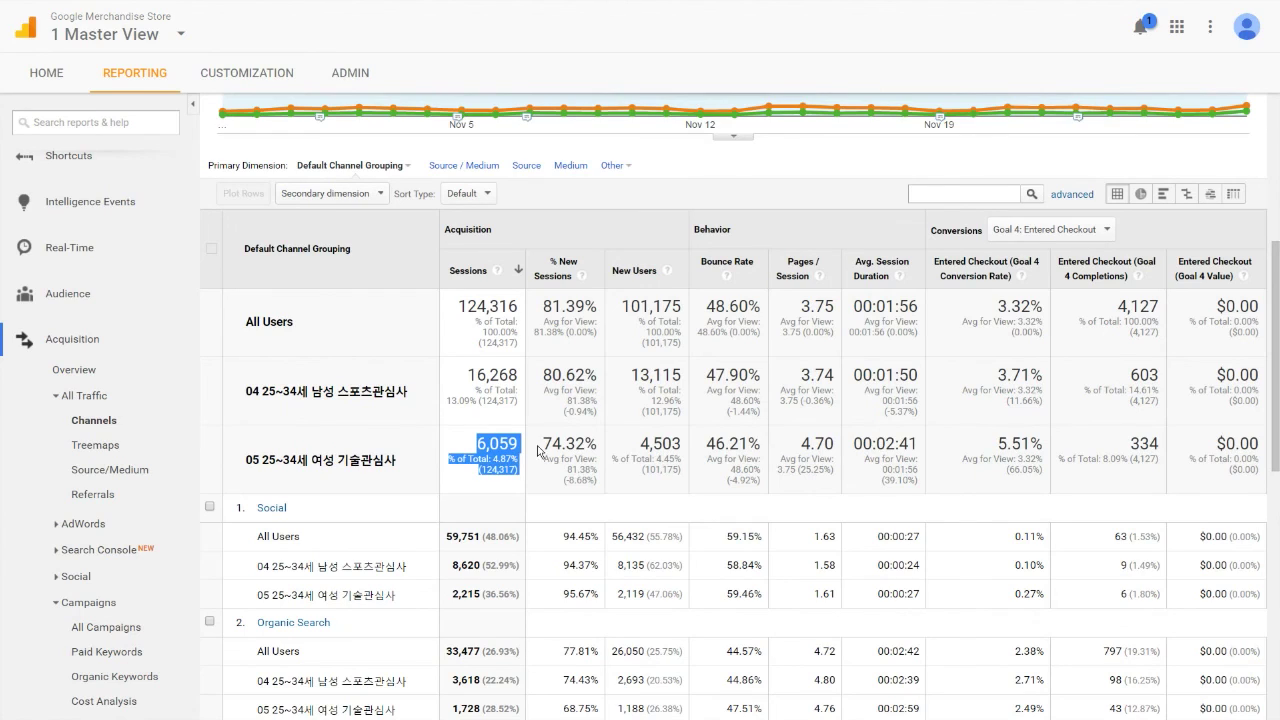